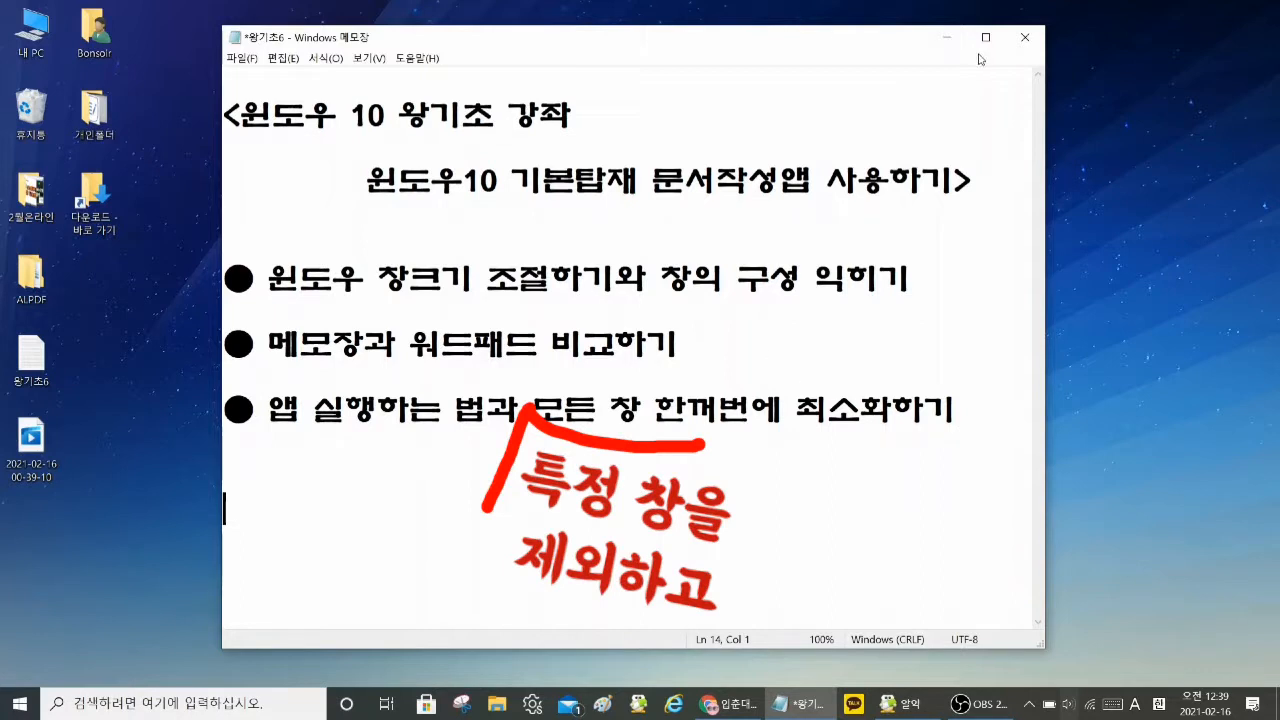
Step: Minimize the 왕기초6 note and open a blank Notepad window by searching for 메모장
left_click_drag(525, 48, 517, 57)
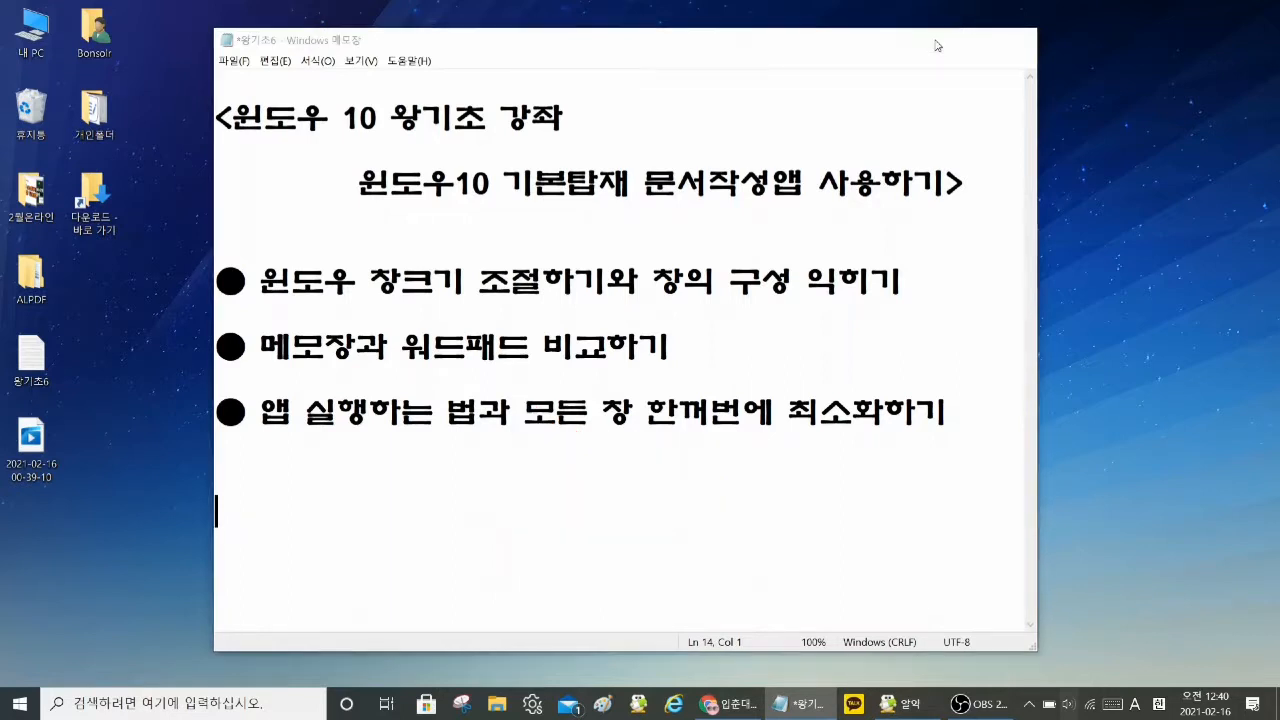
left_click(938, 43)
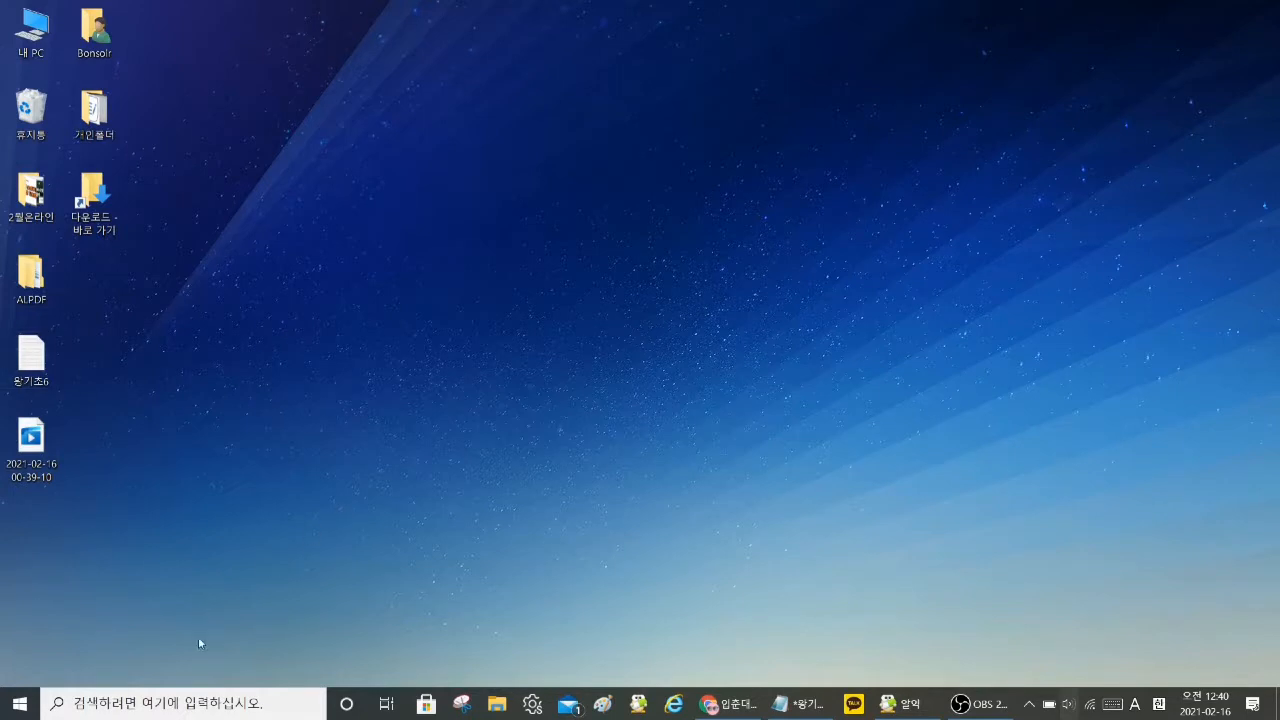
left_click(129, 706)
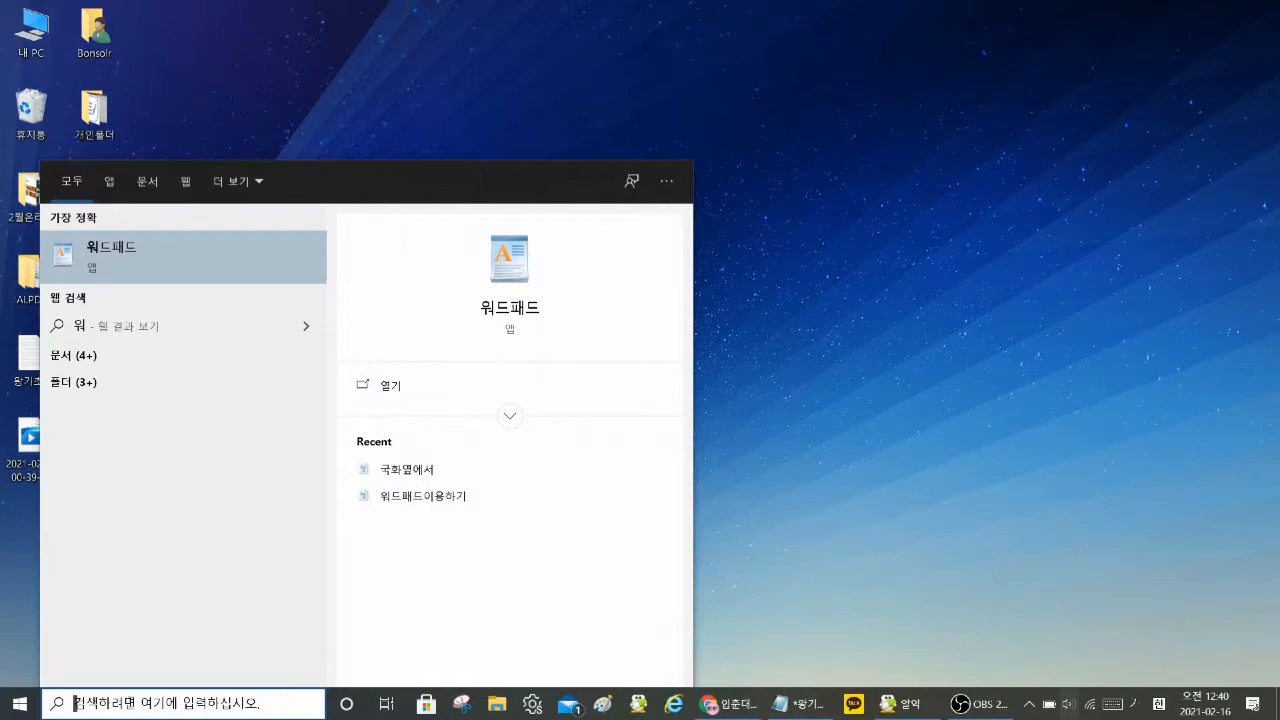
type("메모장")
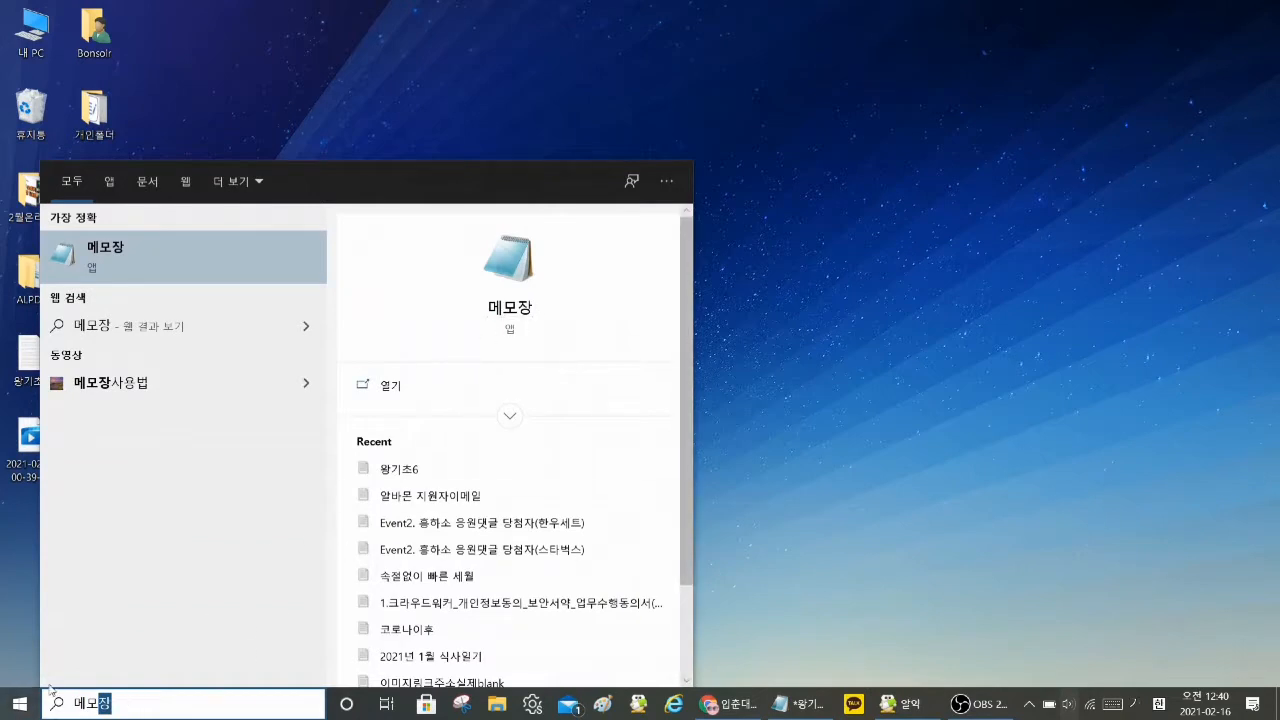
left_click(510, 264)
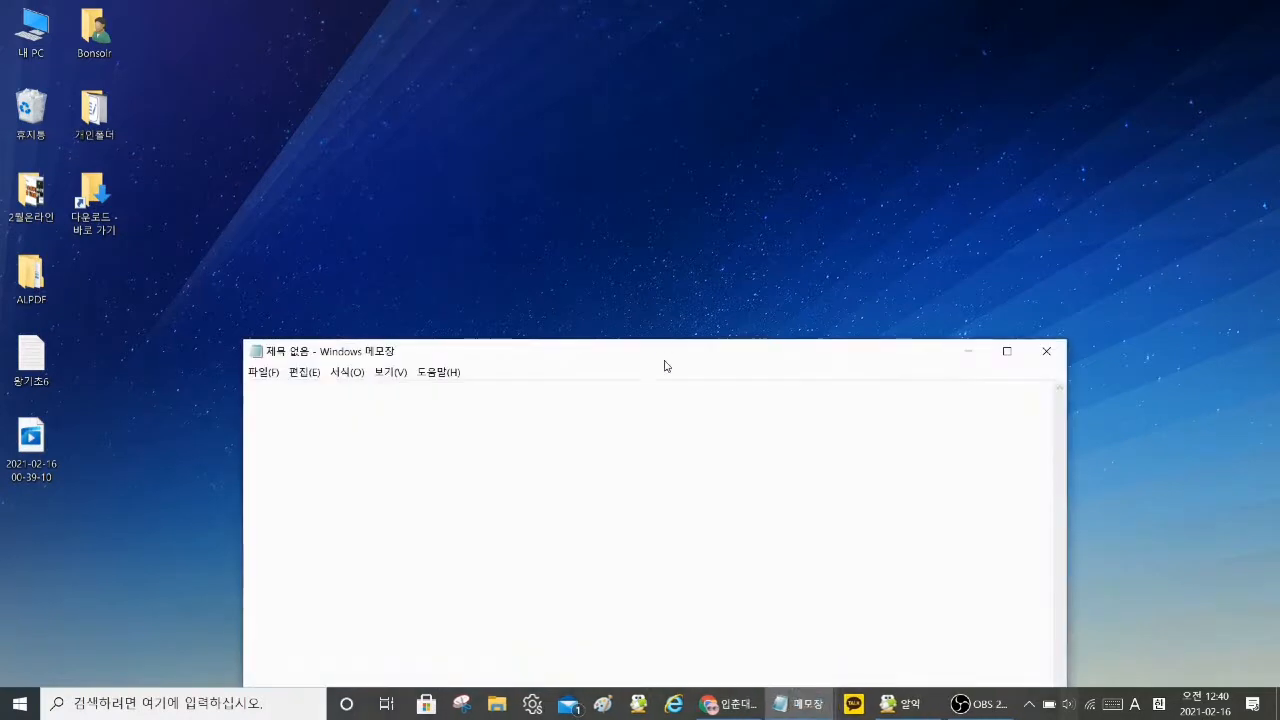
Step: Narrow the blank Notepad window to about three quarters of its width and move it to the desktop's upper-left area
left_click_drag(666, 357, 608, 66)
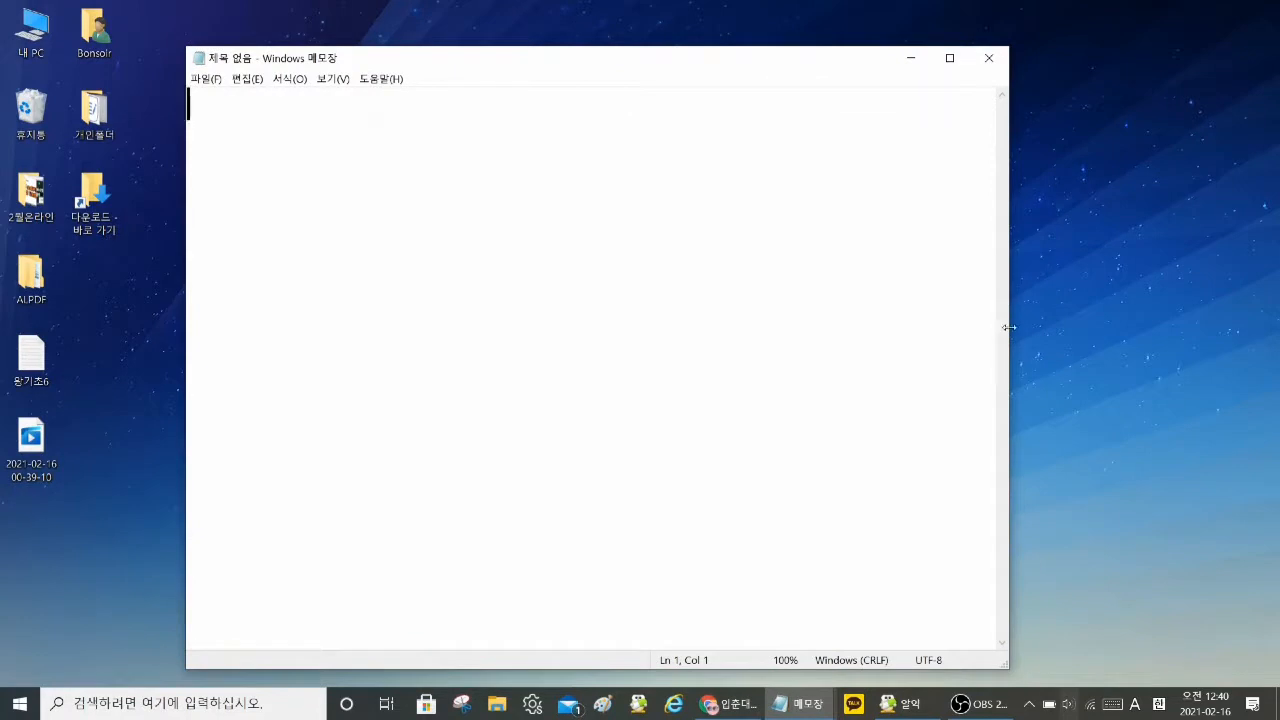
left_click_drag(1008, 327, 800, 300)
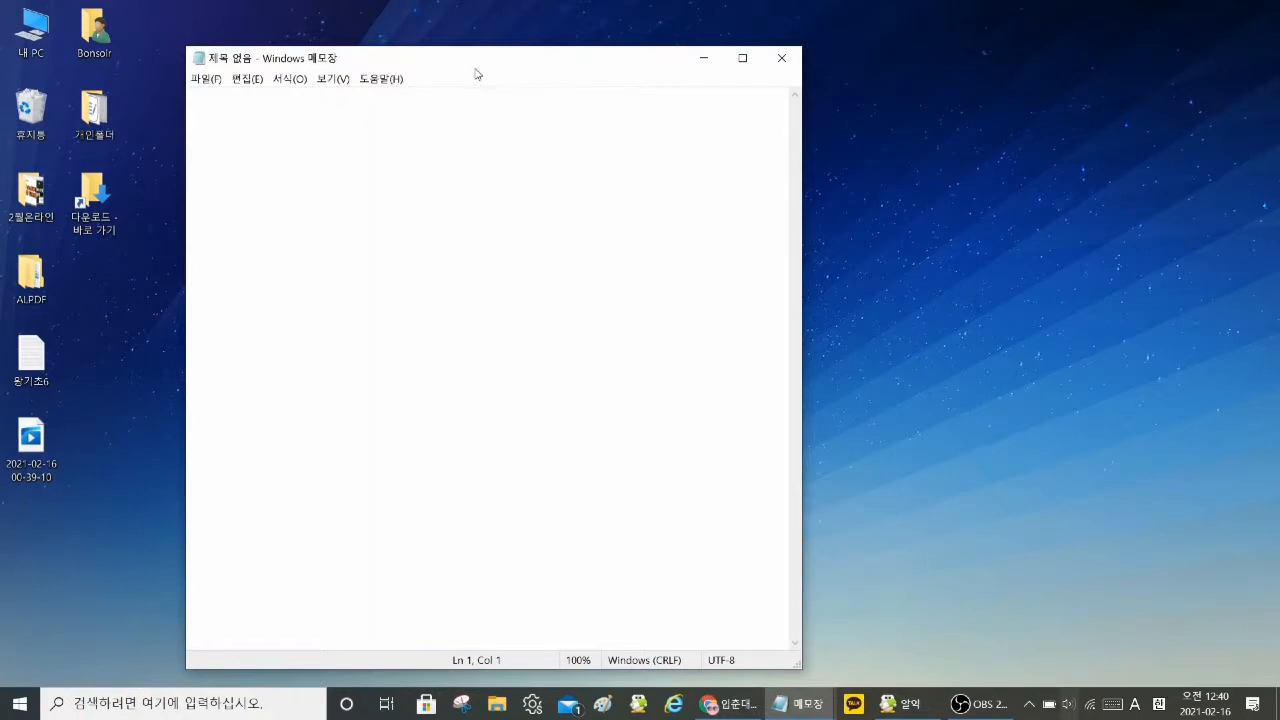
left_click_drag(476, 69, 541, 64)
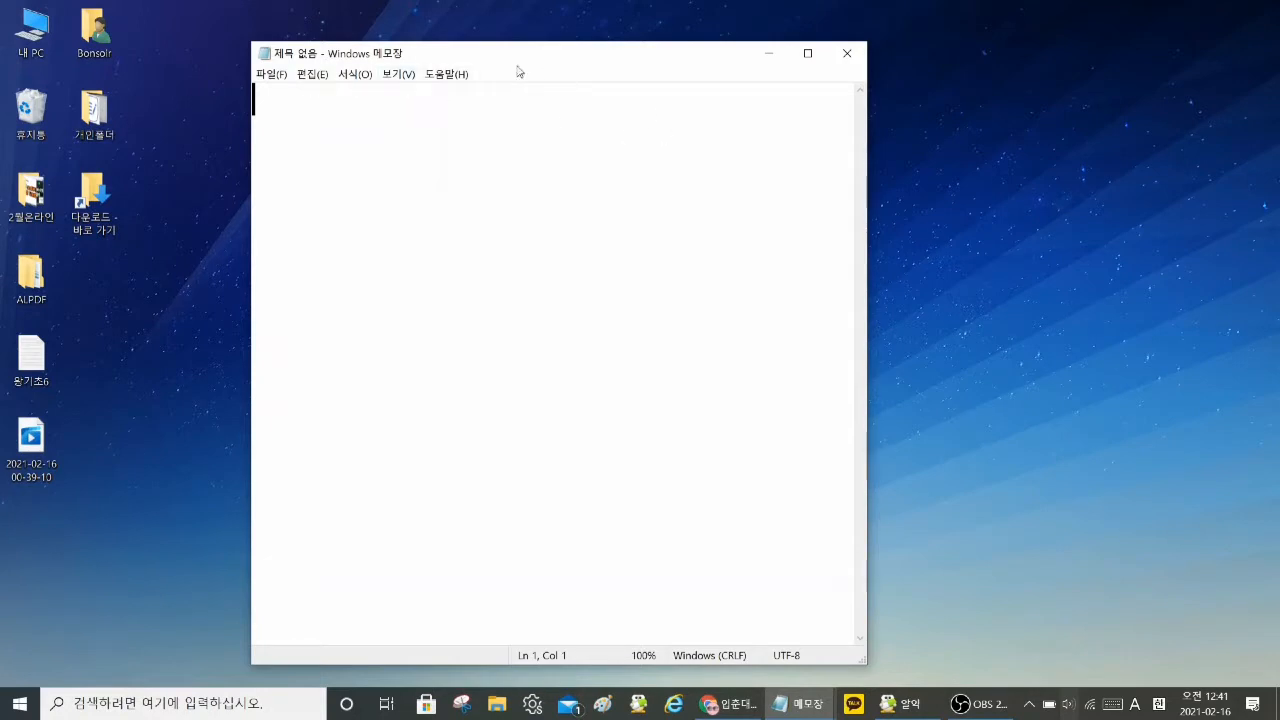
left_click_drag(523, 57, 313, 23)
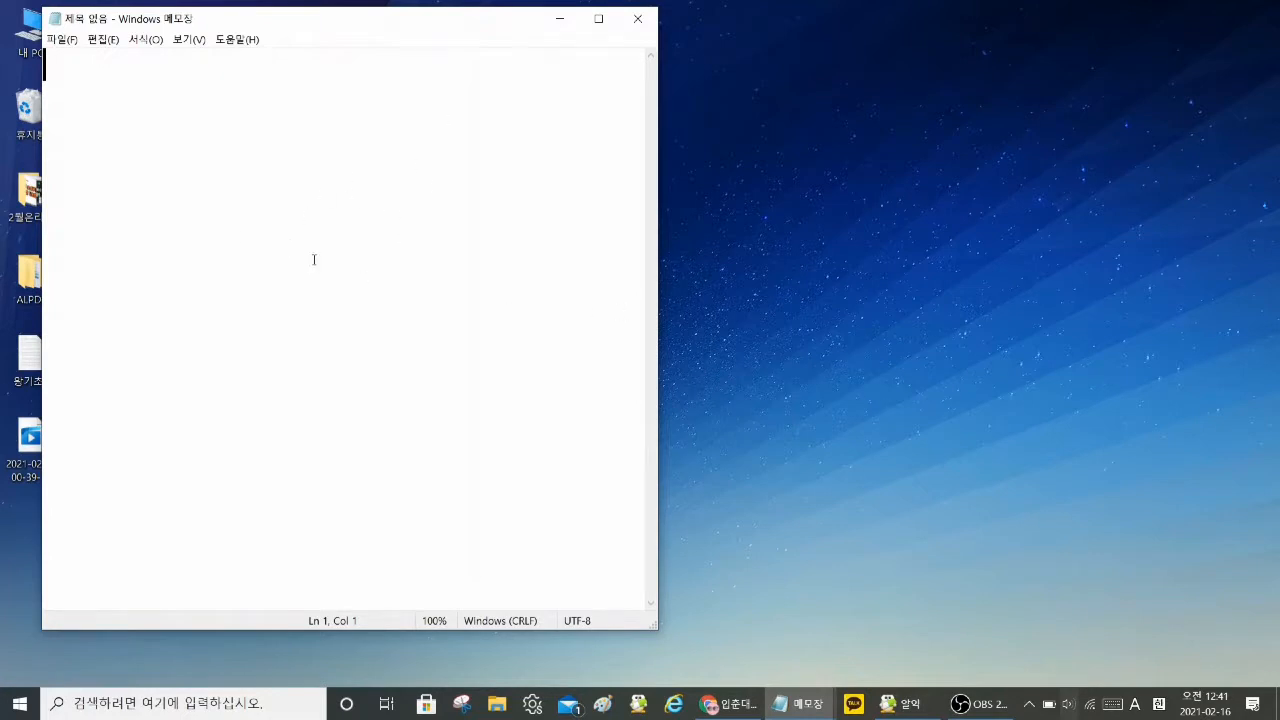
Step: Search Windows for 워 and open the WordPad (워드패드) app
left_click(183, 703)
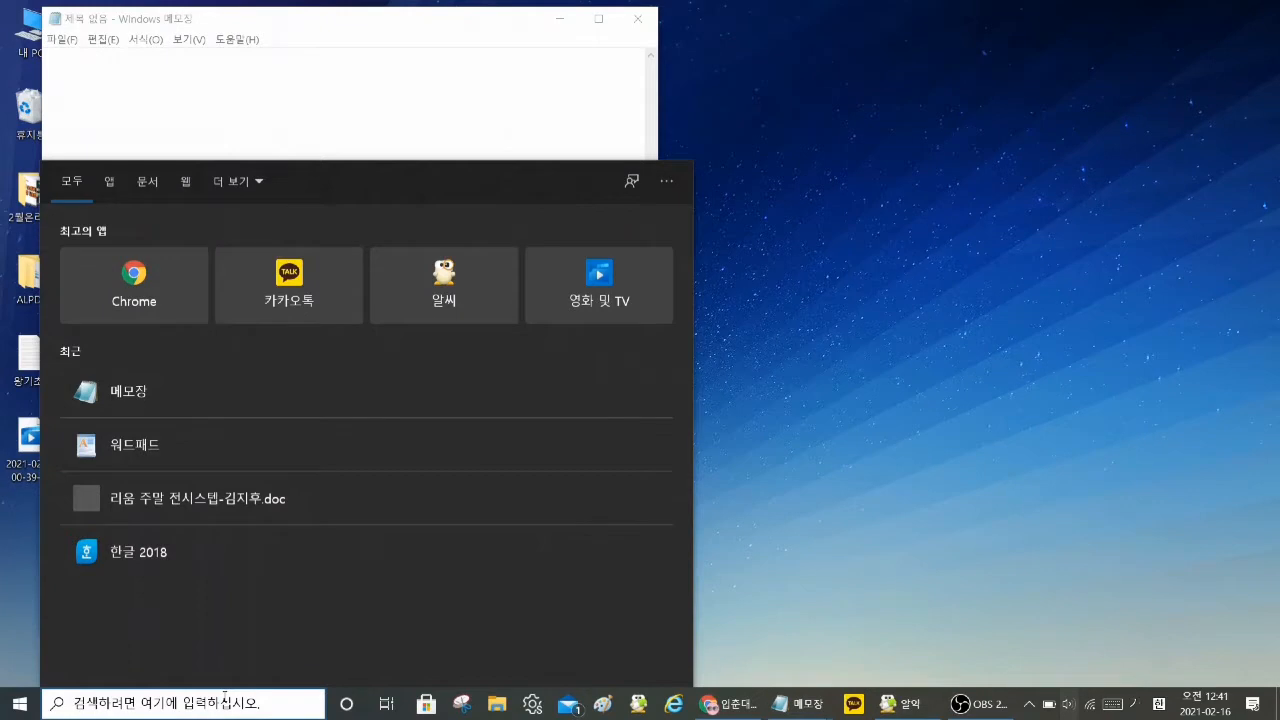
type("워")
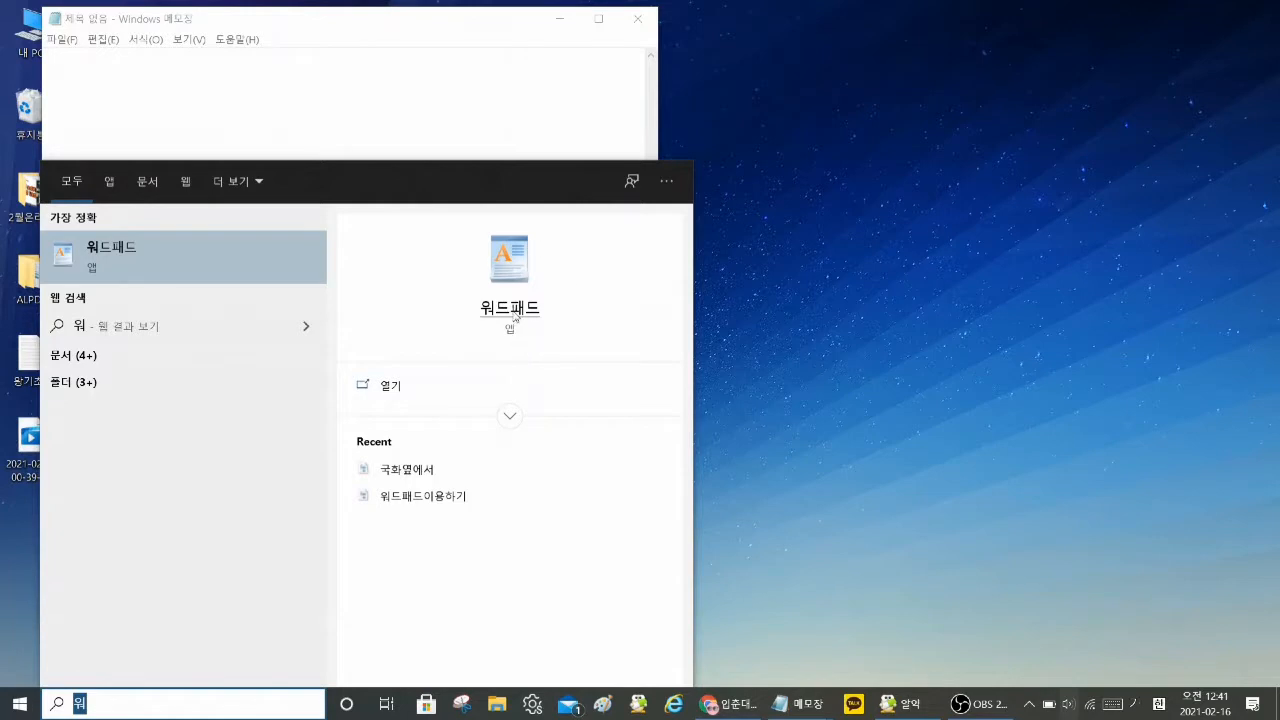
left_click(514, 260)
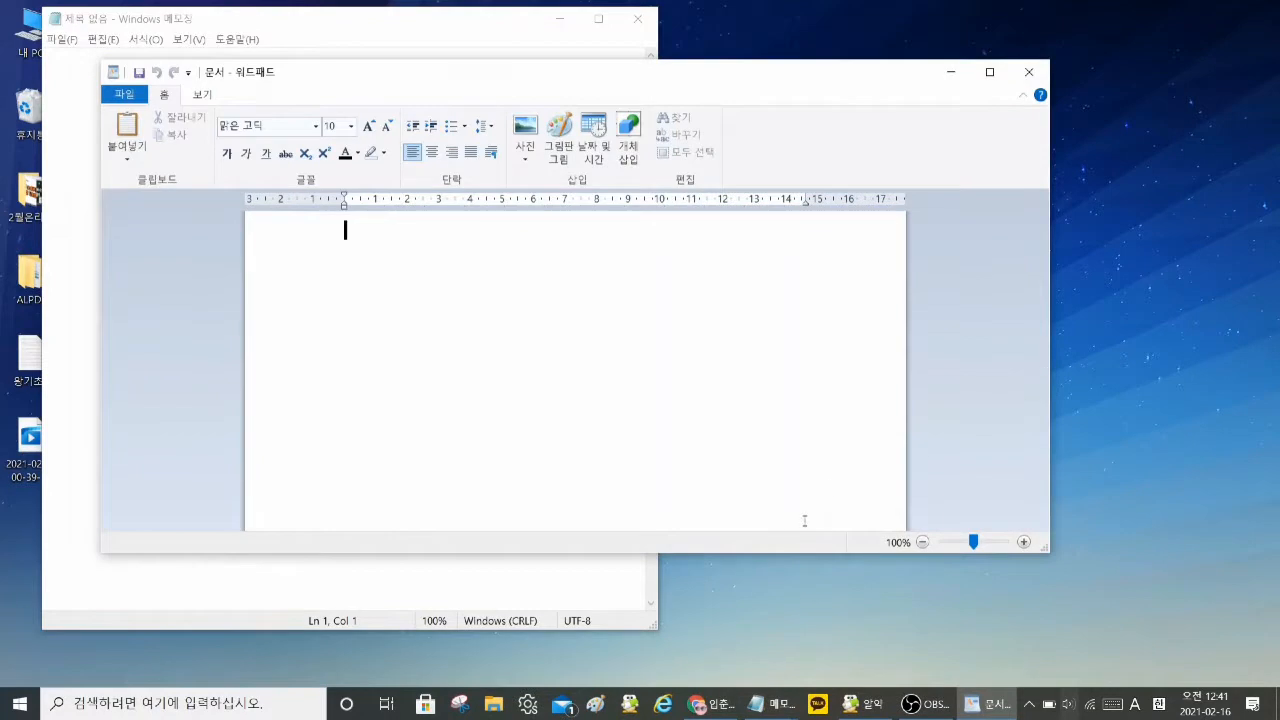
Step: Make the WordPad window narrower, extend its height down to just above the taskbar, and place it against the desktop's right side
left_click_drag(630, 87, 742, 58)
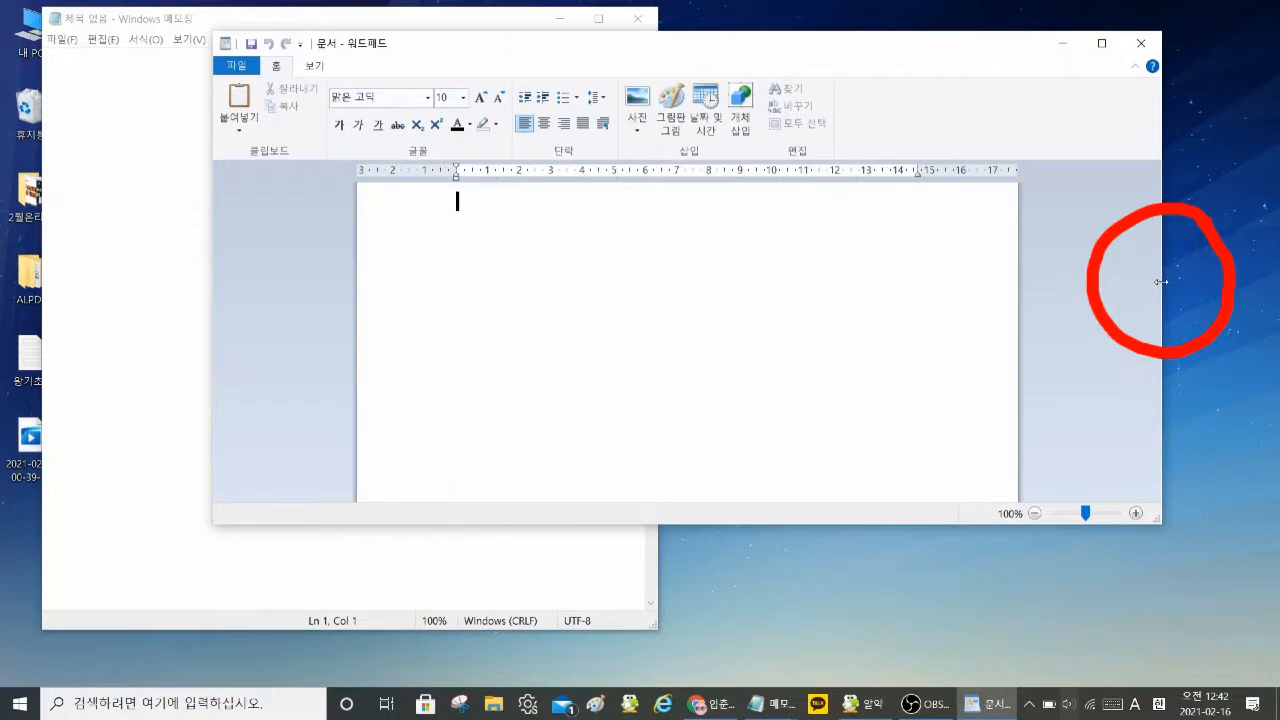
mouse_move(1161, 282)
left_mouse_down()
mouse_move(1057, 289)
mouse_move(919, 334)
left_mouse_up()
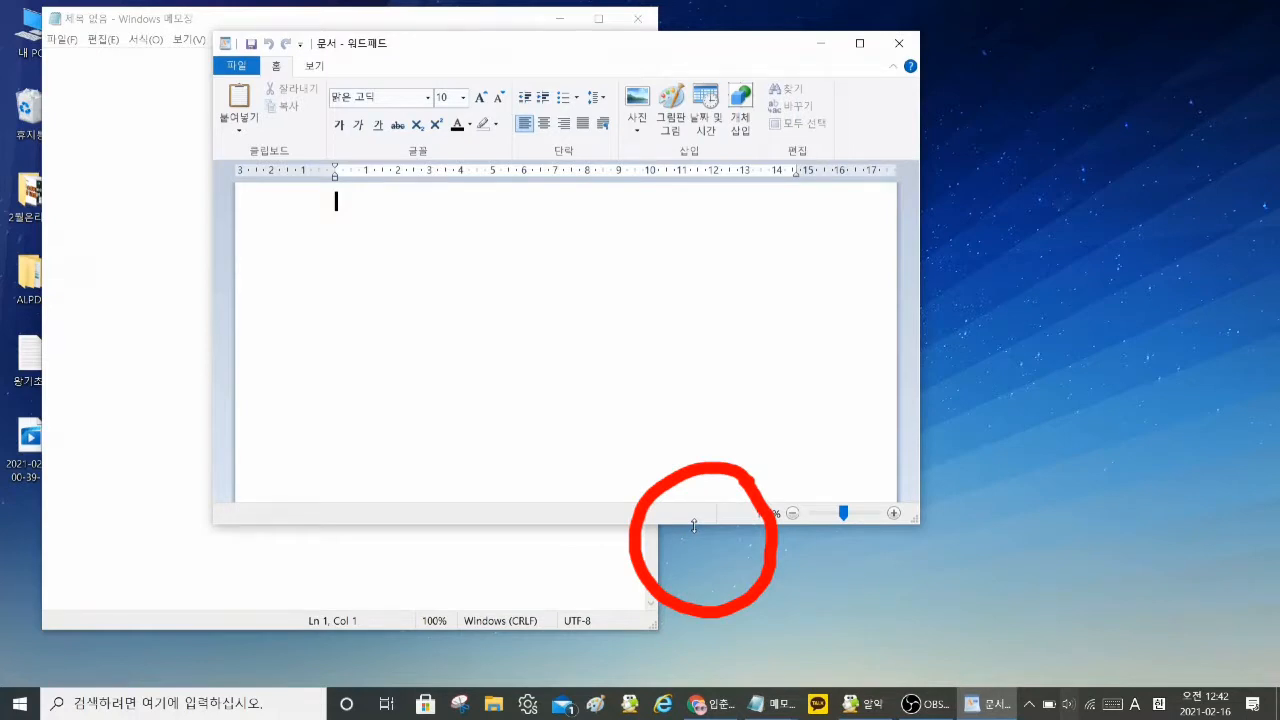
left_click_drag(694, 528, 707, 679)
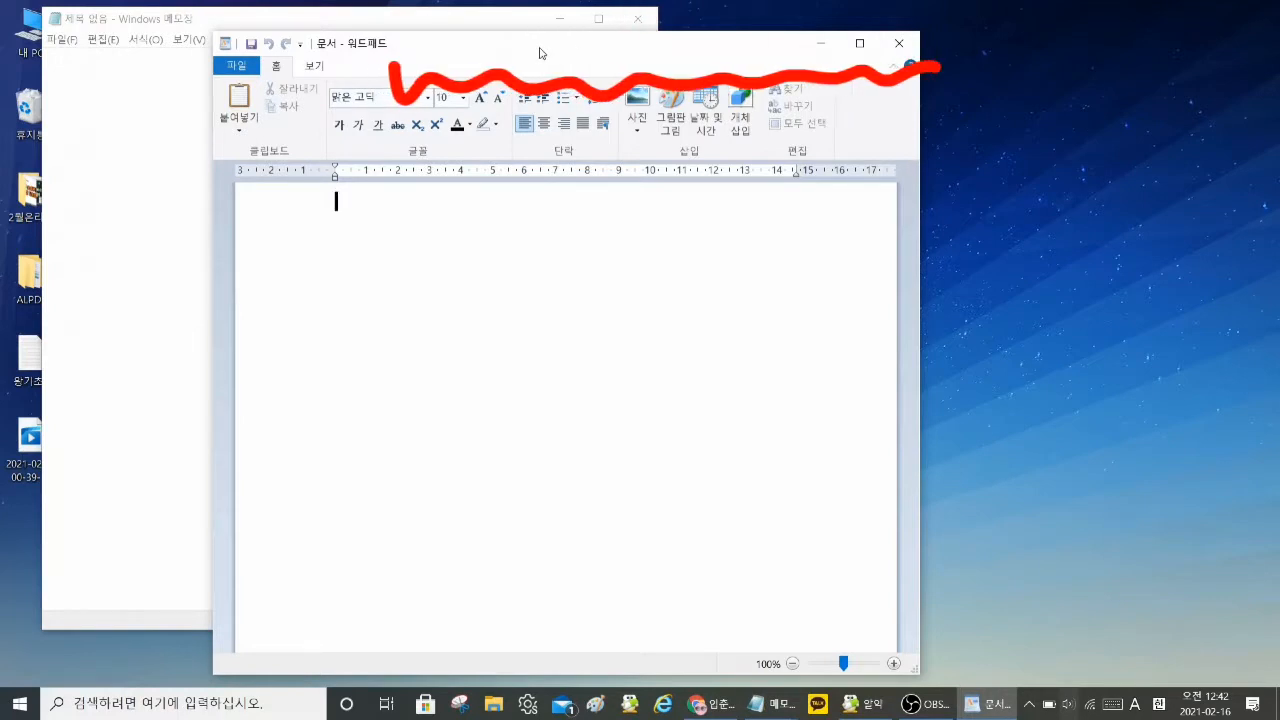
mouse_move(540, 53)
left_mouse_down()
mouse_move(697, 61)
mouse_move(894, 46)
left_mouse_up()
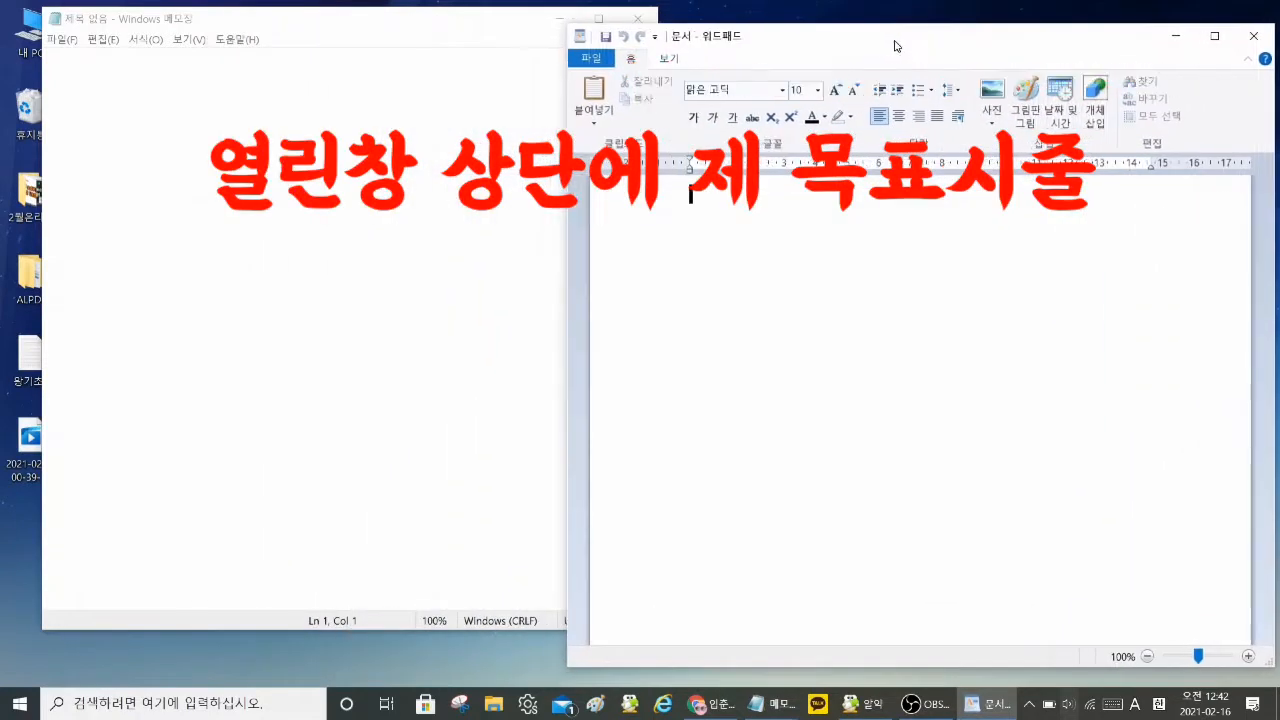
Step: Move the Notepad window slightly down and alternate the active window between Notepad and WordPad, ending on Notepad
left_click(341, 29)
left_click_drag(380, 31, 389, 67)
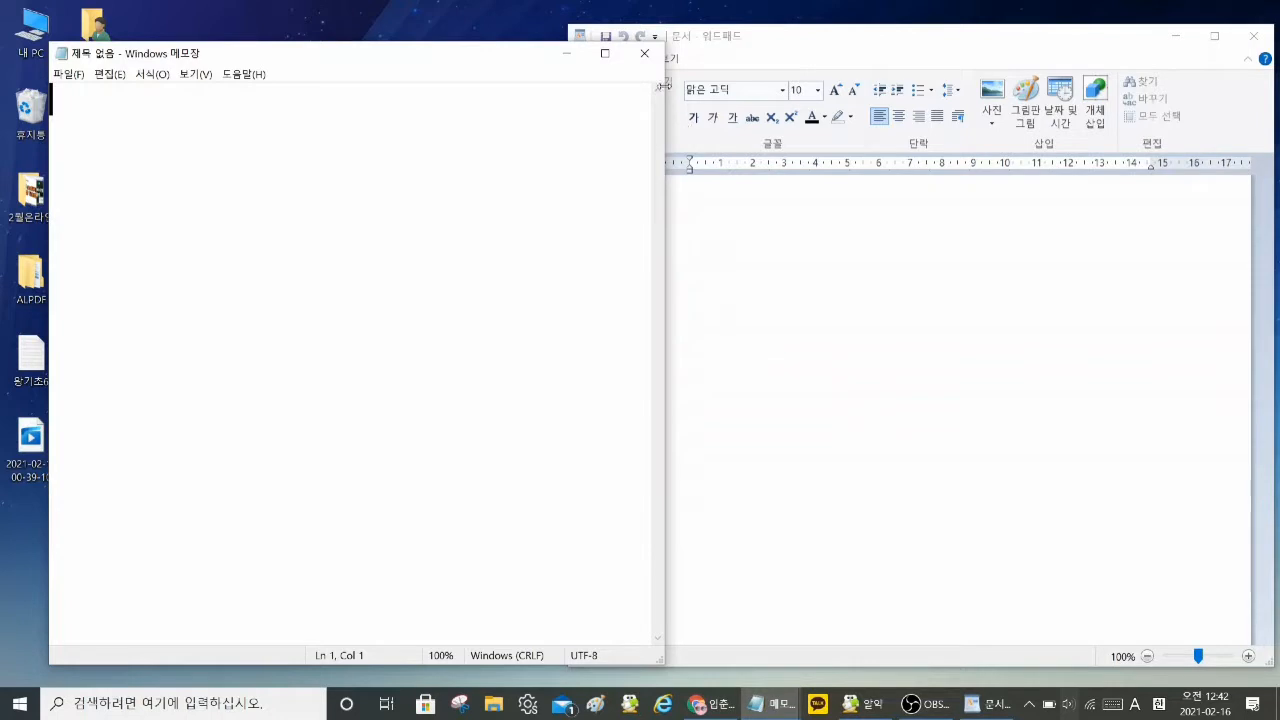
left_click(857, 49)
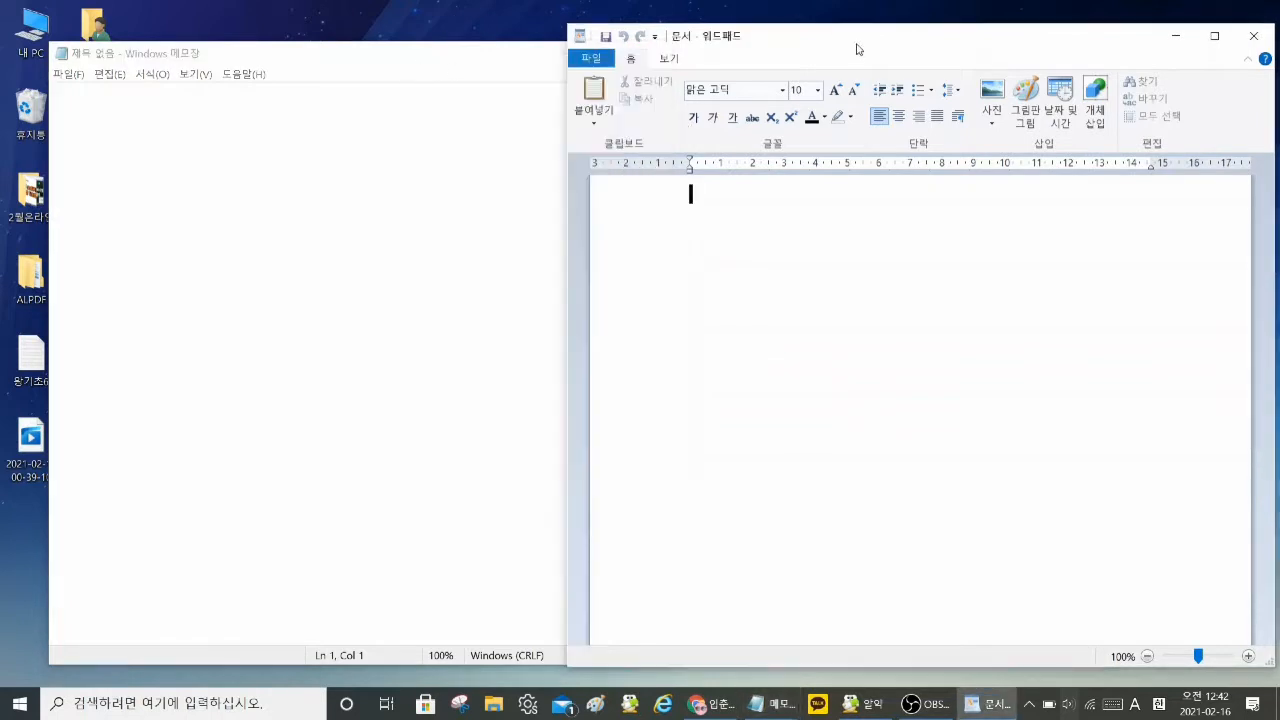
left_click(325, 70)
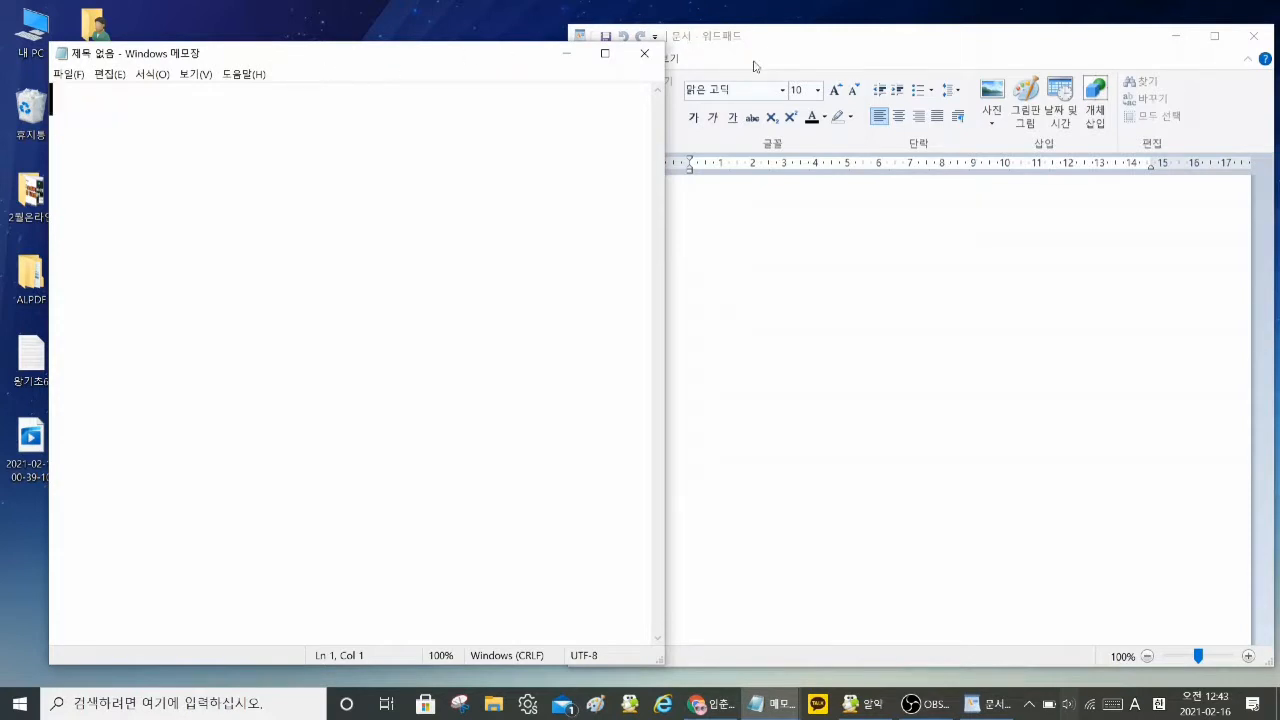
left_click(818, 222)
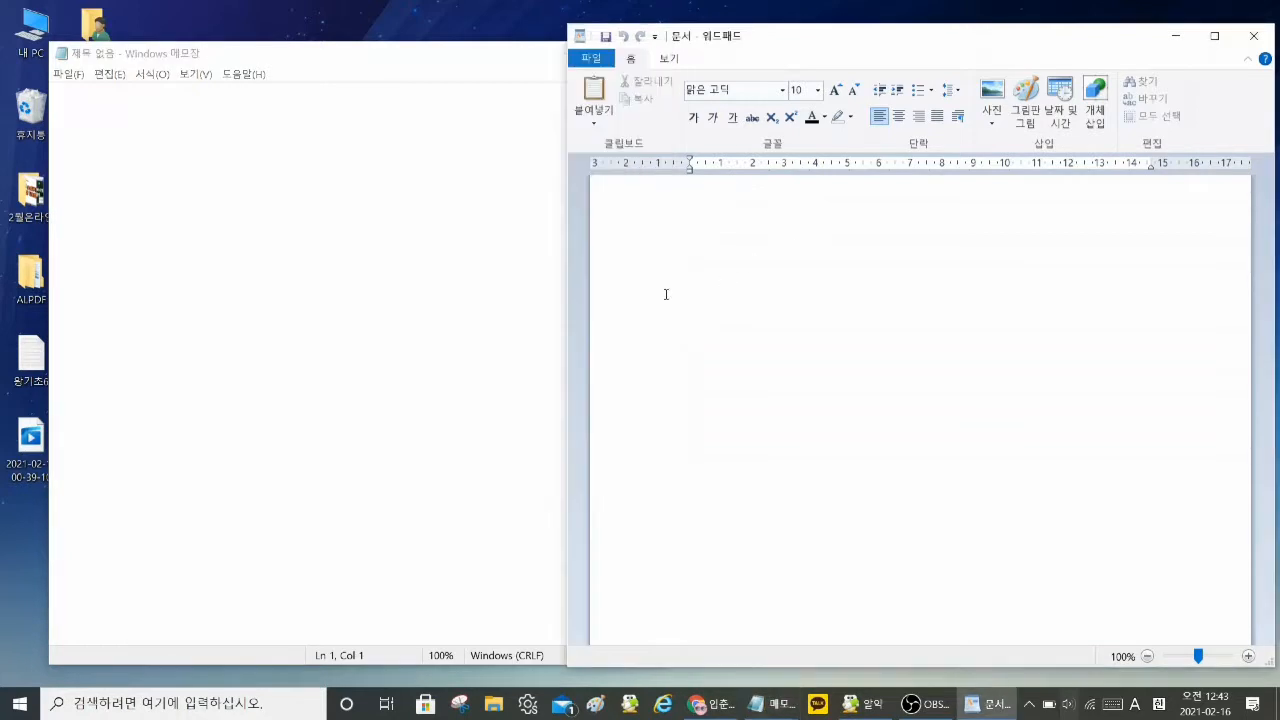
left_click(430, 310)
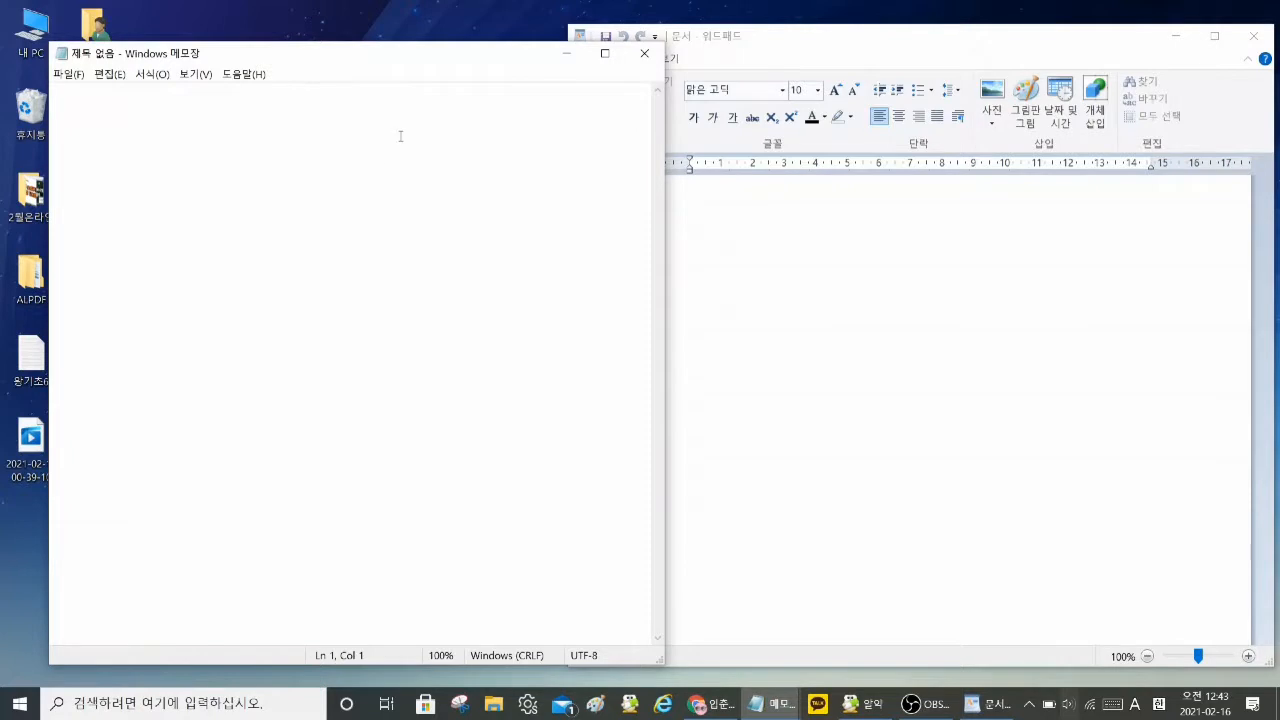
Step: Maximize the blank Notepad window and twice bring the hidden WordPad window in front of it, returning to Notepad each time
left_click(610, 57)
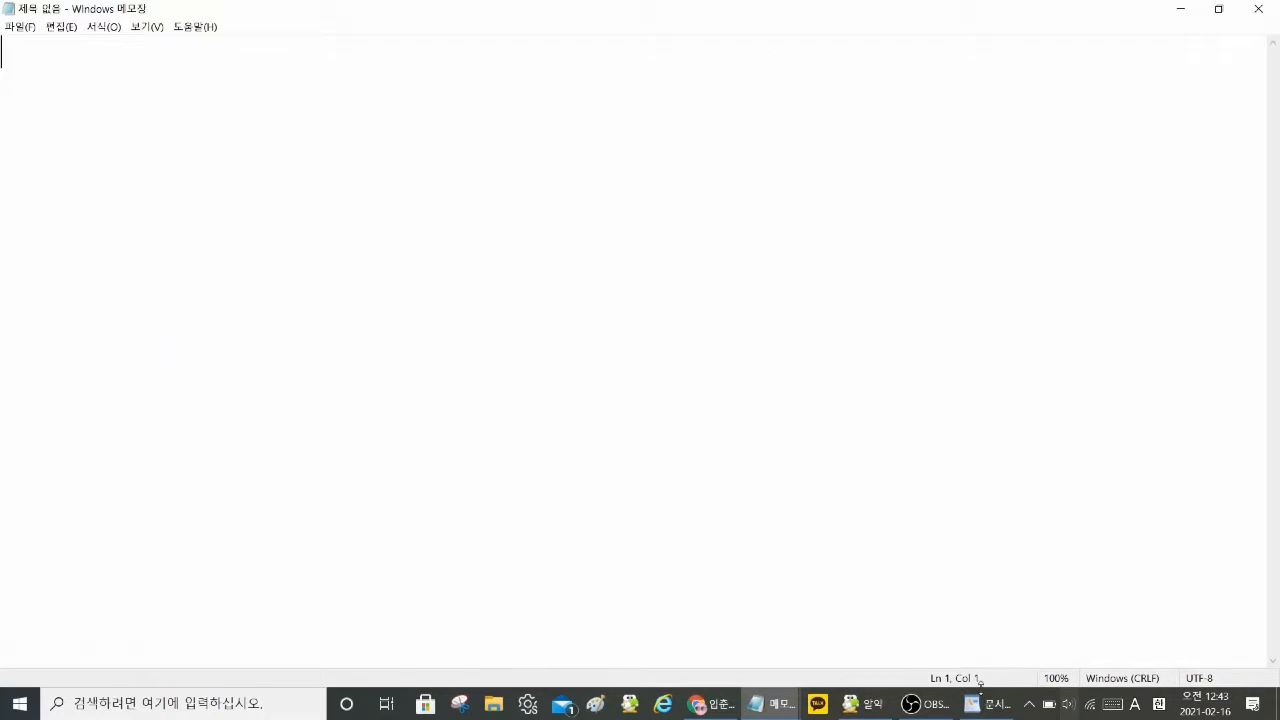
mouse_move(986, 712)
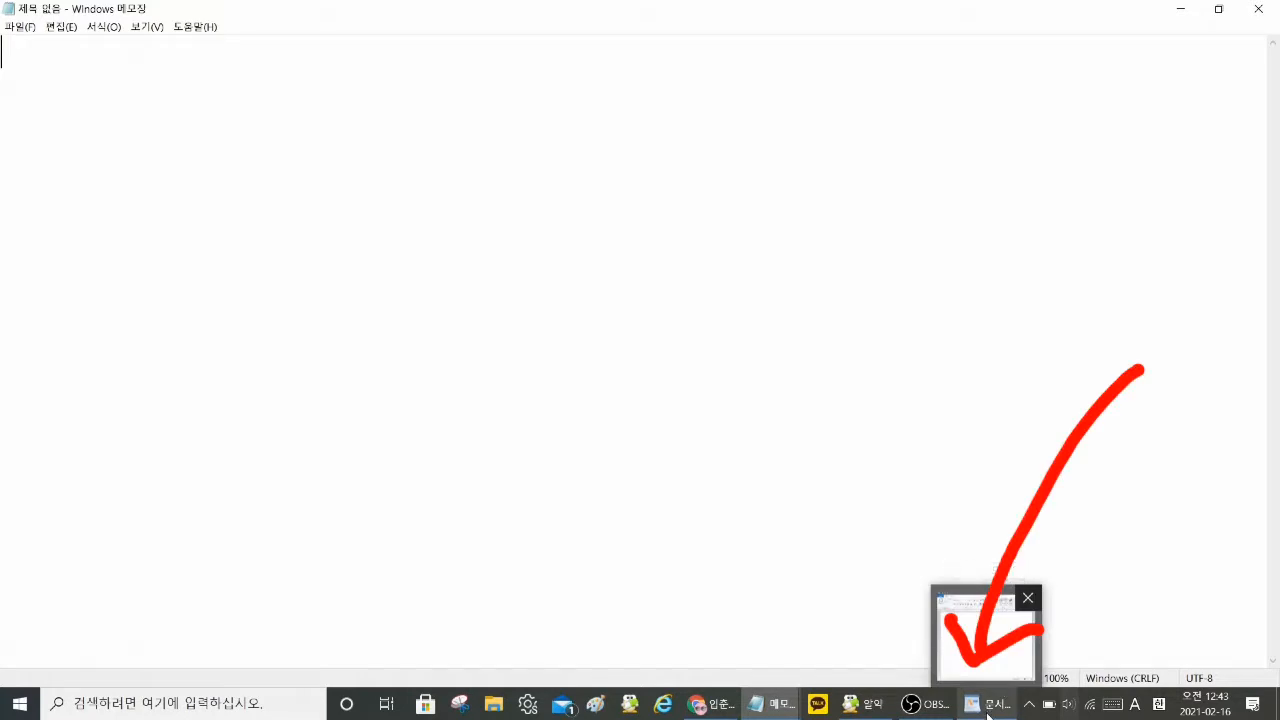
left_click(996, 712)
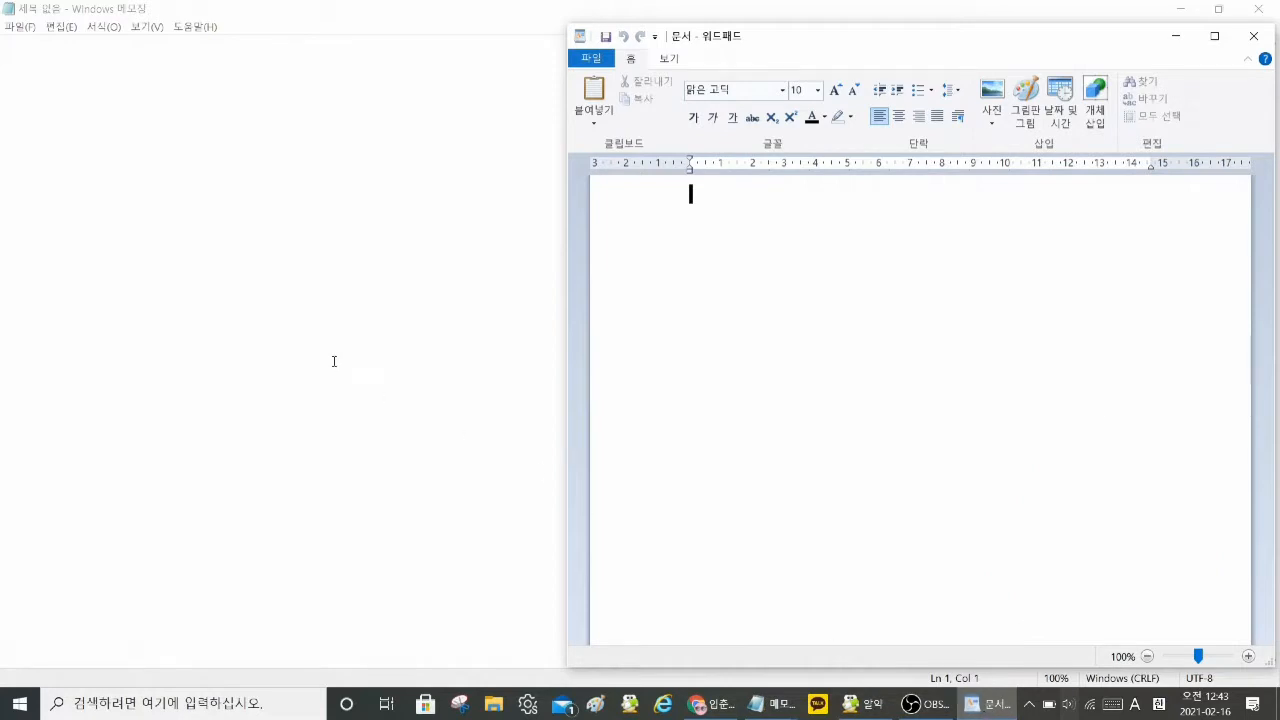
left_click(297, 334)
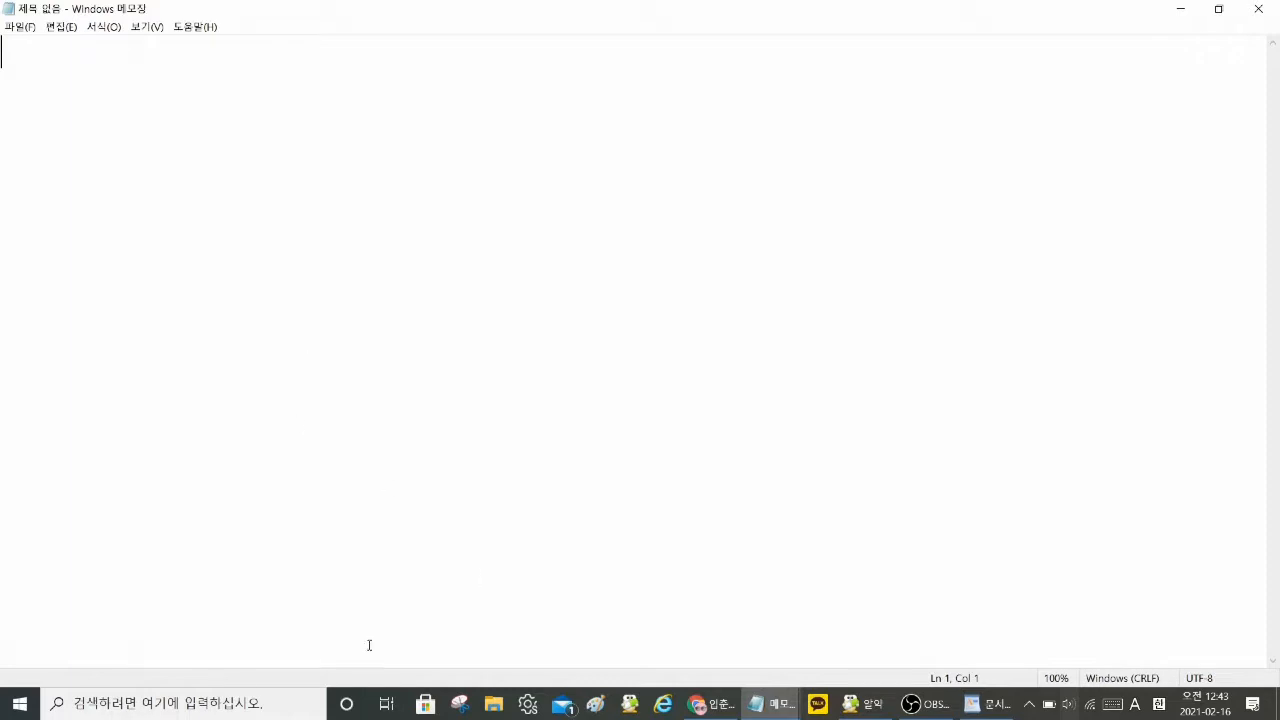
left_click(992, 707)
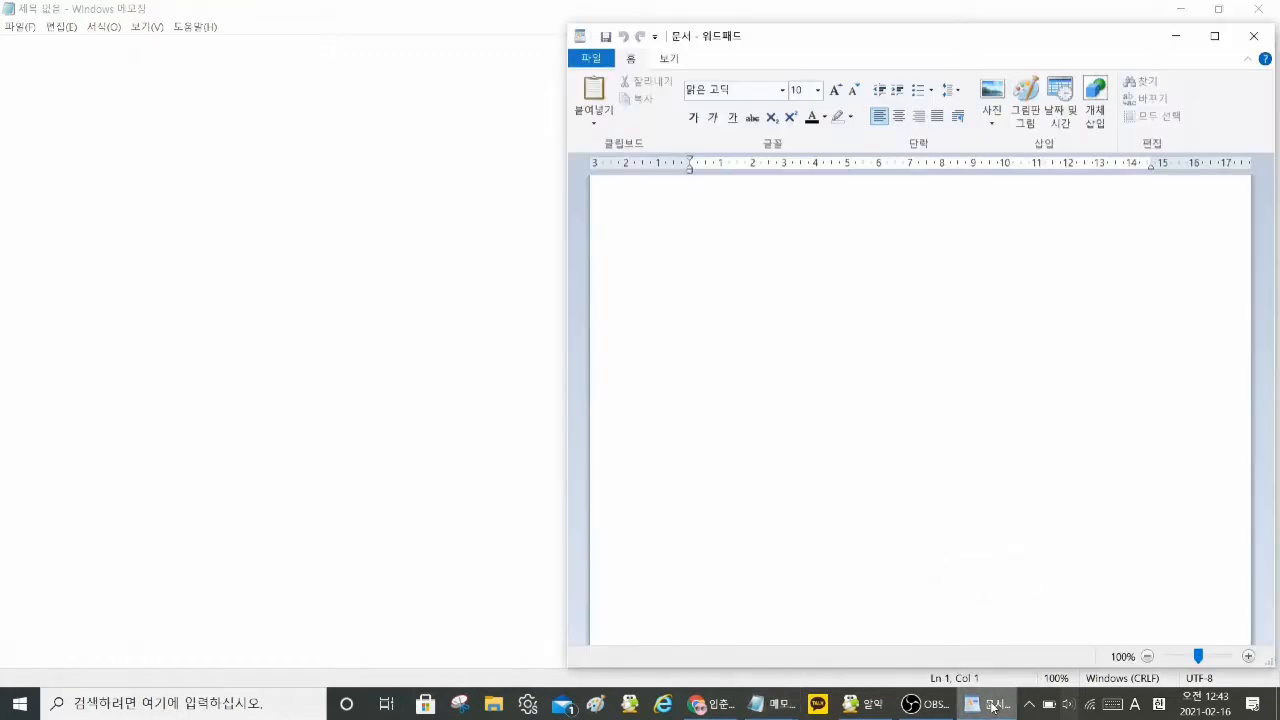
left_click(406, 385)
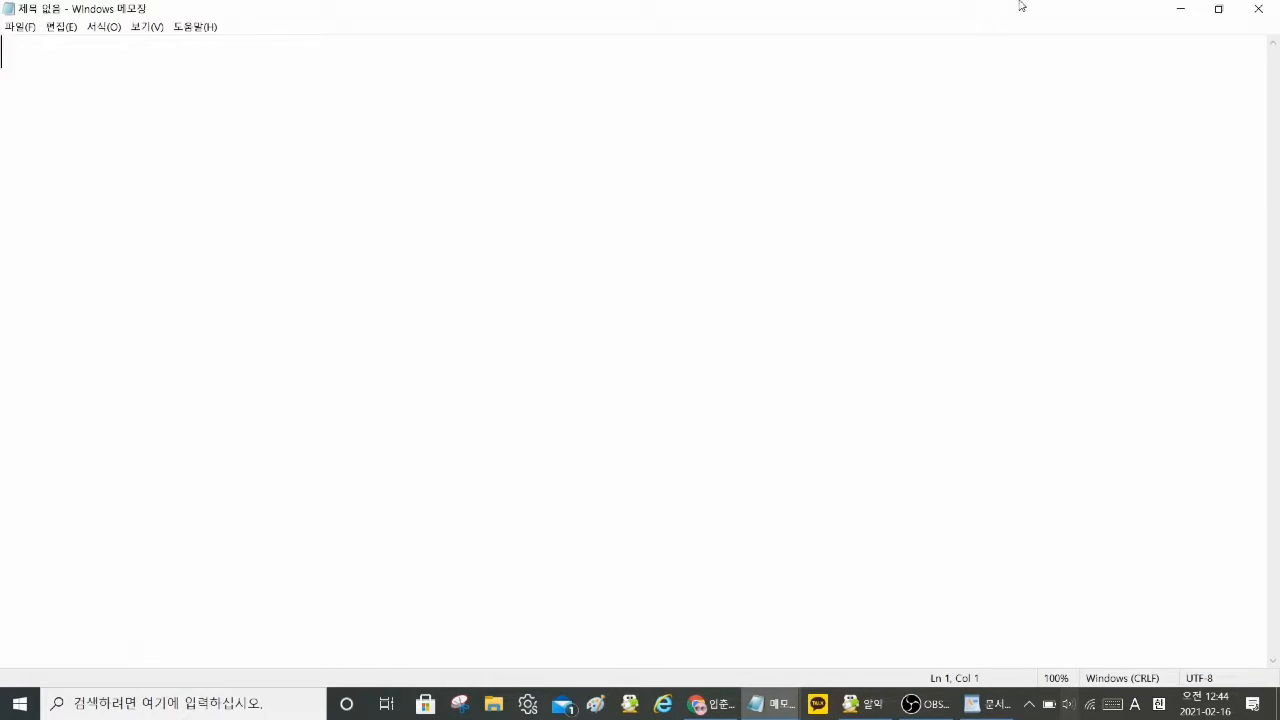
Step: Minimize the maximized Notepad window, preview the open Notepad documents, and reopen the untitled one
left_click(1182, 10)
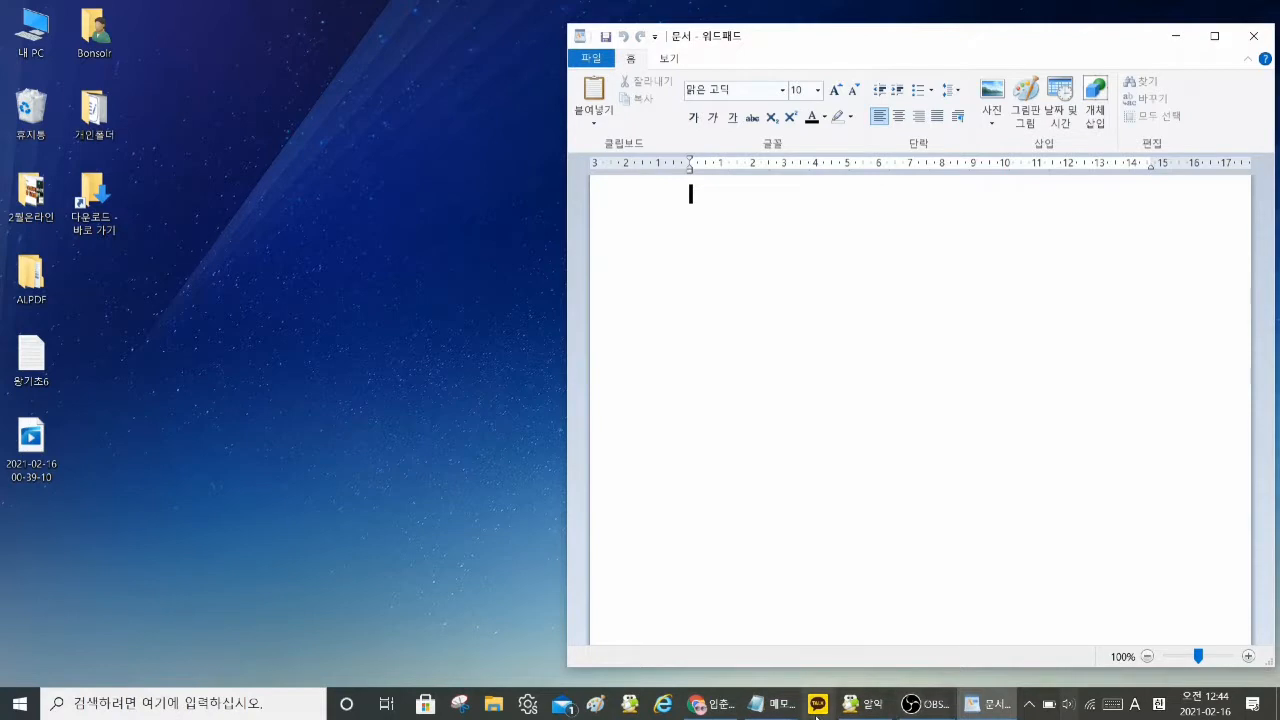
mouse_move(777, 716)
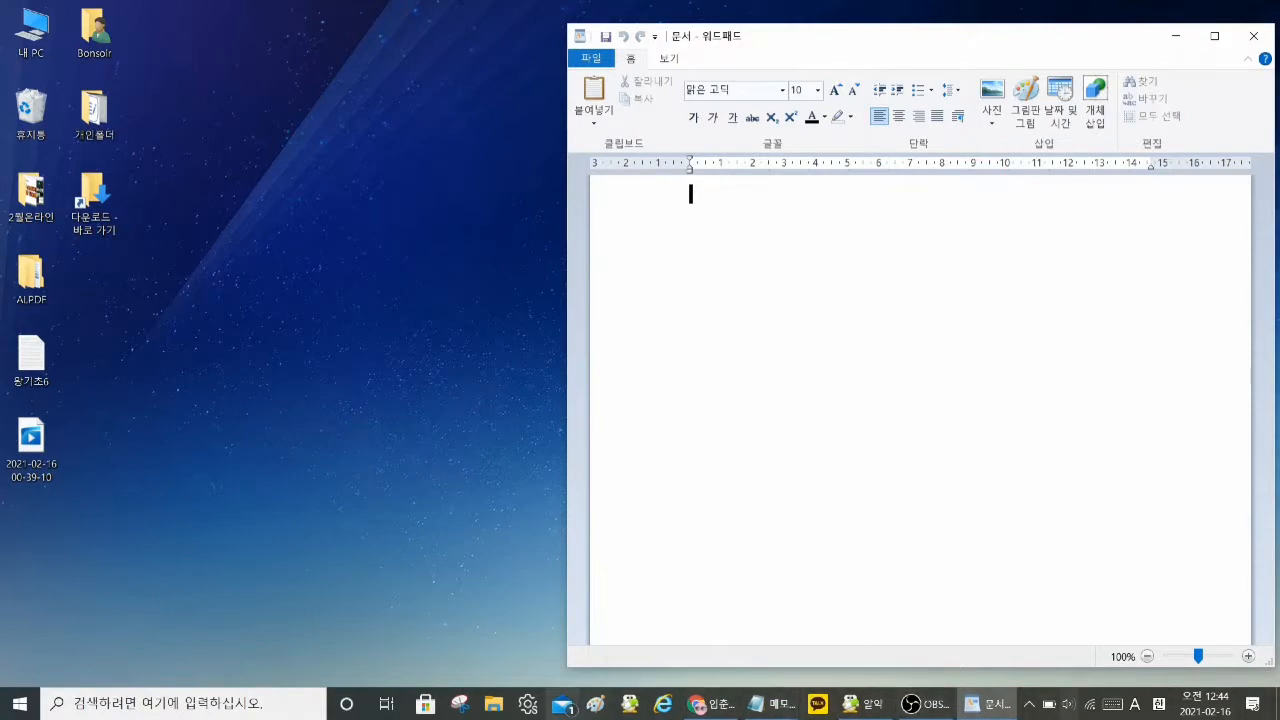
left_click(777, 713)
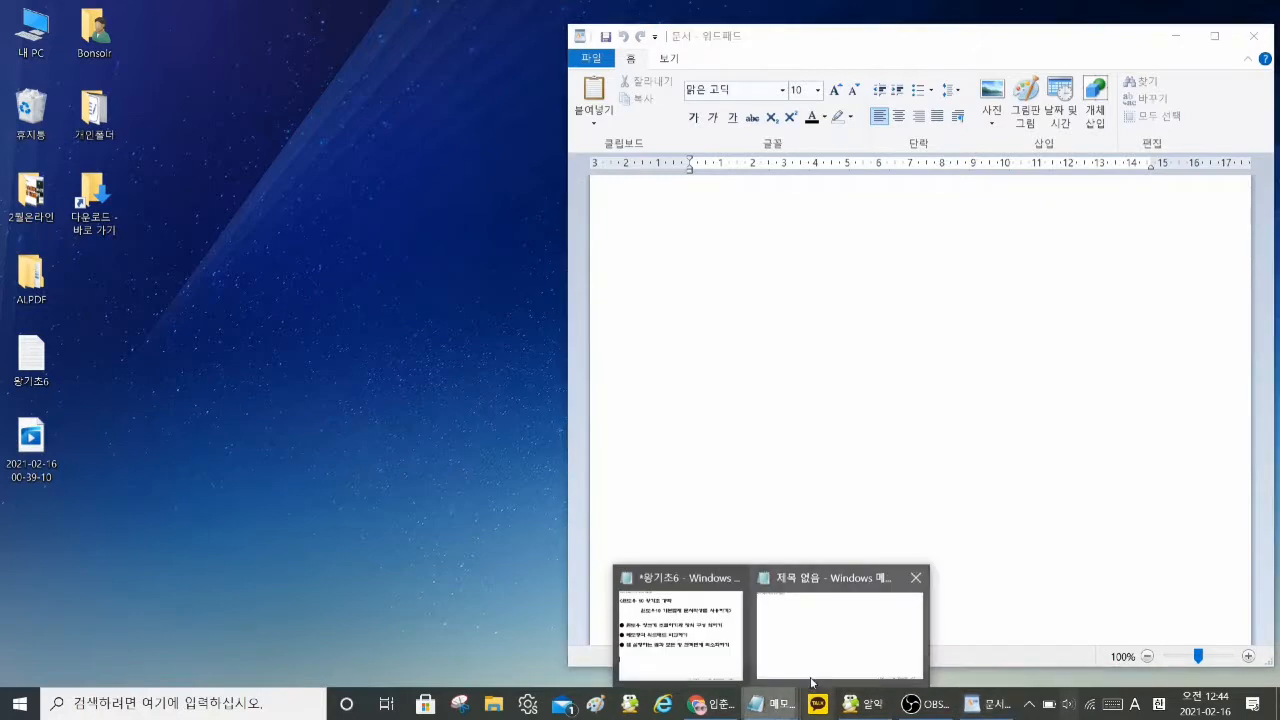
mouse_move(700, 651)
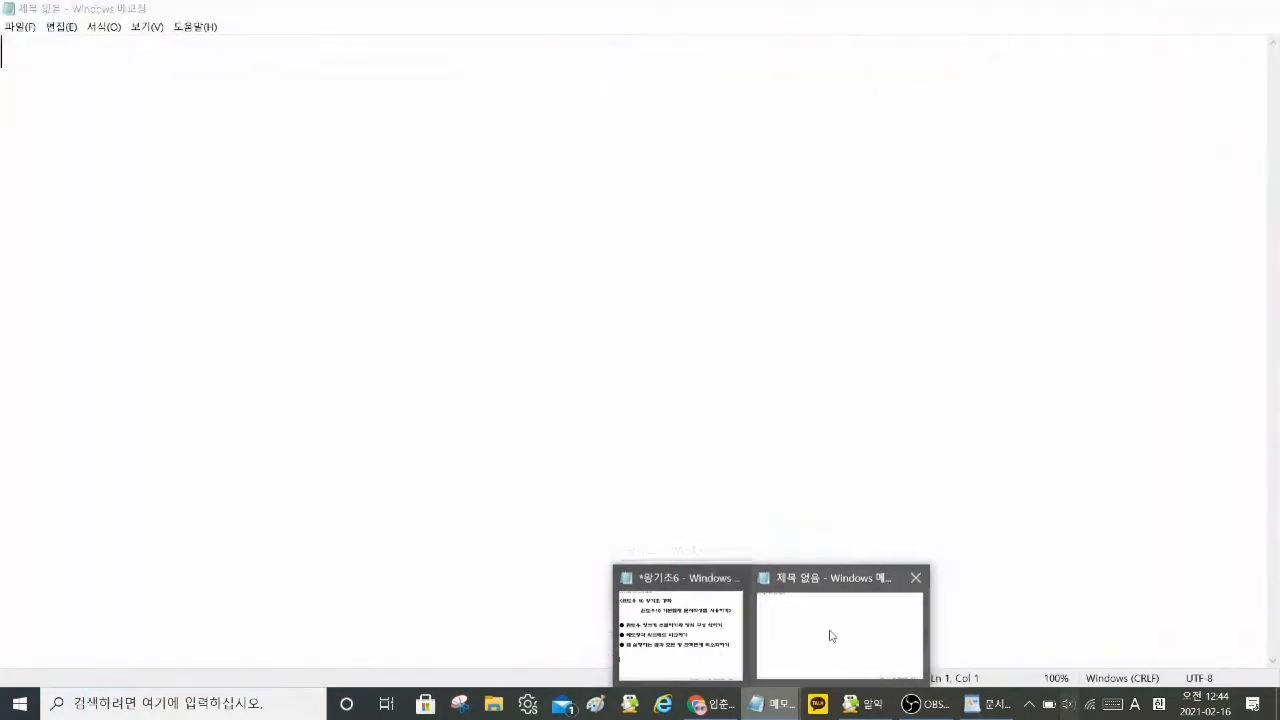
left_click(830, 634)
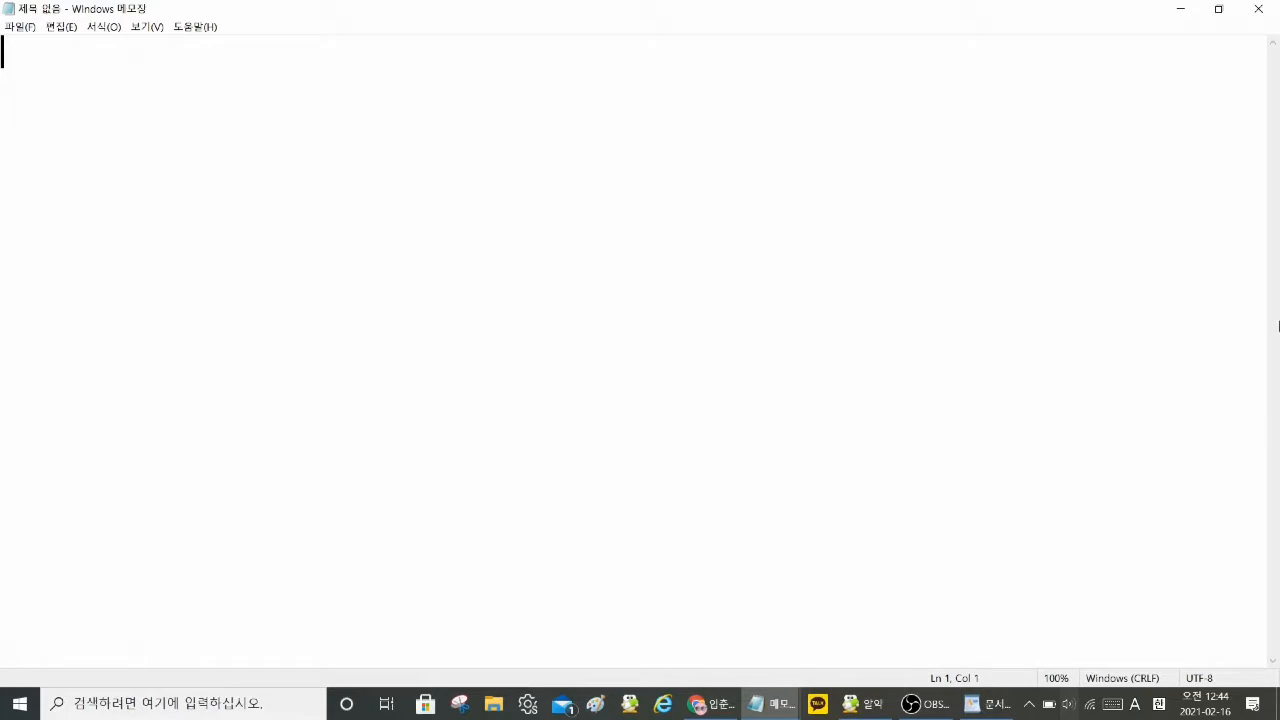
Step: Restore Notepad to its previous size, move the WordPad window to the desktop's upper-right corner, and make Notepad active again
left_click(1219, 9)
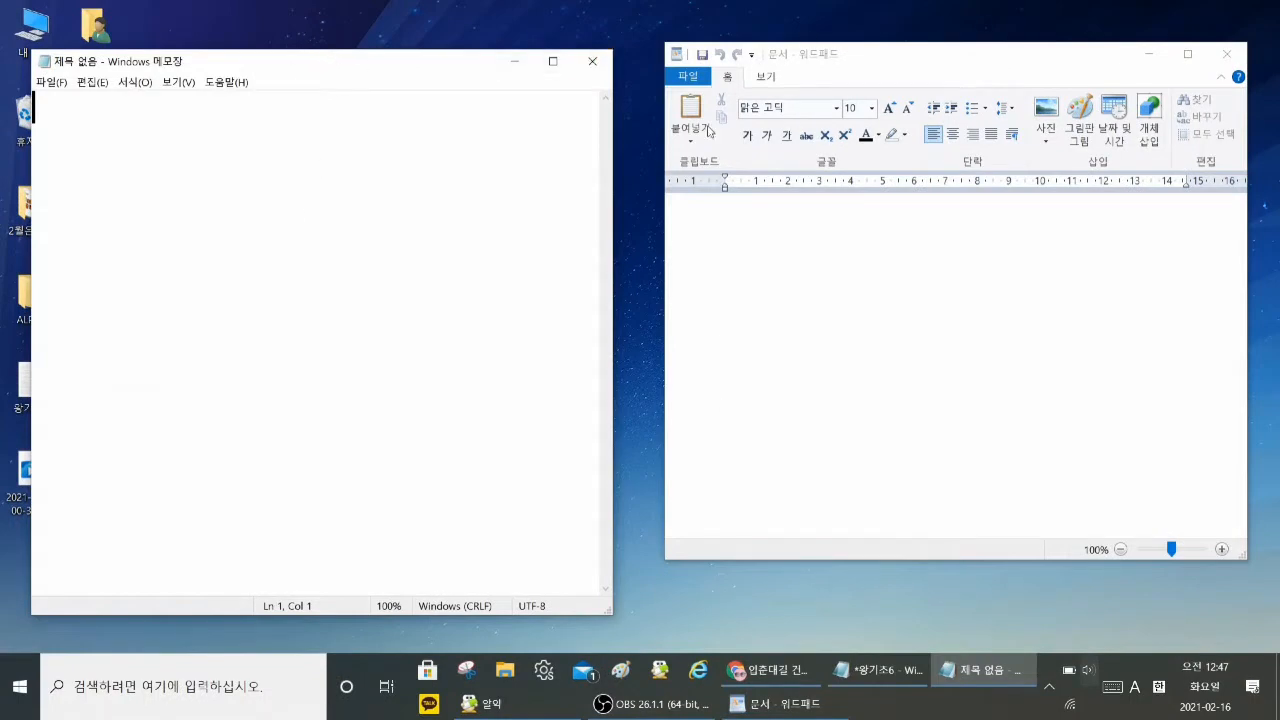
left_click_drag(885, 73, 903, 40)
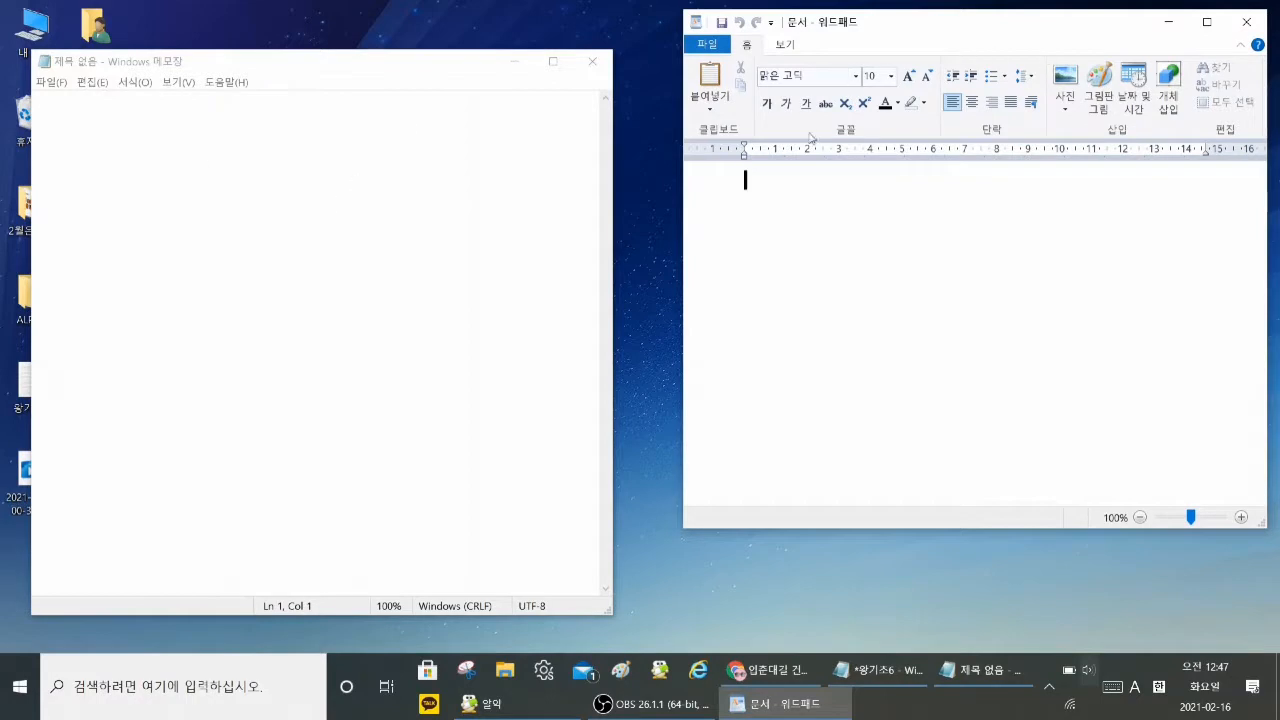
left_click(383, 166)
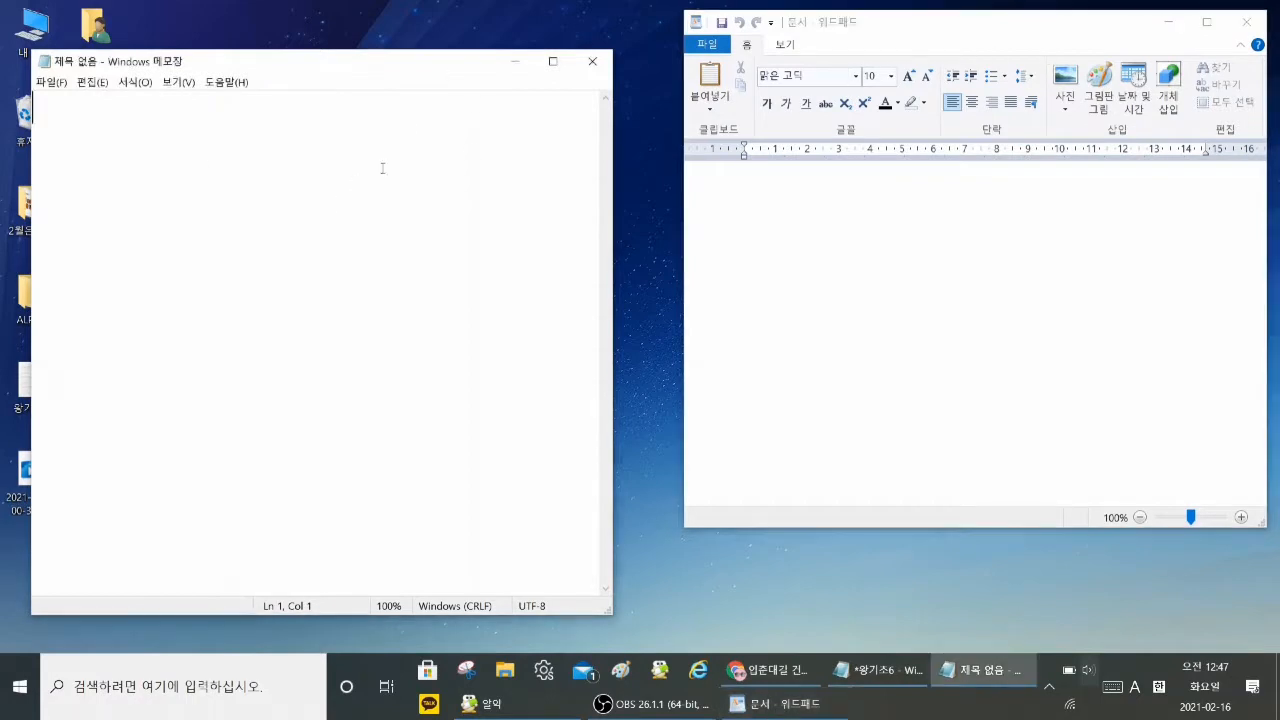
Step: Maximize the blank Notepad window, switch the input language to Korean, and write 입춘대길 as the first line
left_click(555, 70)
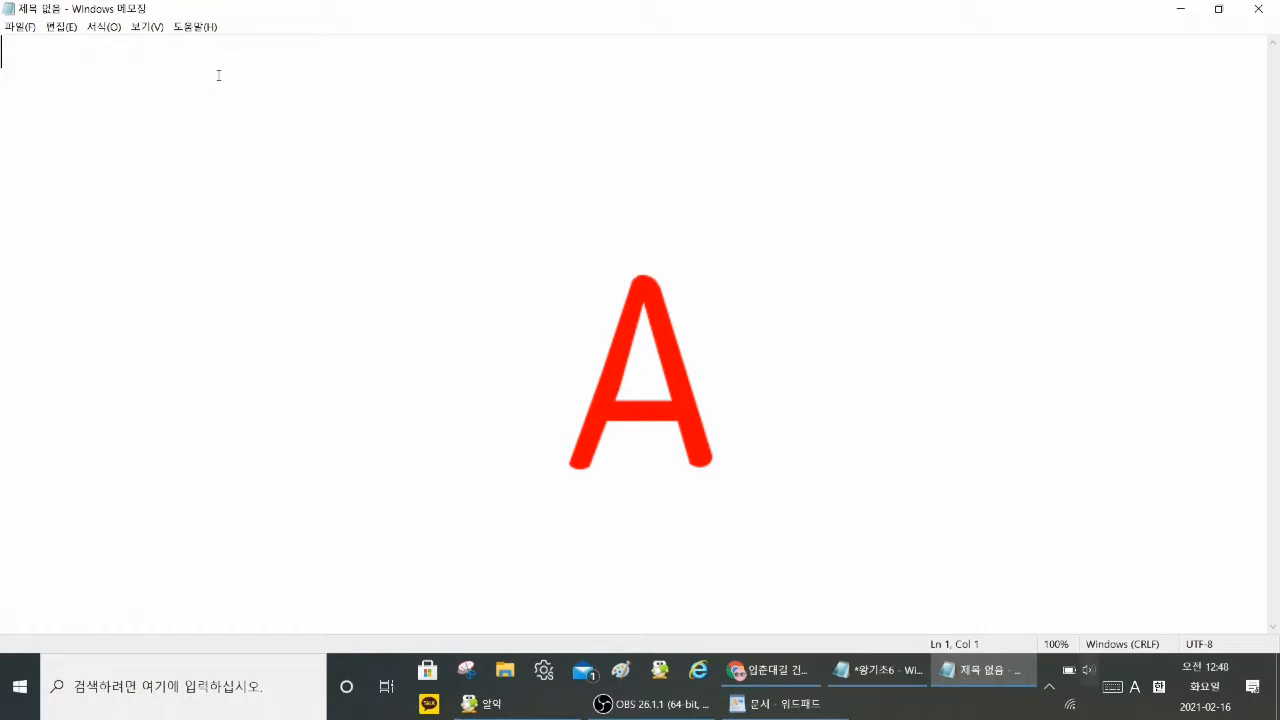
key("Hangul")
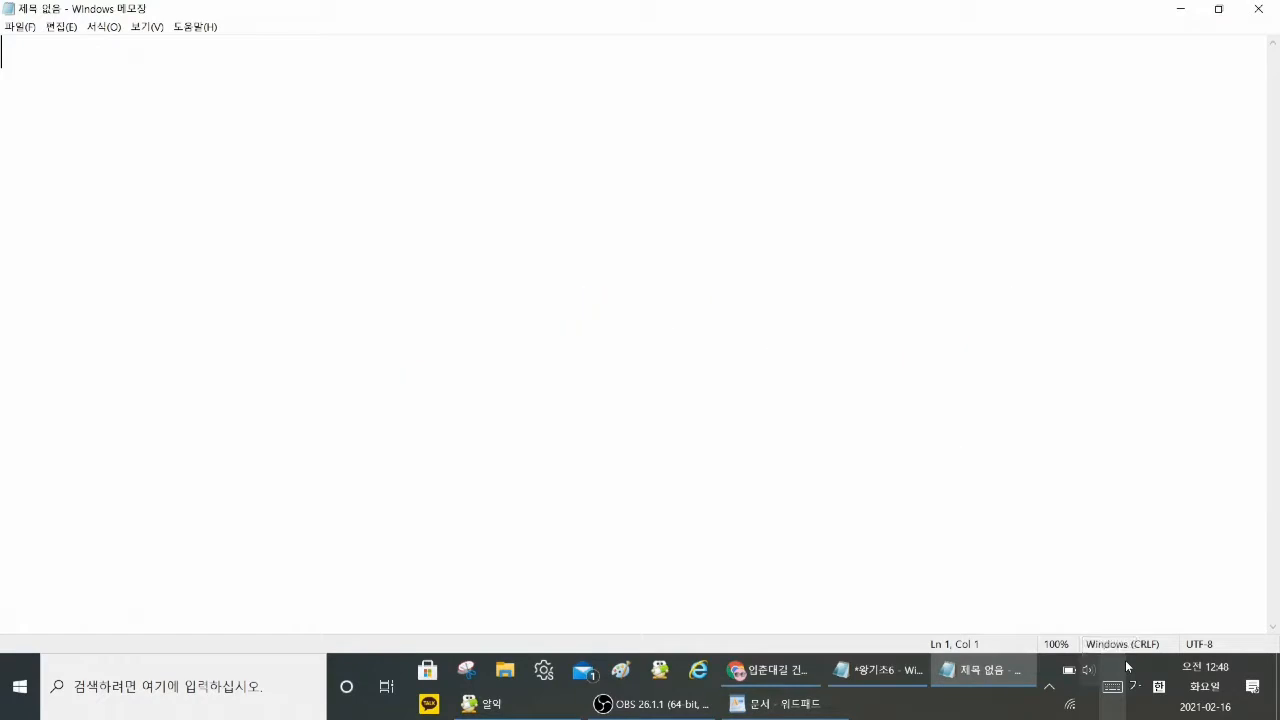
type("입")
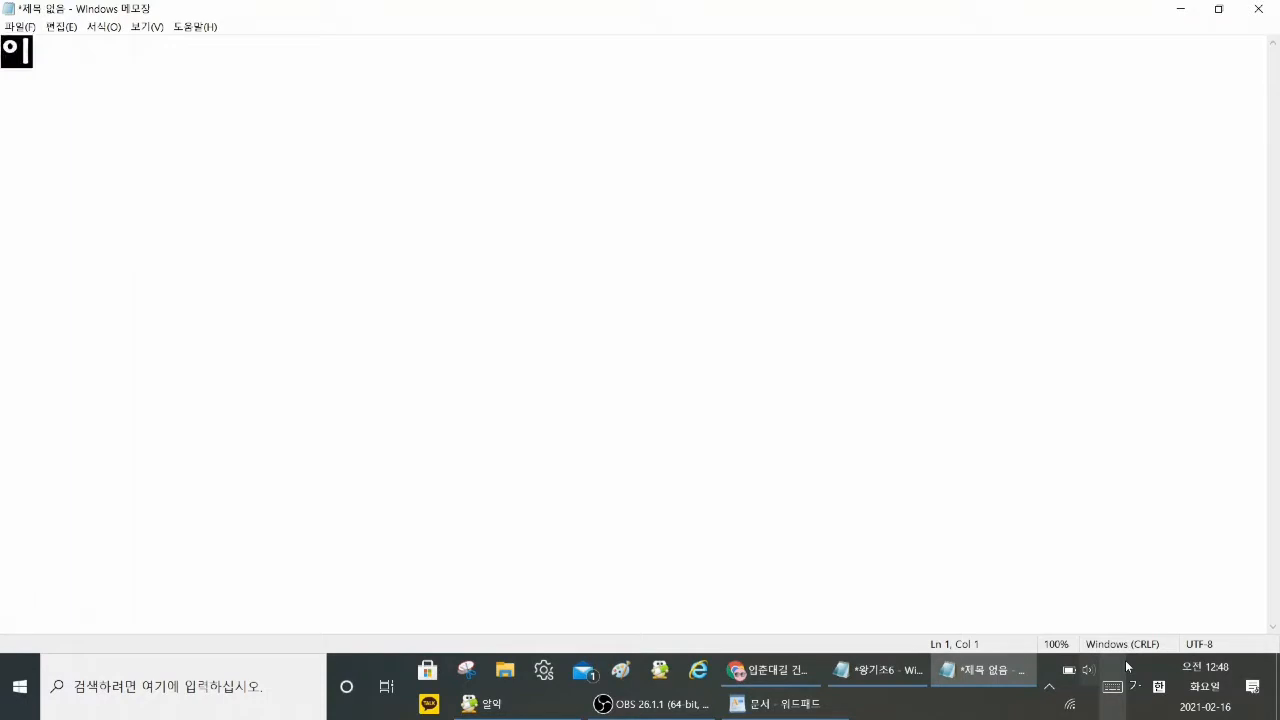
type("춘대")
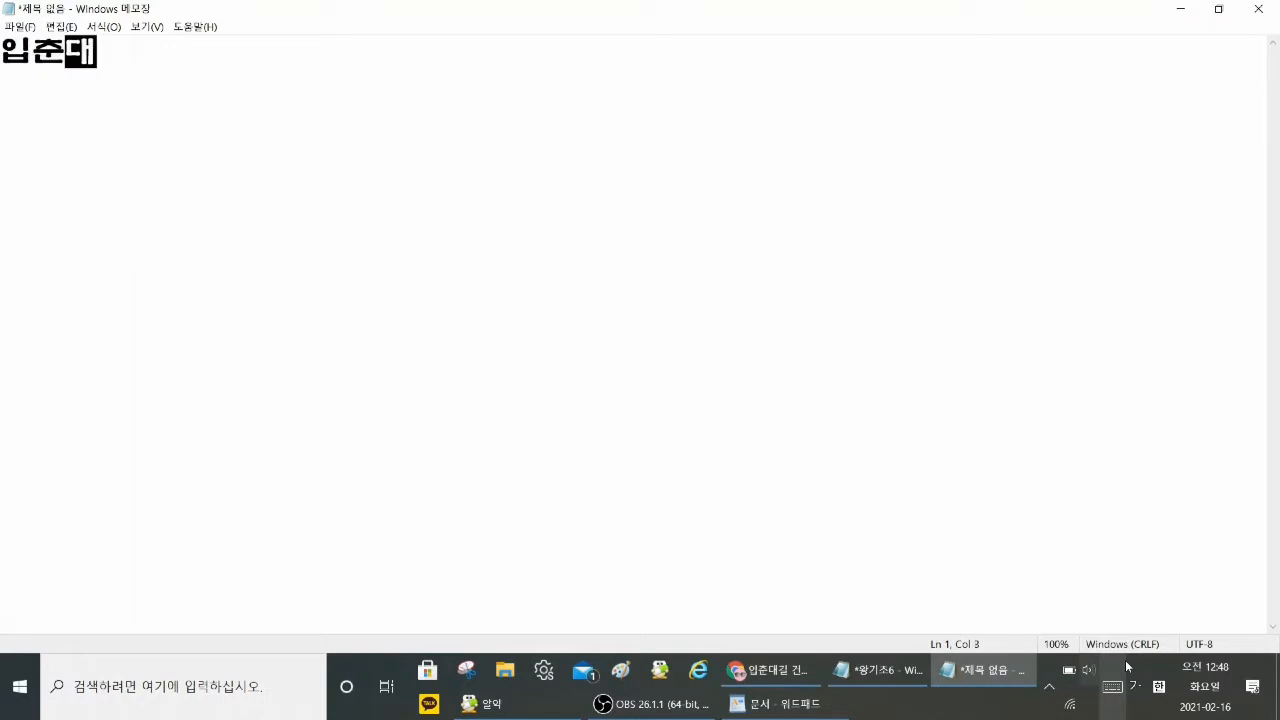
type("길")
key("Return")
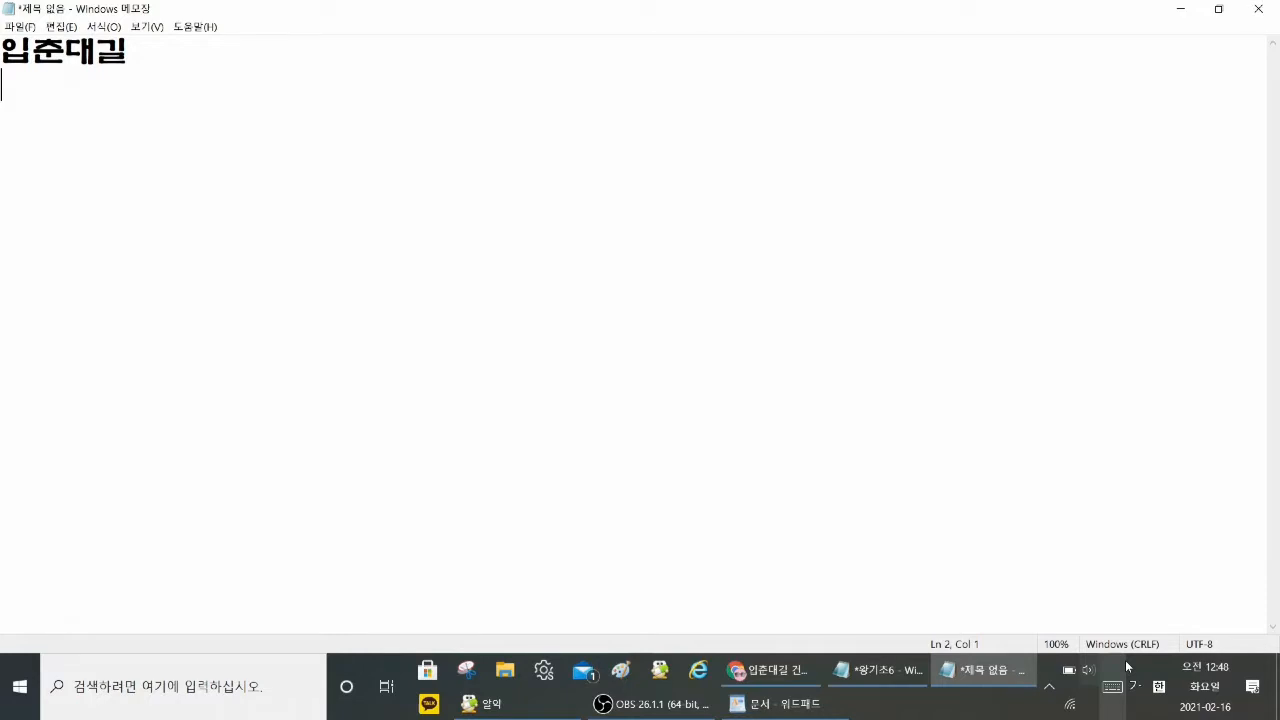
Step: Start the second line with the Hanja 立春, converting 입 and 춘 one syllable at a time
type("입")
key("Hangul_Hanja")
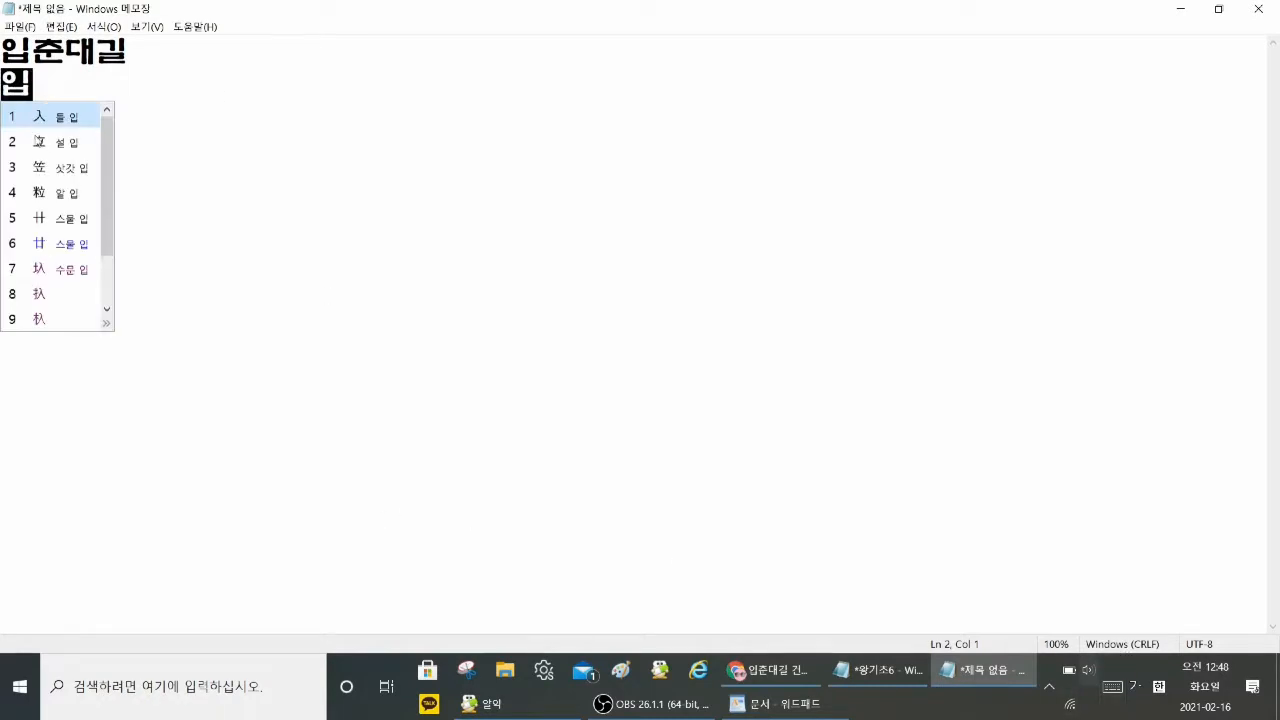
left_click(61, 147)
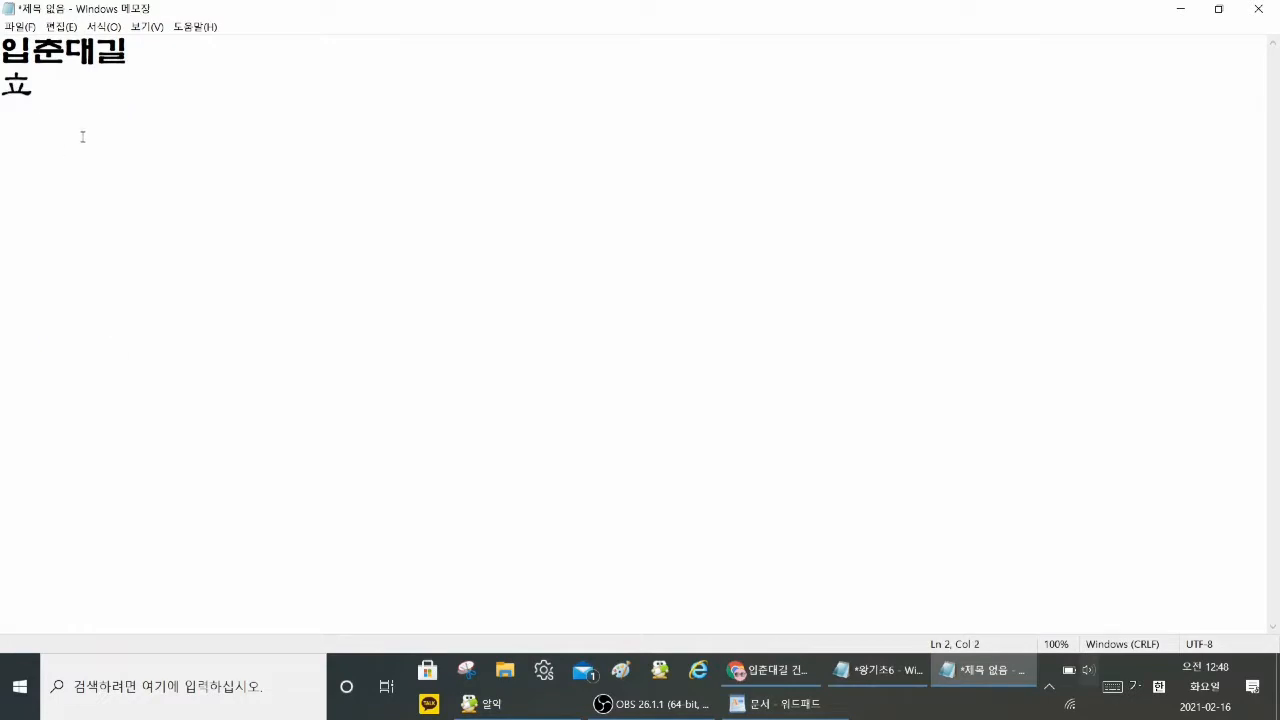
type("춘")
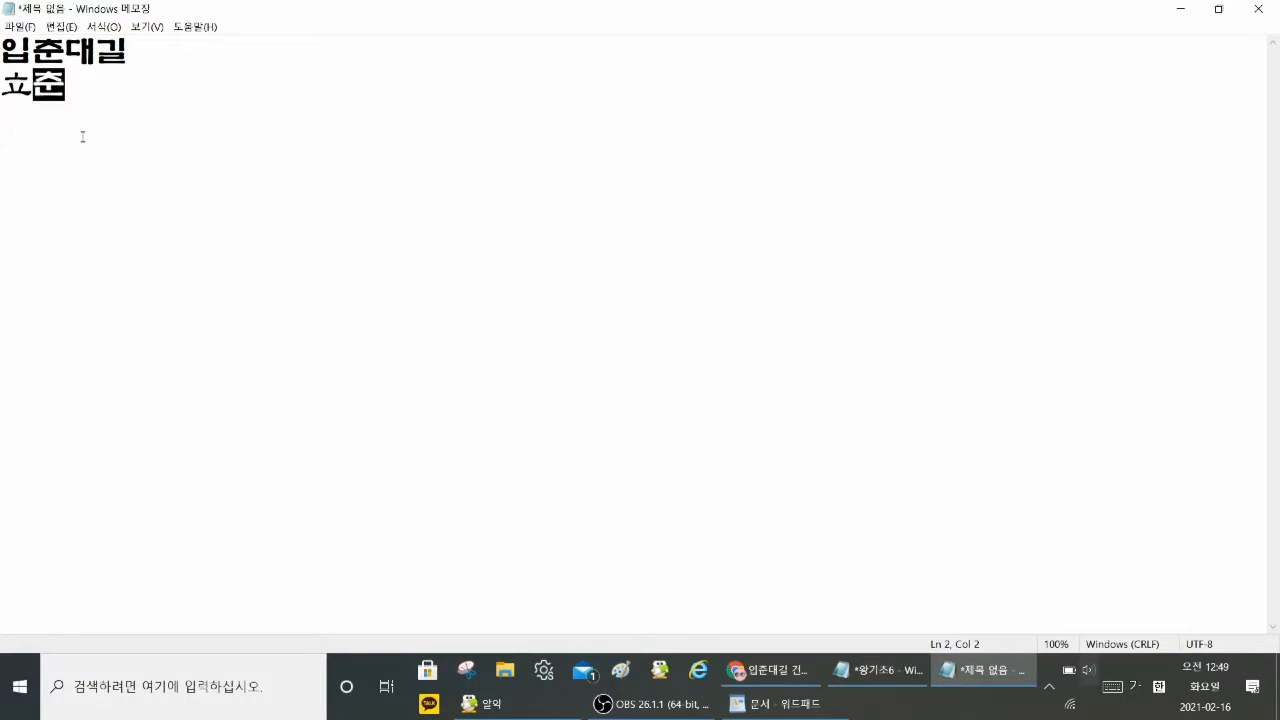
key("Hangul_Hanja")
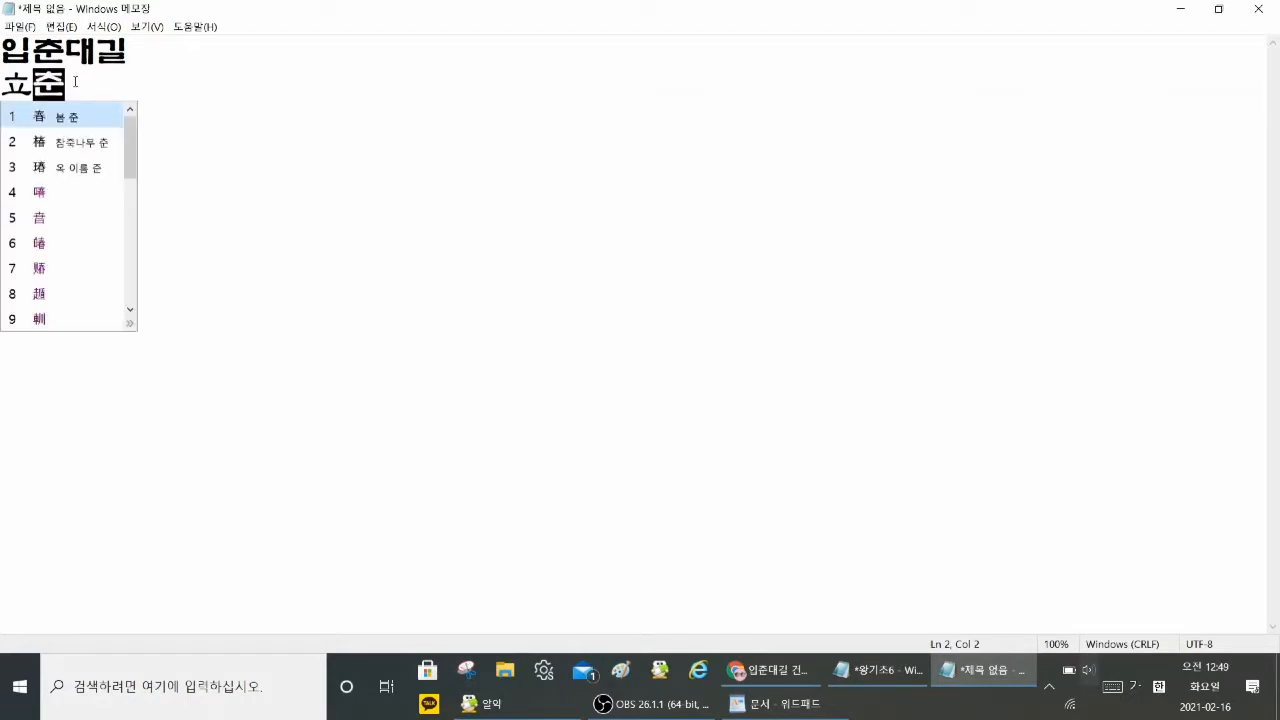
left_click(67, 126)
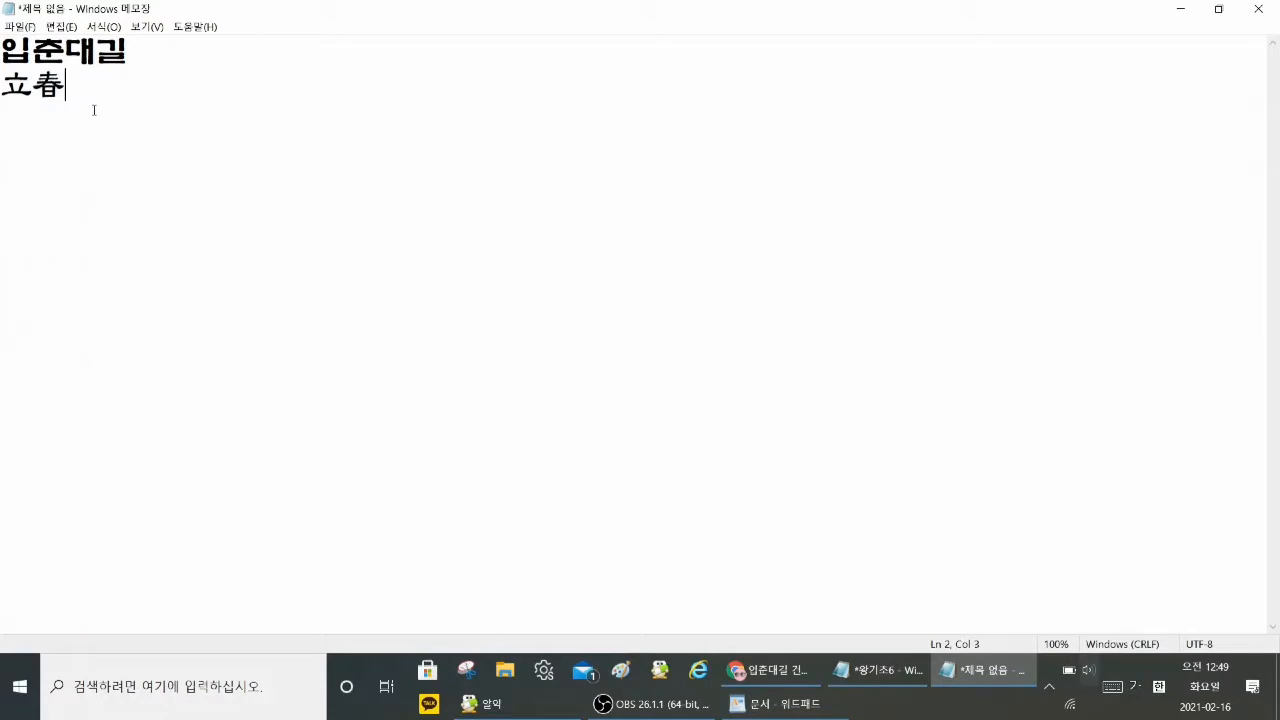
Step: Convert 대 and 길 to the Hanja 大吉 after 立春, and start a third line
type("대")
key("Hangul_Hanja")
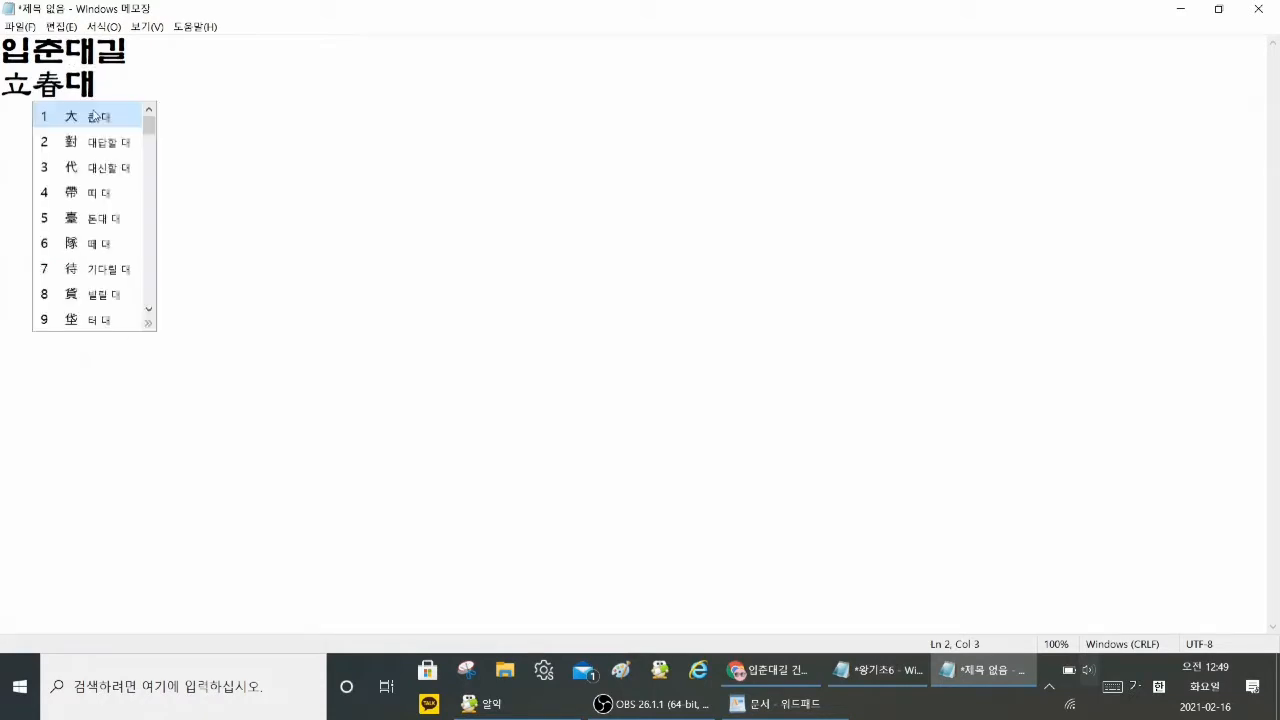
left_click(85, 123)
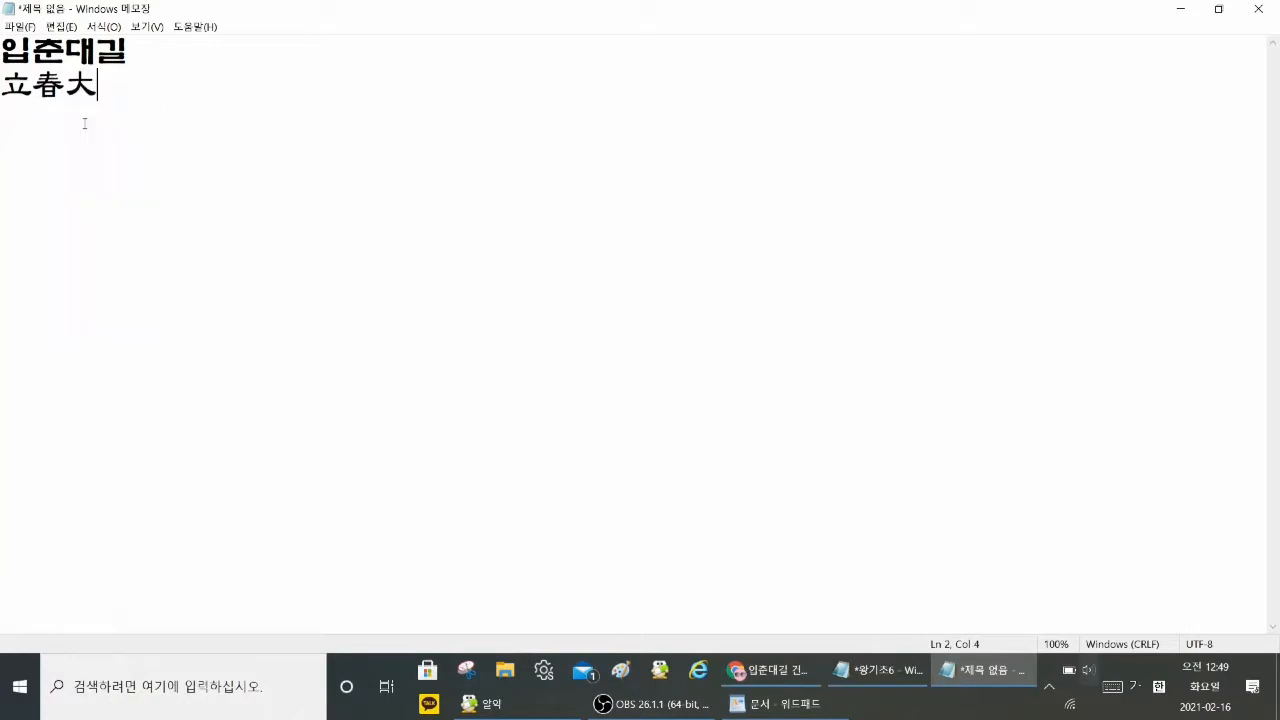
type("길")
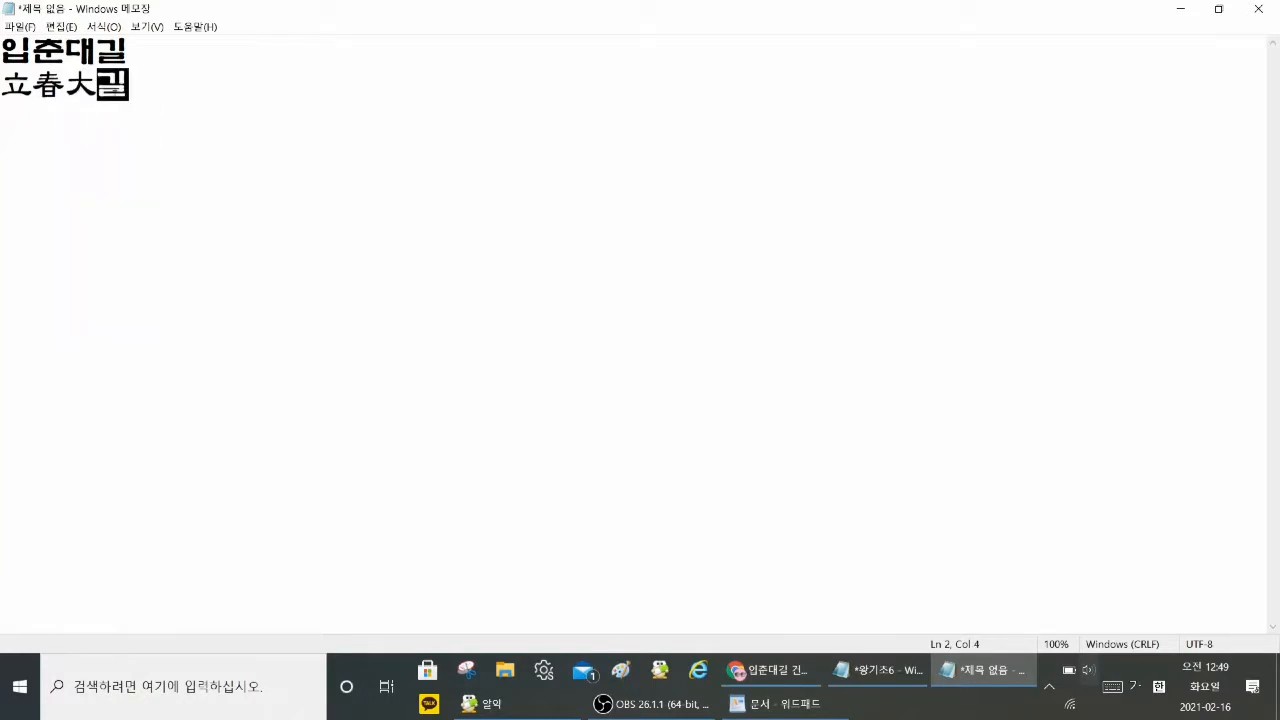
key("Hangul_Hanja")
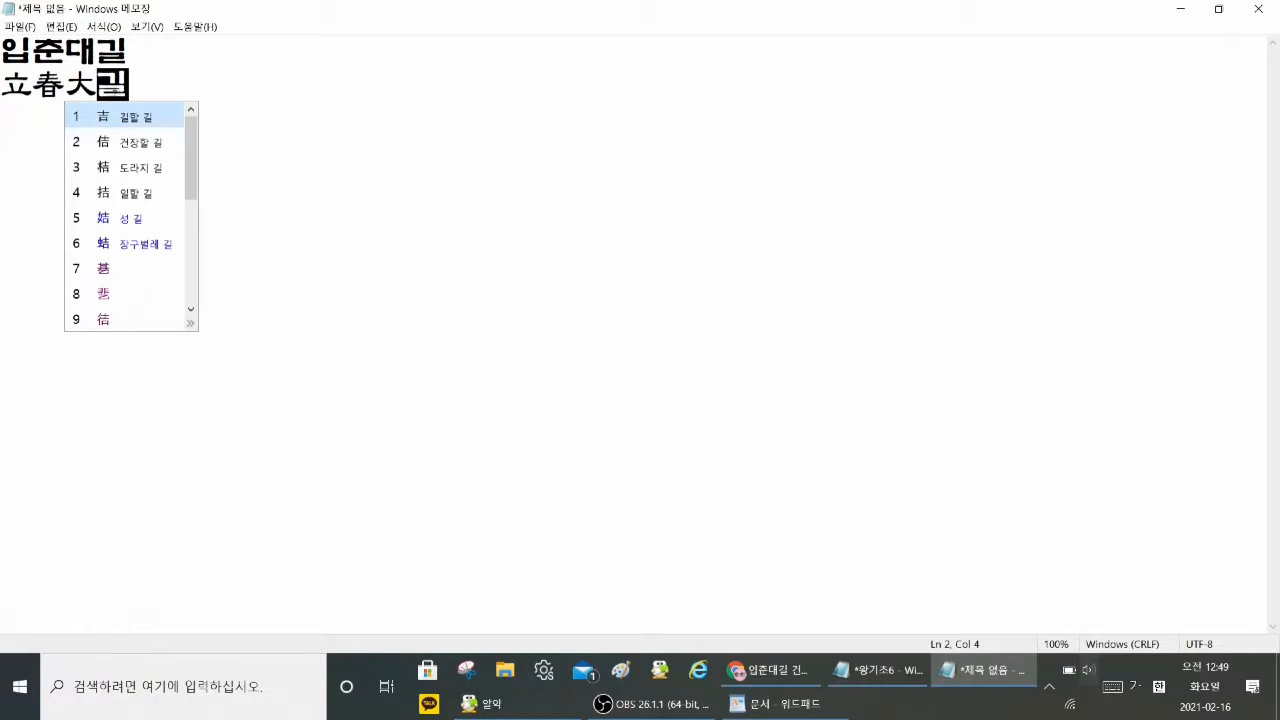
left_click(128, 120)
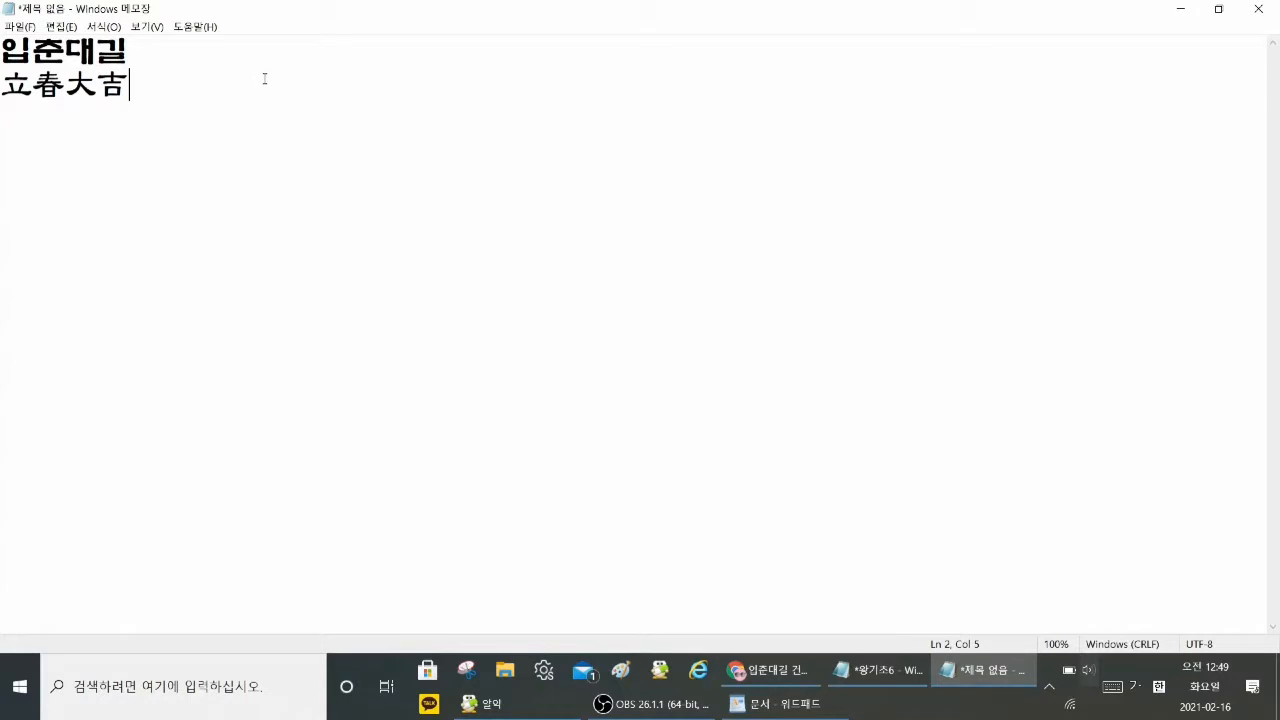
key("Return")
Step: Switch to Chrome, examine the blog post's brush calligraphy of 立春大吉 and its explanation, and minimize the browser
left_click(781, 674)
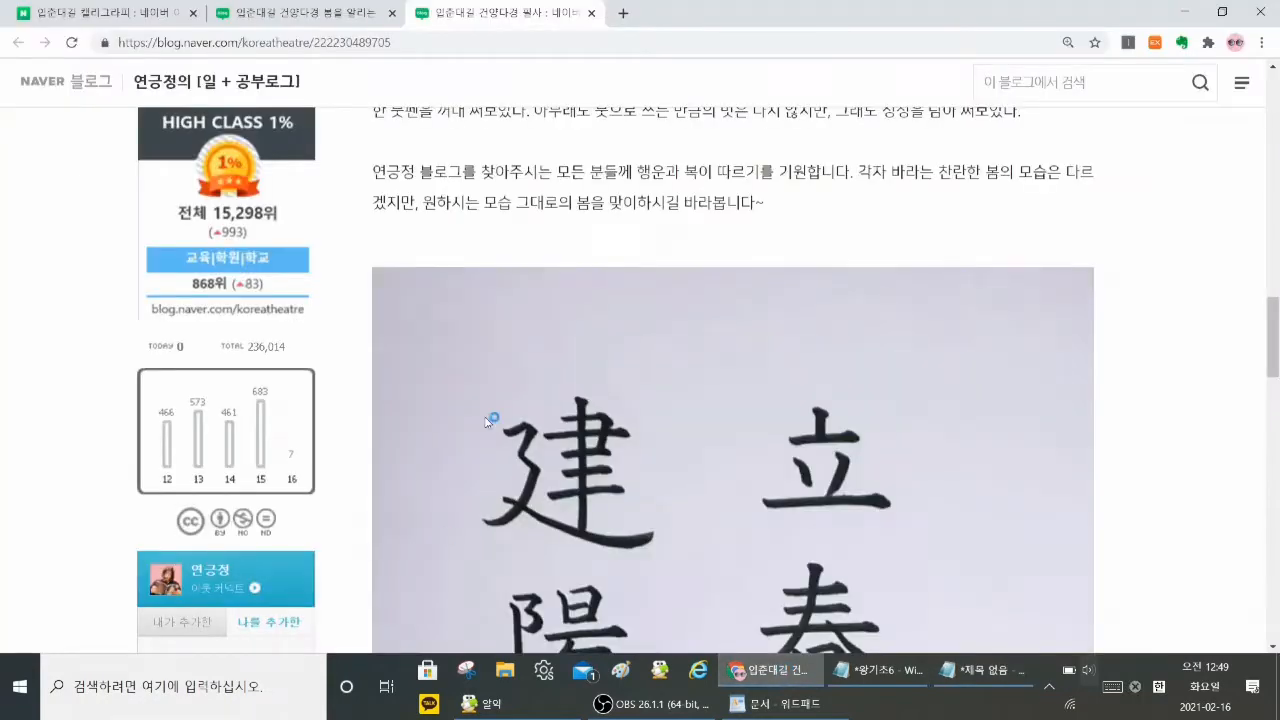
scroll(1106, 266, "up", 2)
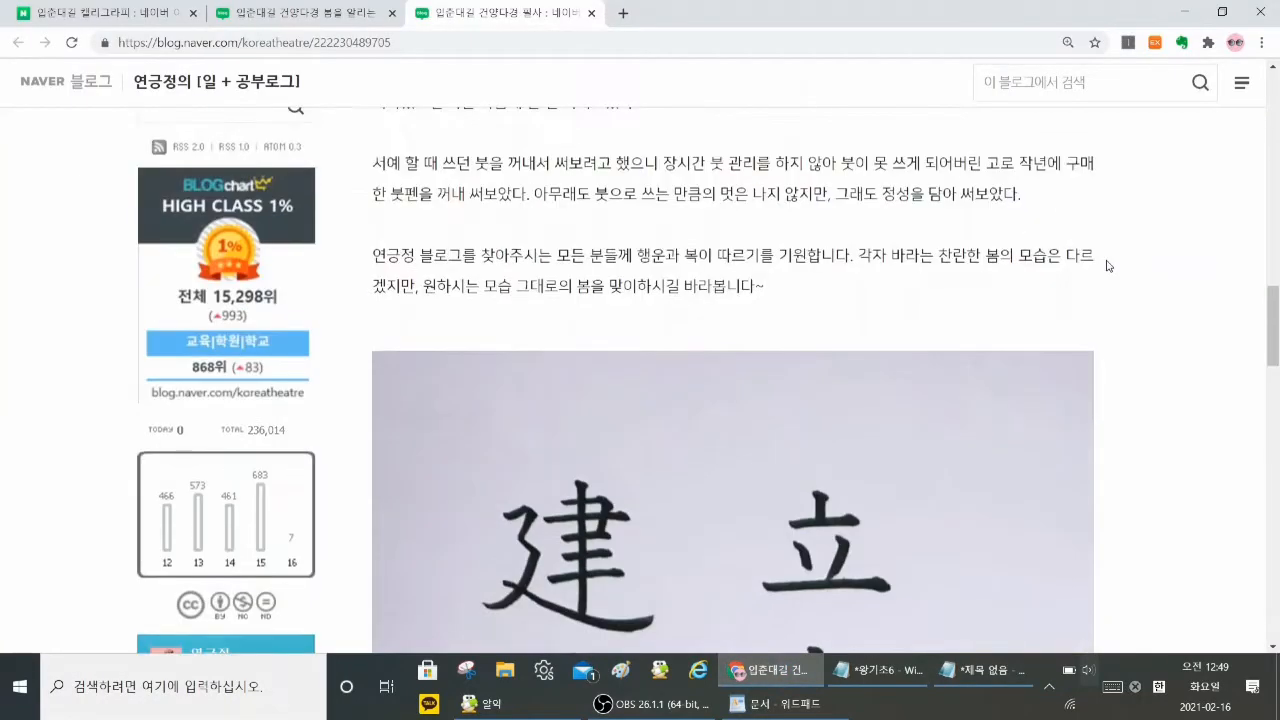
scroll(1106, 266, "down", 9)
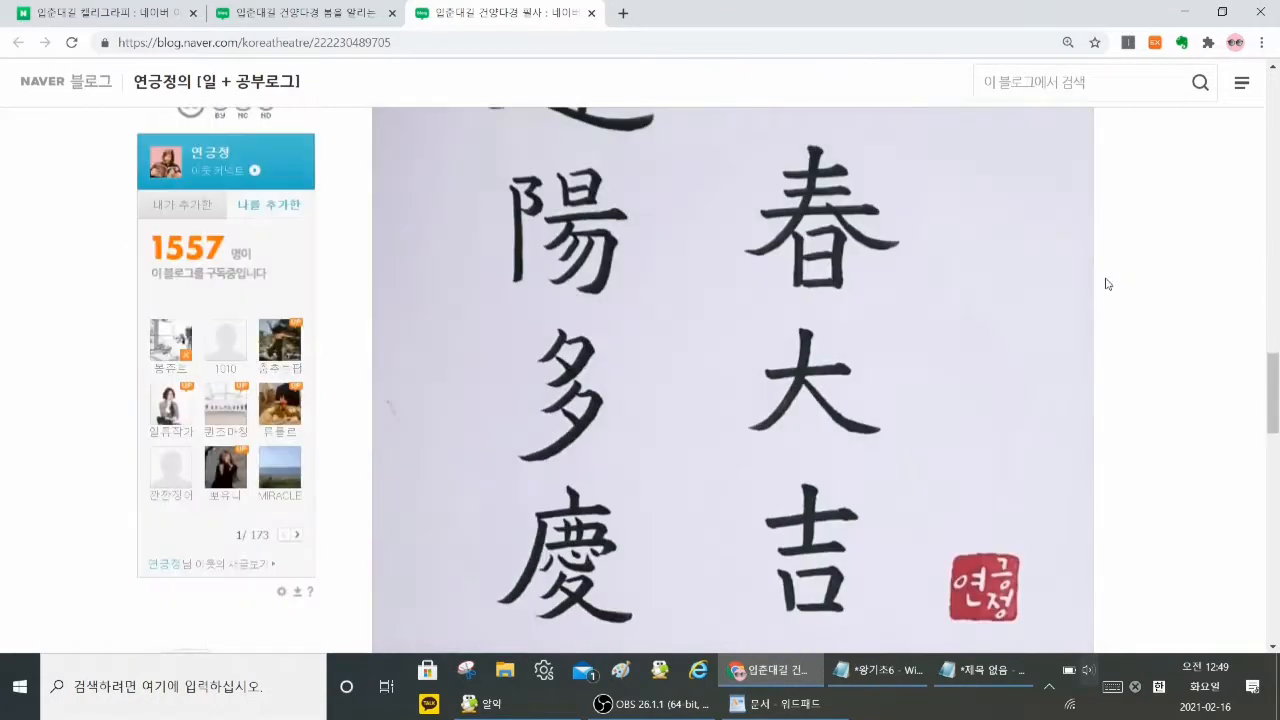
scroll(1108, 288, "down", 2)
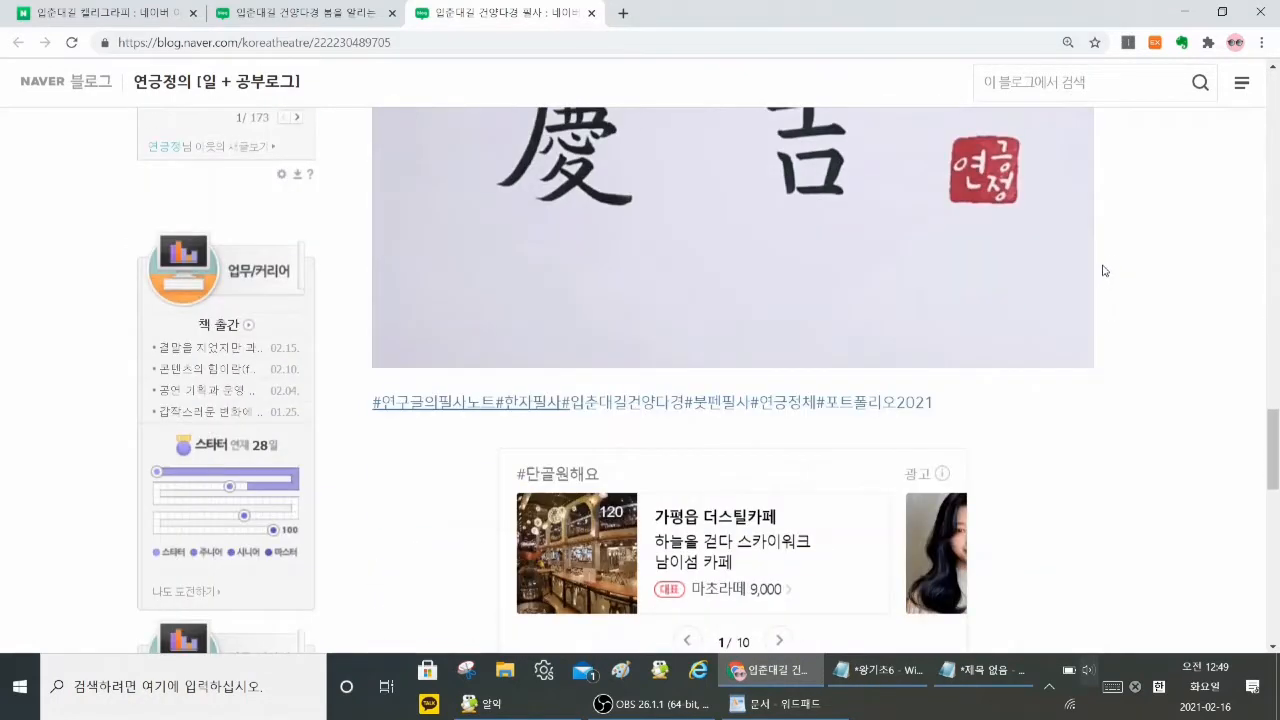
scroll(1104, 270, "up", 4)
scroll(1106, 263, "up", 10)
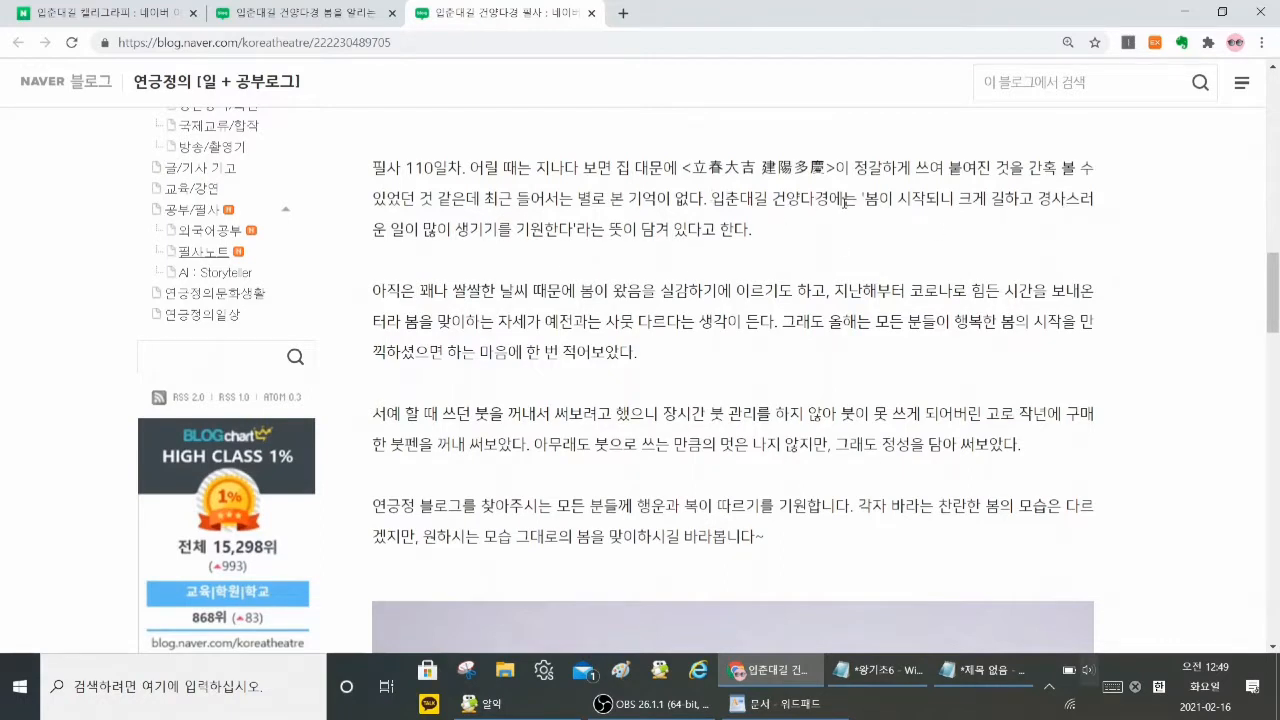
left_click(1186, 14)
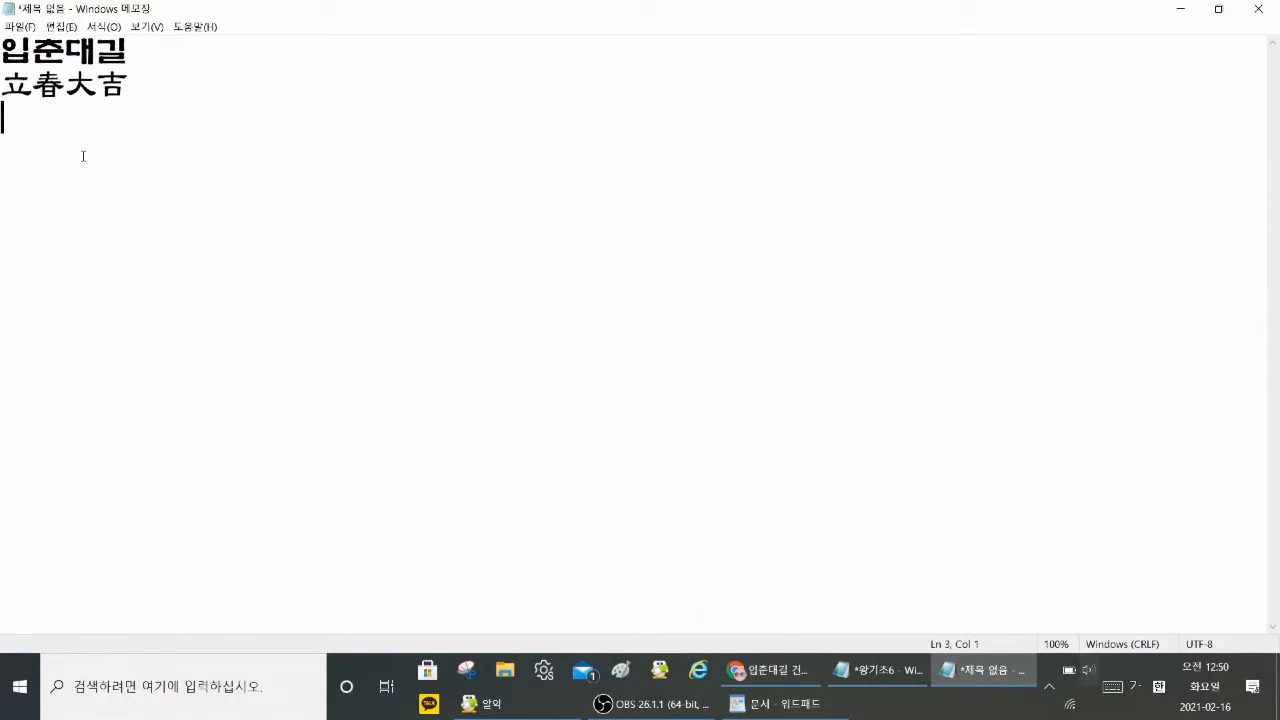
Step: Write 봄이 되었으니 크게 길하라 on the third line of the Notepad document
type("로ㅇ이")
key("BackSpace")
key("BackSpace")
key("BackSpace")
type("봄ㅇ")
type("이 되었으")
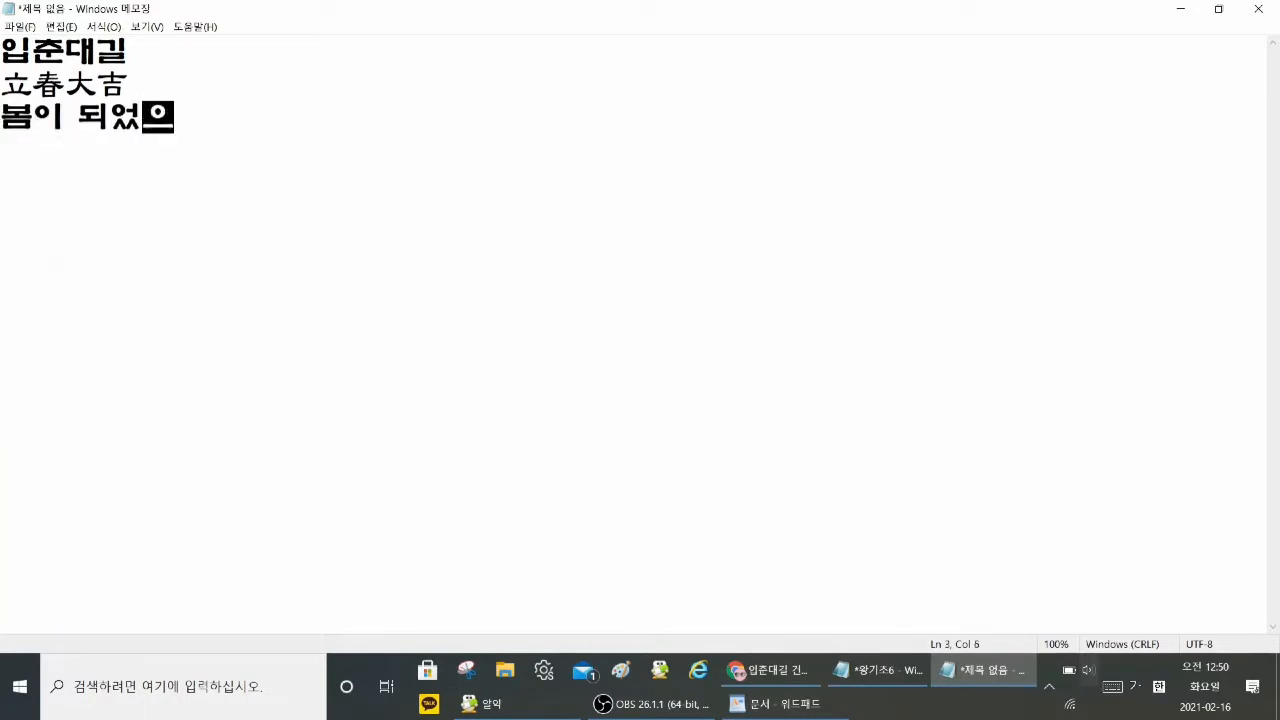
type("니 크게 길하라")
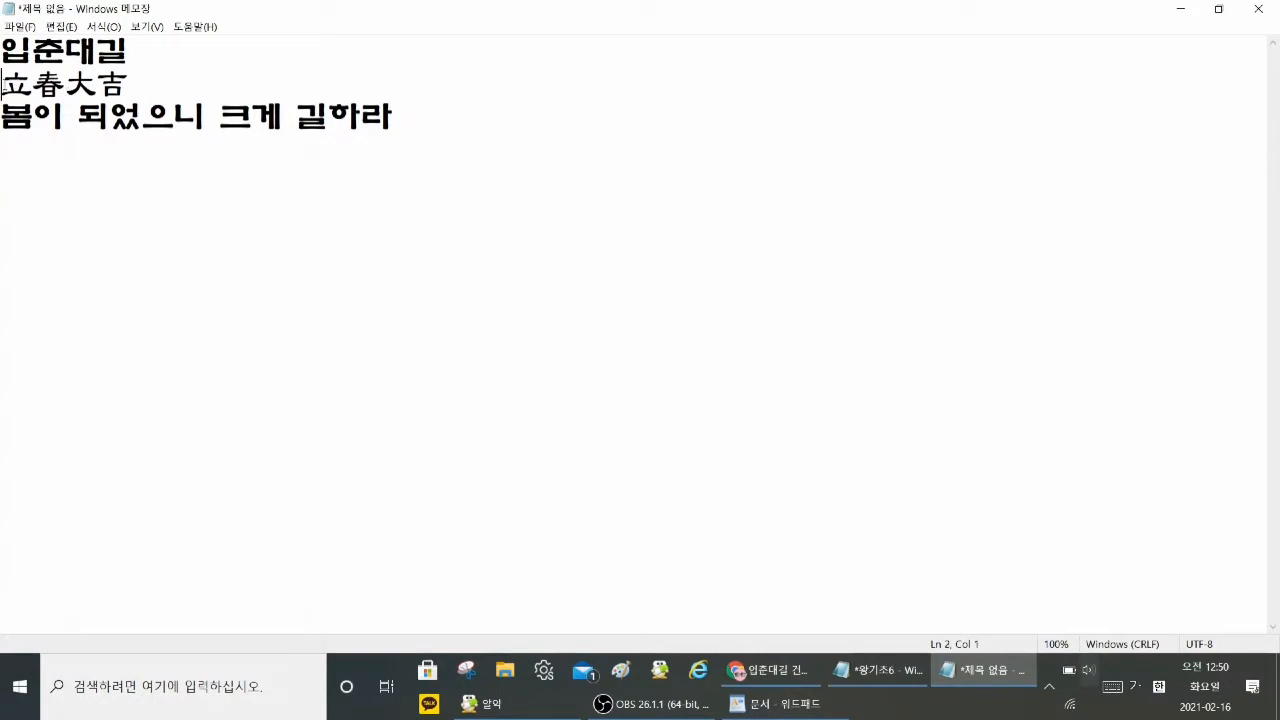
Step: Join the Hanja line to the end of 입춘대길 and enclose 立春大吉 in parentheses
key("BackSpace")
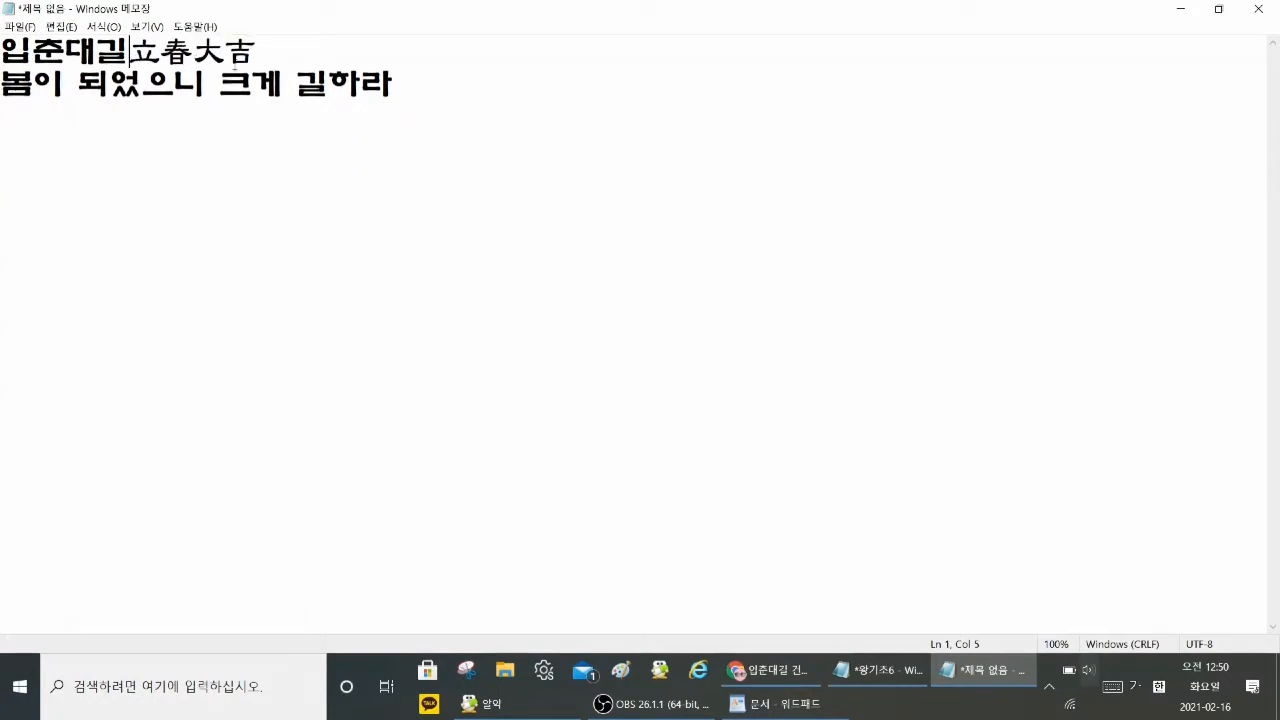
key("Return")
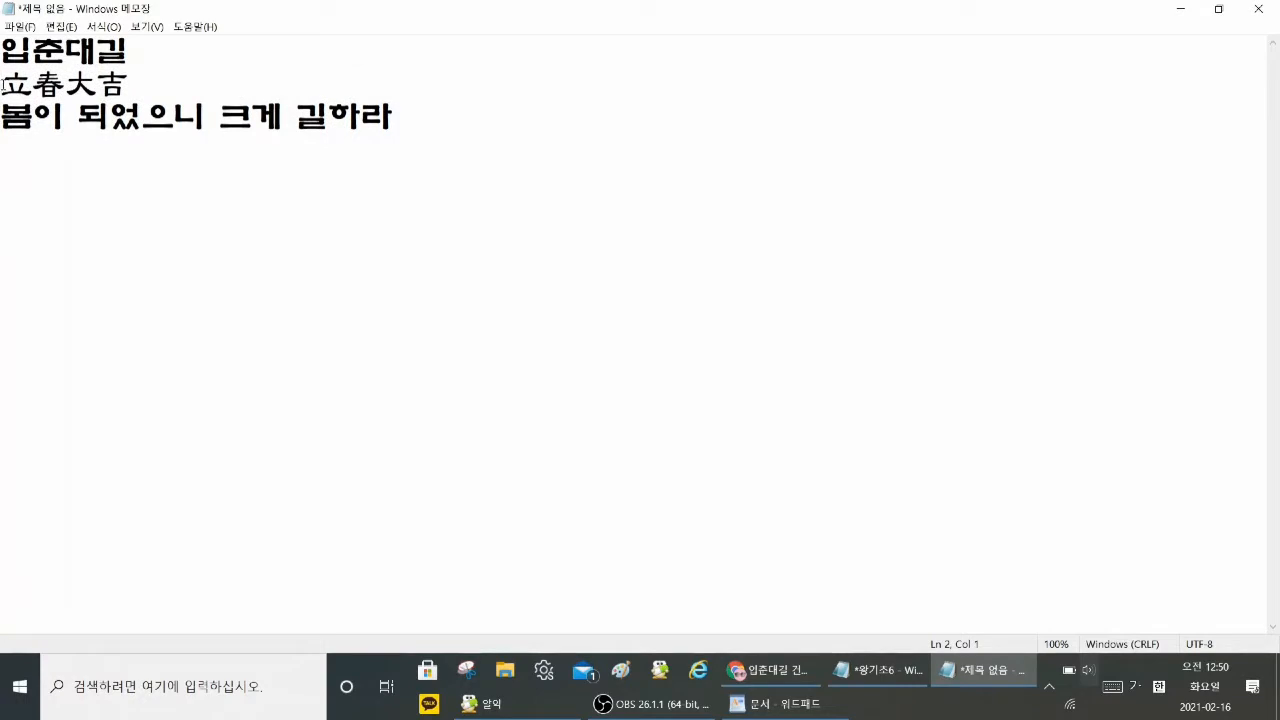
key("BackSpace")
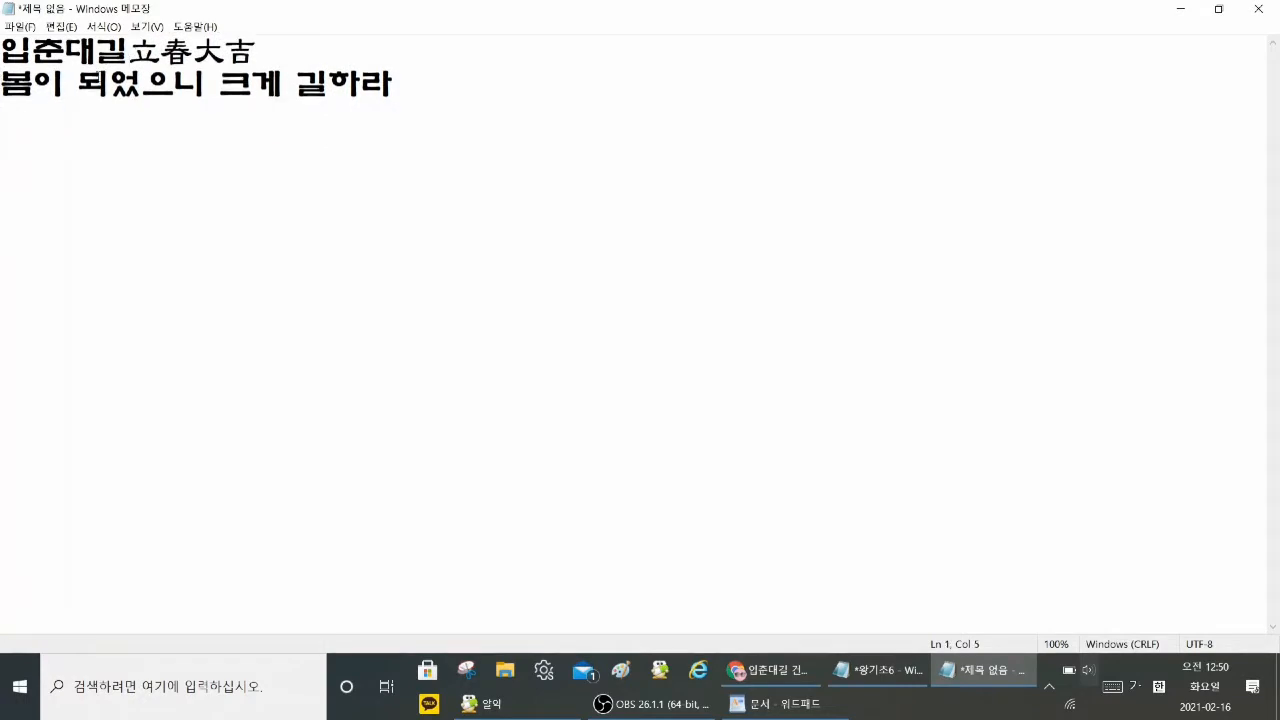
type("(")
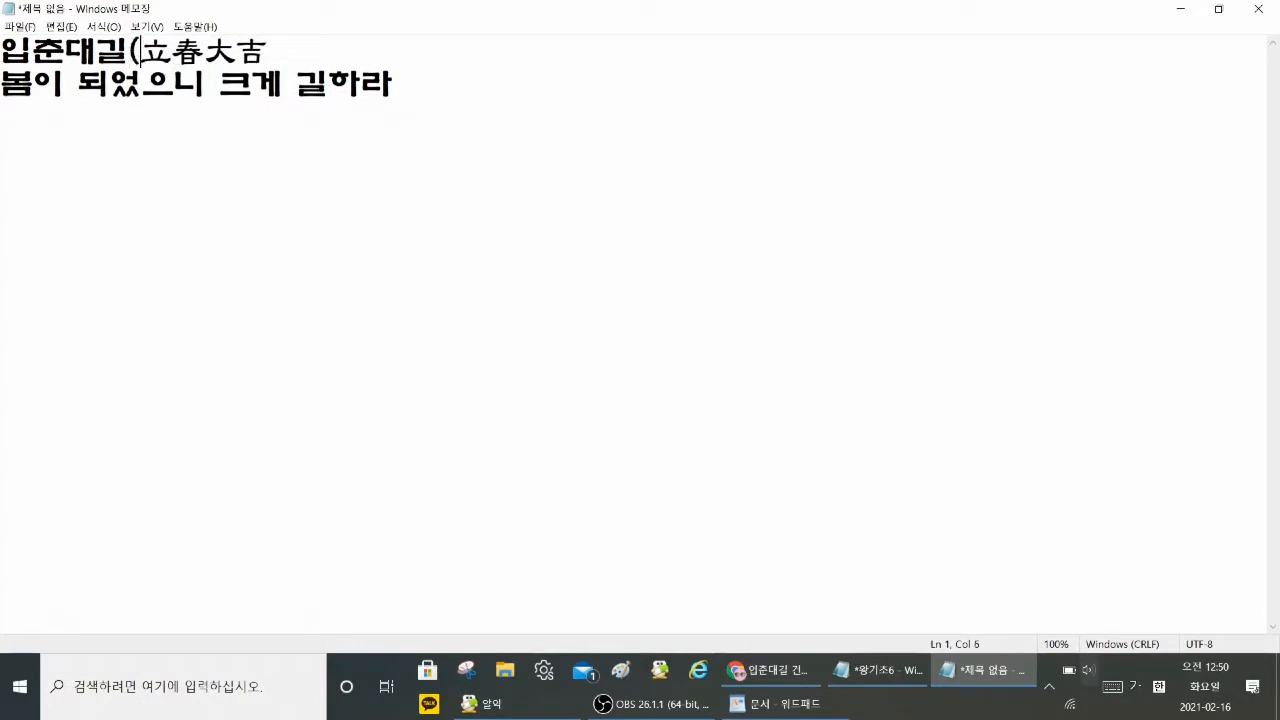
left_click(272, 50)
type(")")
Step: Set the Notepad font size to 48, keeping the bold 휴먼옛체 font
left_click_drag(2, 50, 395, 87)
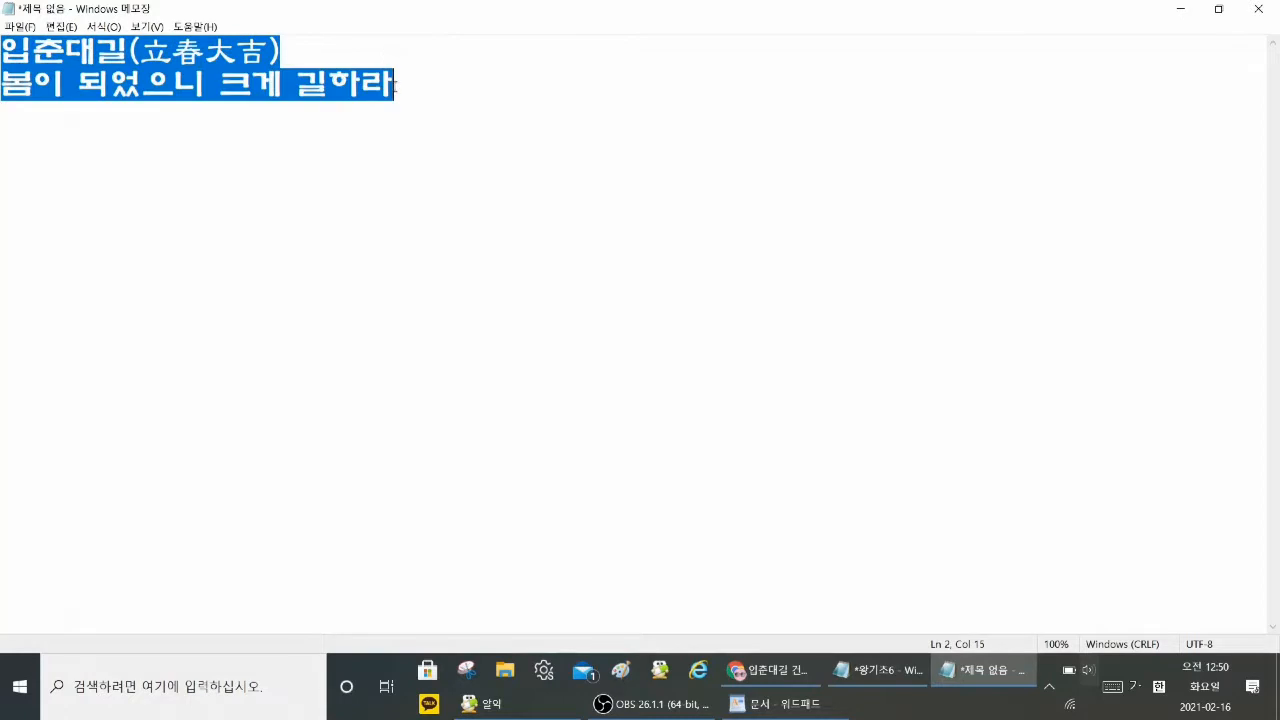
left_click(450, 91)
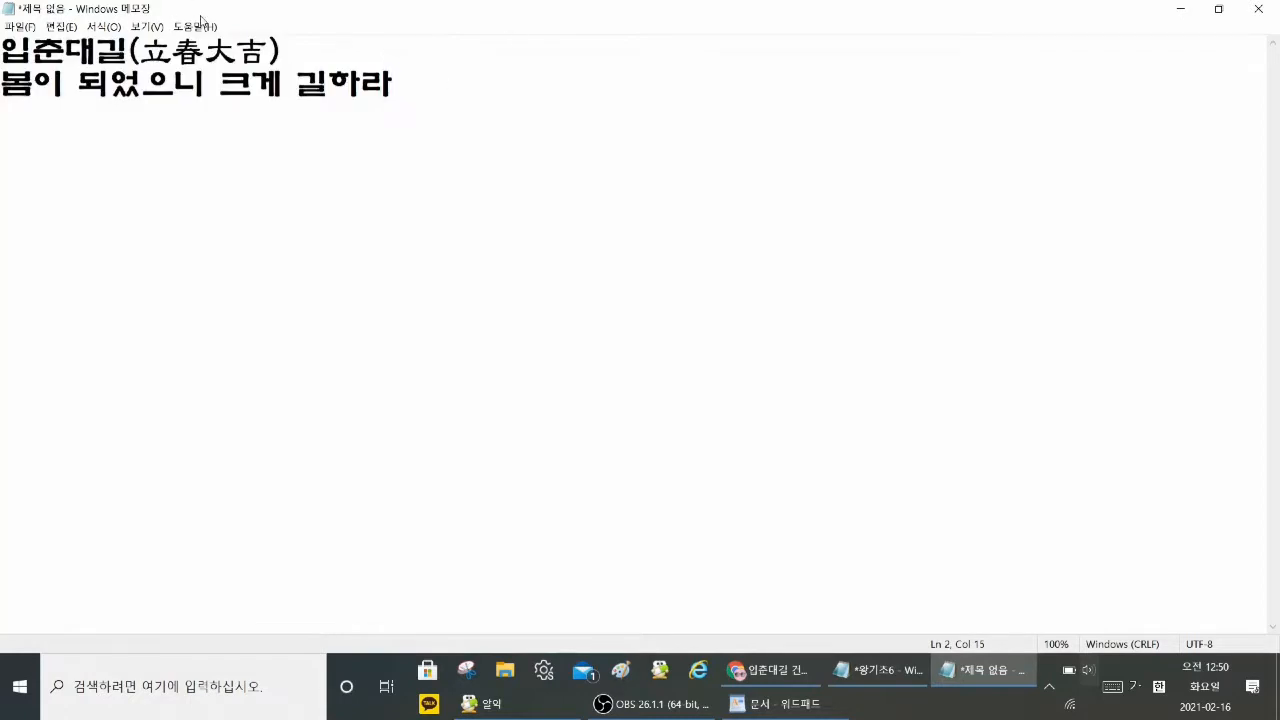
left_click(110, 28)
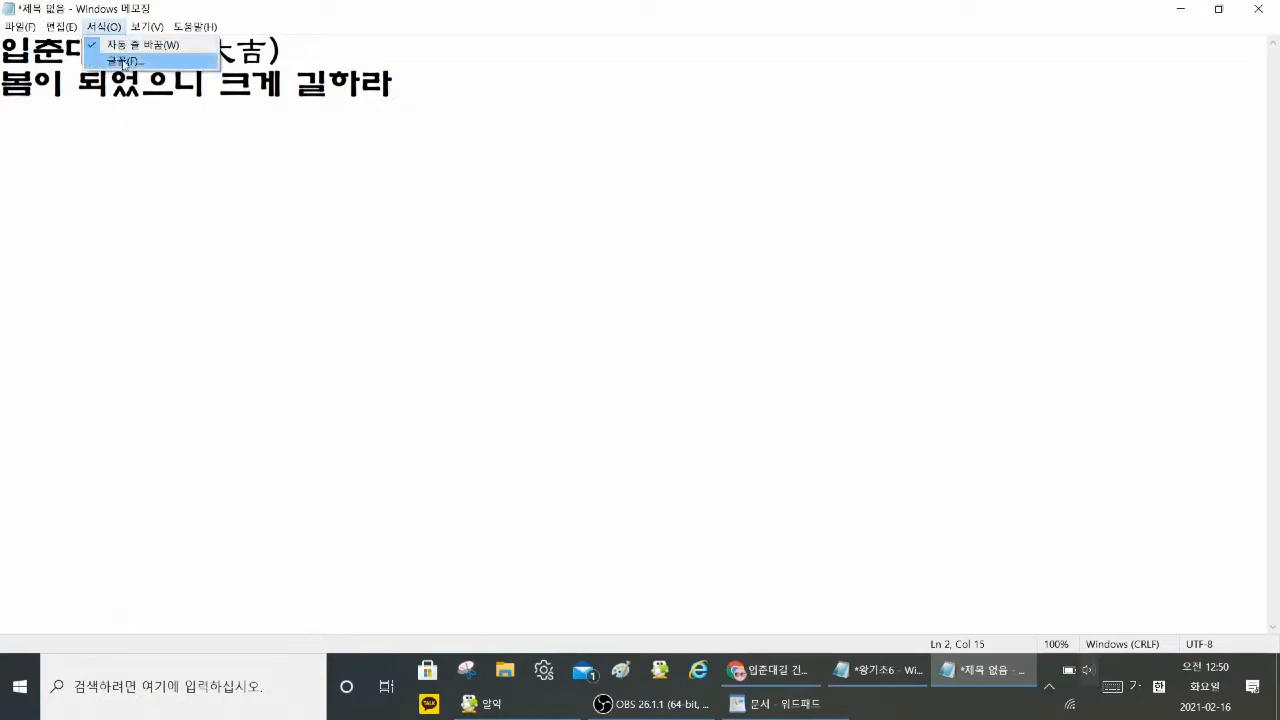
left_click(128, 61)
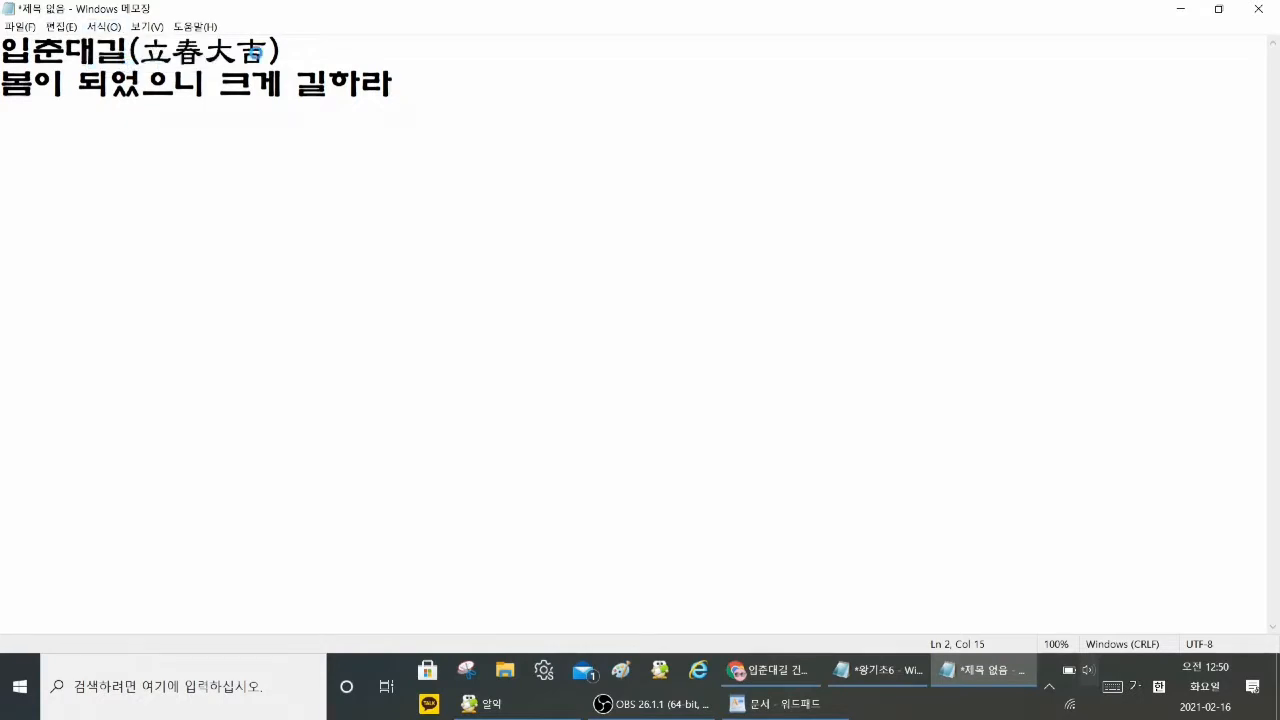
left_click_drag(312, 146, 748, 56)
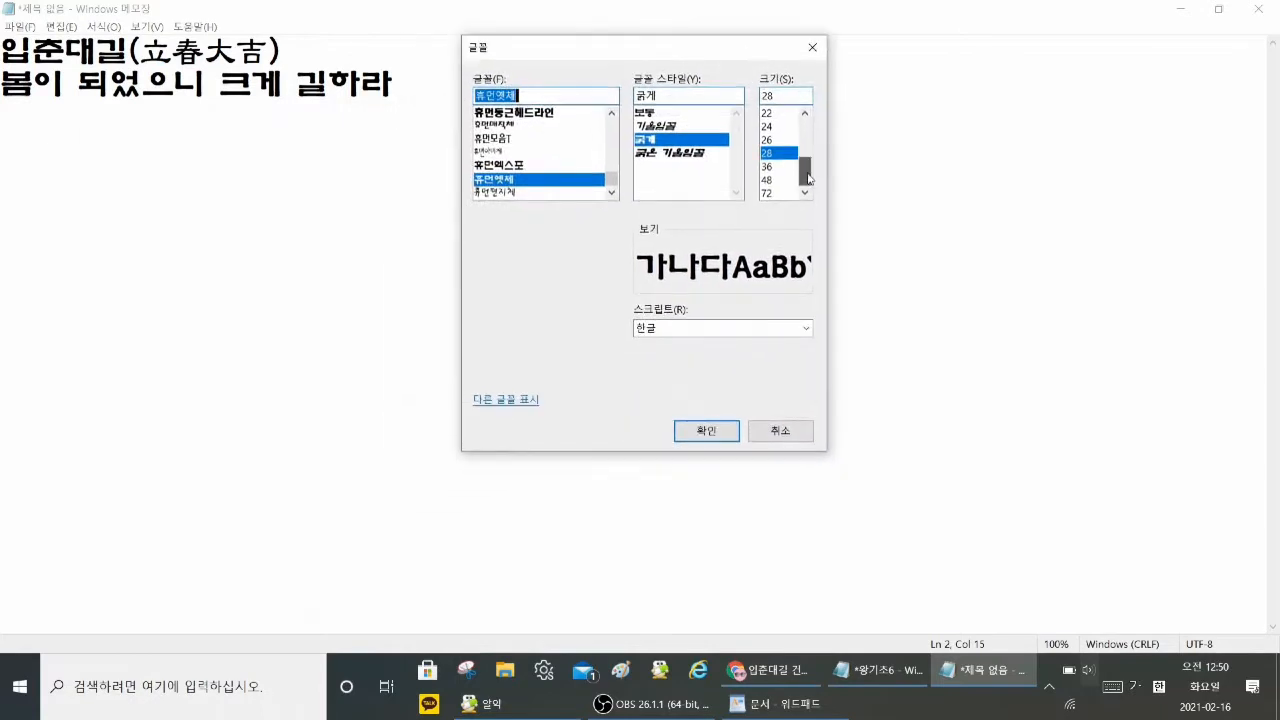
left_click(768, 180)
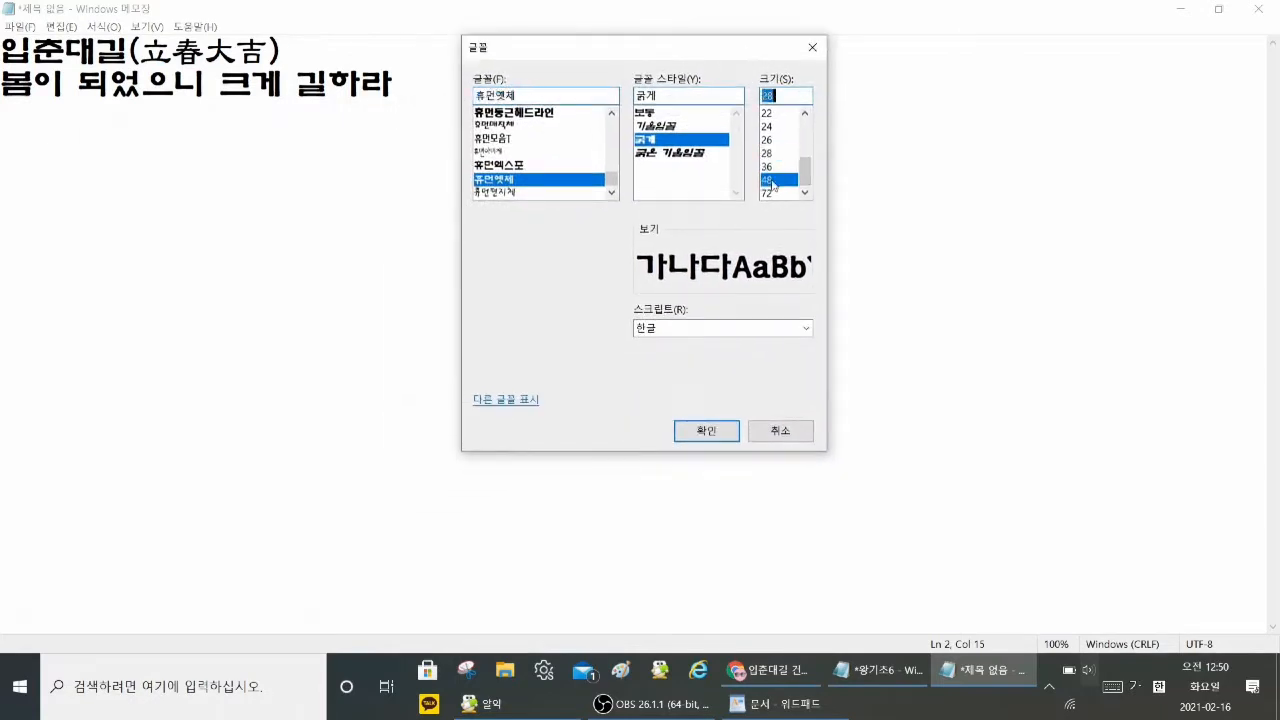
left_click(721, 433)
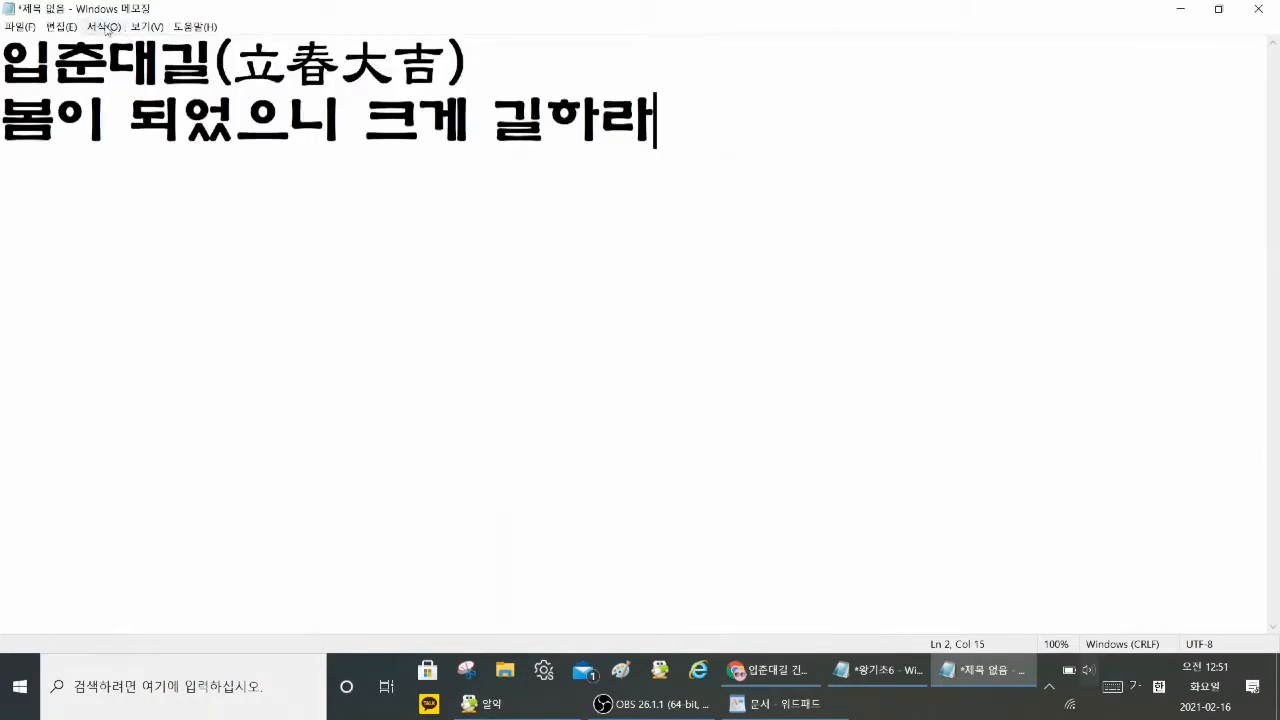
Step: Change the font of the Notepad text to 휴먼매직체, keeping the bold style and size 48
left_click(104, 27)
left_click(122, 61)
left_click_drag(275, 150, 900, 73)
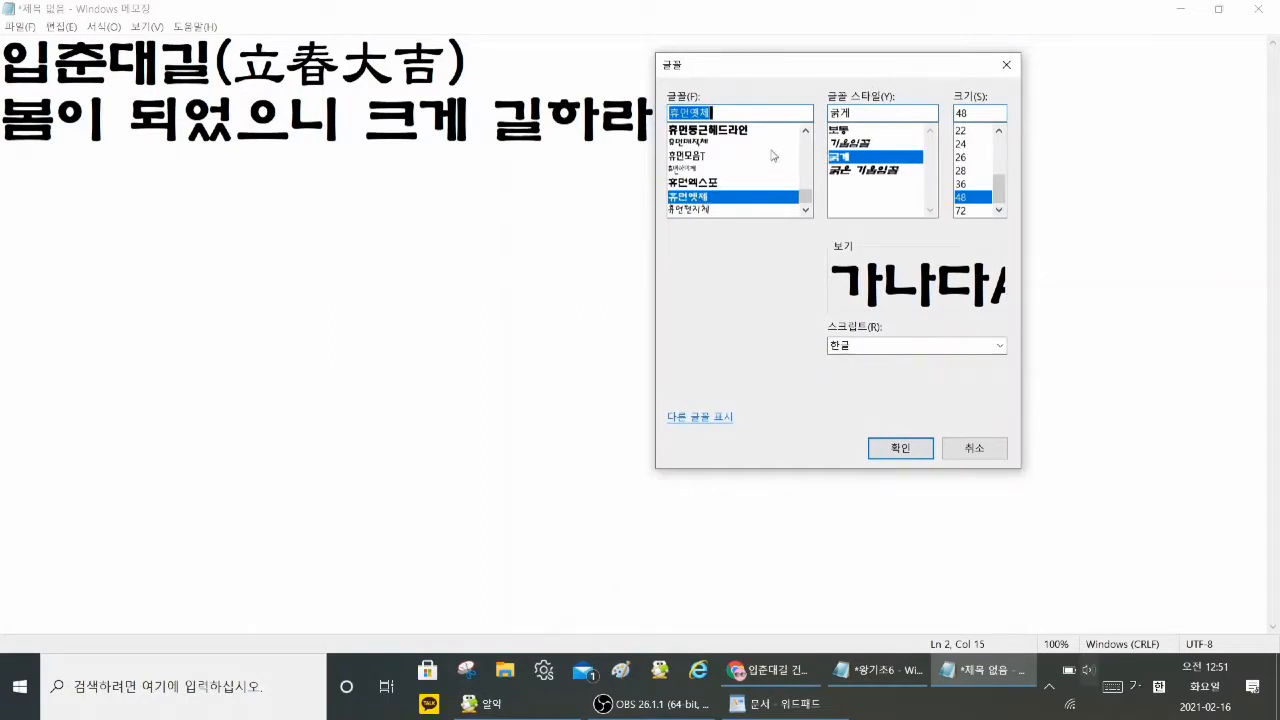
left_click(703, 143)
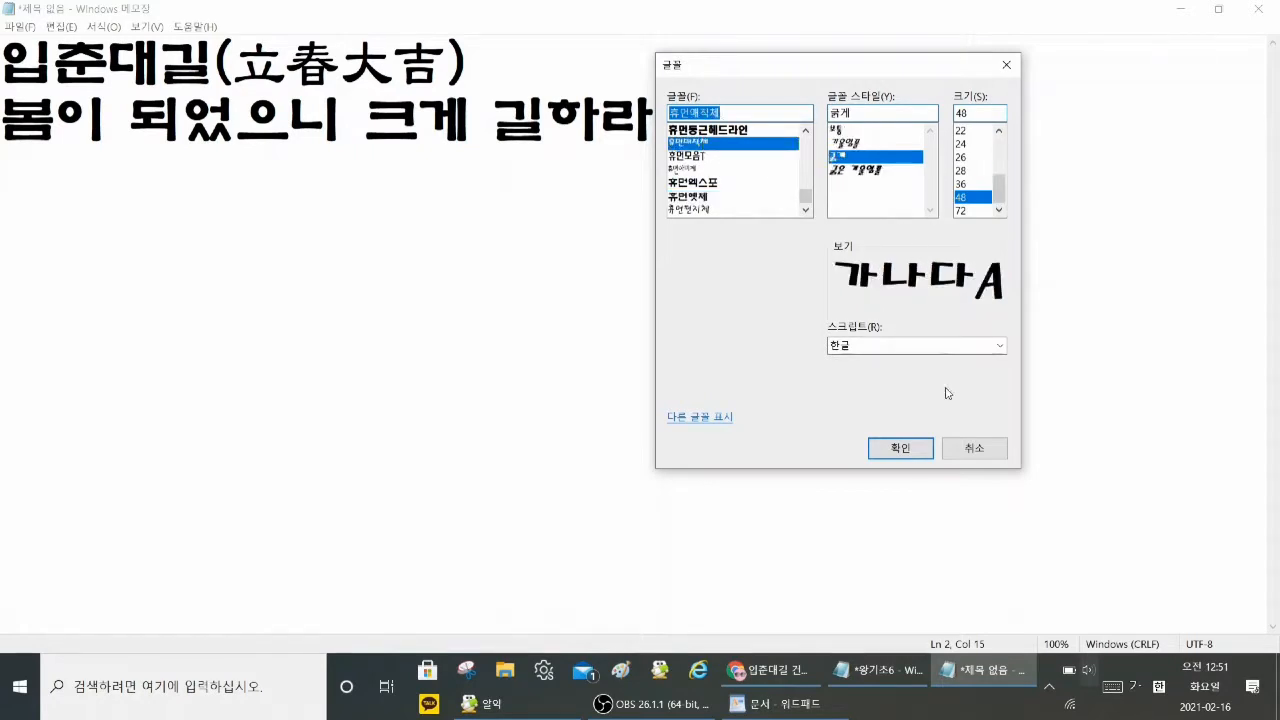
left_click(921, 449)
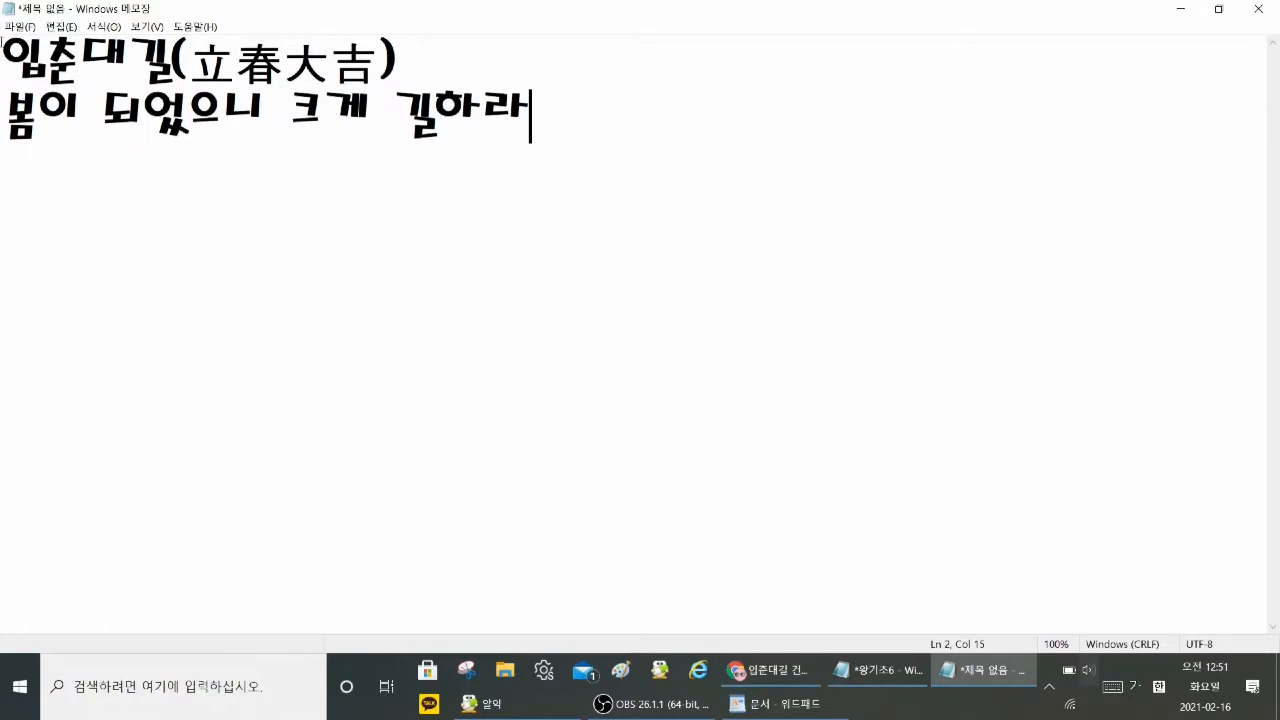
Step: Set the Notepad font to 휴먼옛체 and its size to 72, keeping the bold style
left_click(104, 27)
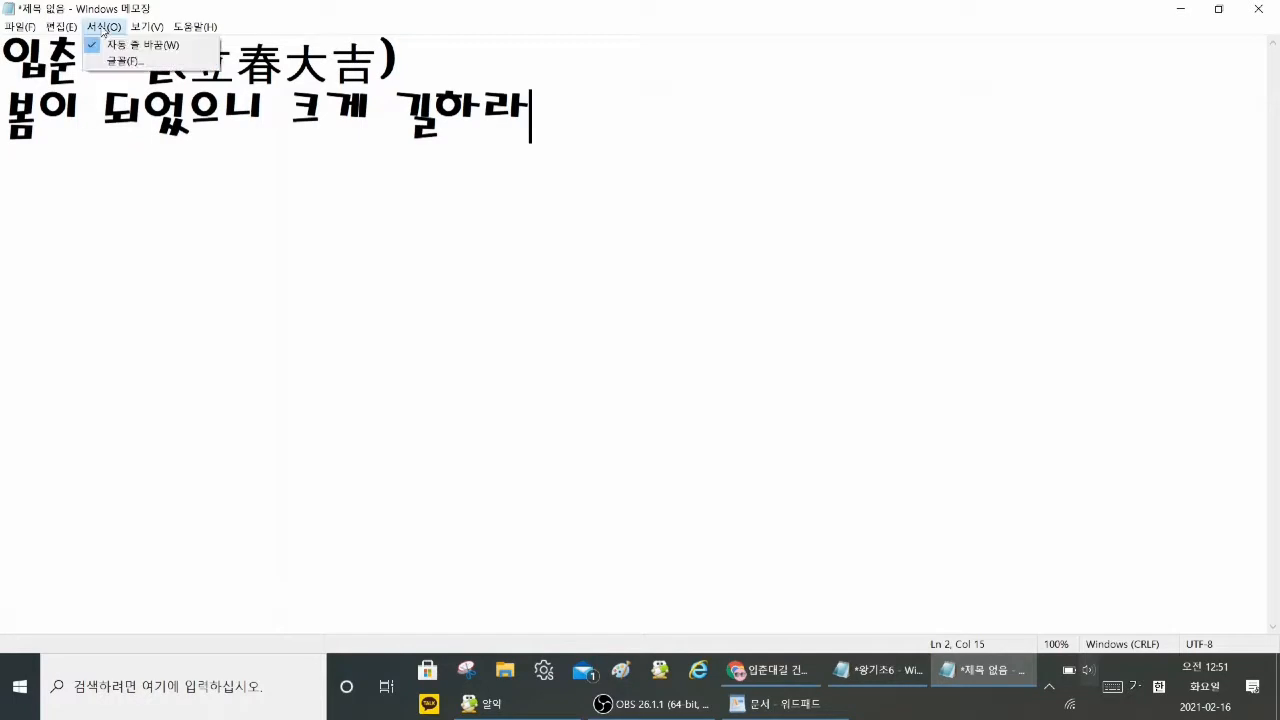
left_click(126, 62)
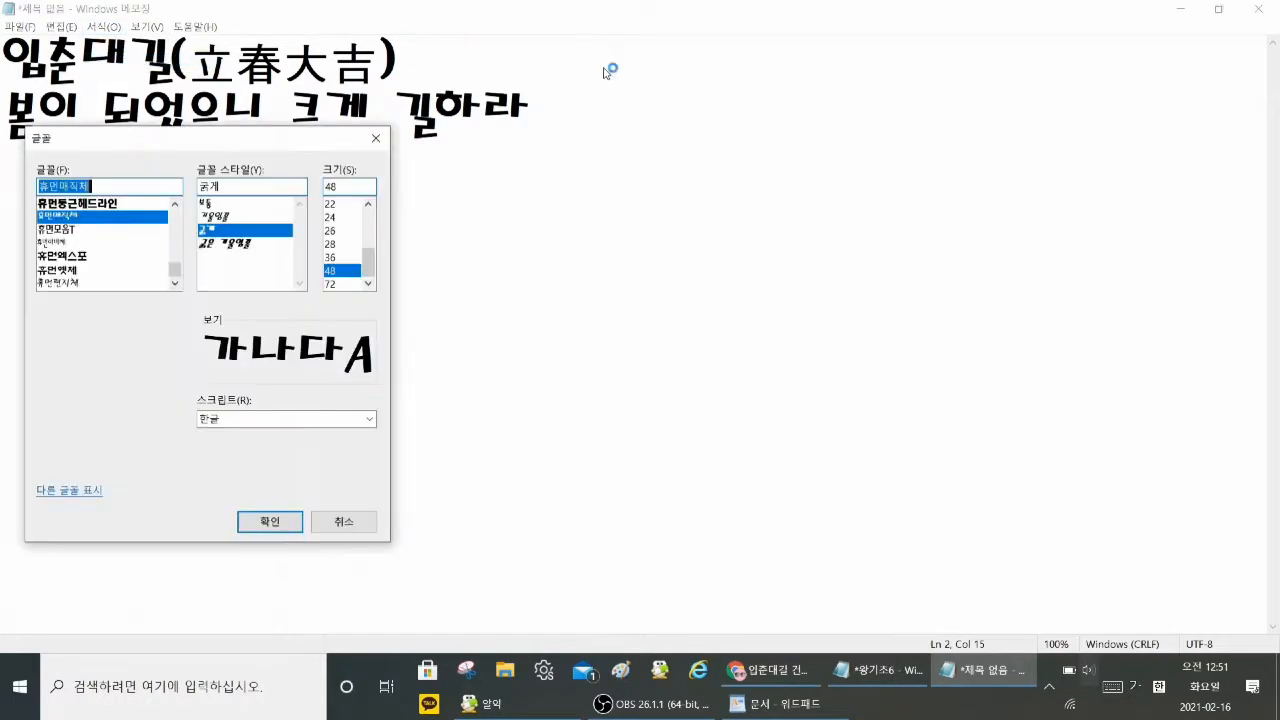
left_click_drag(298, 142, 780, 61)
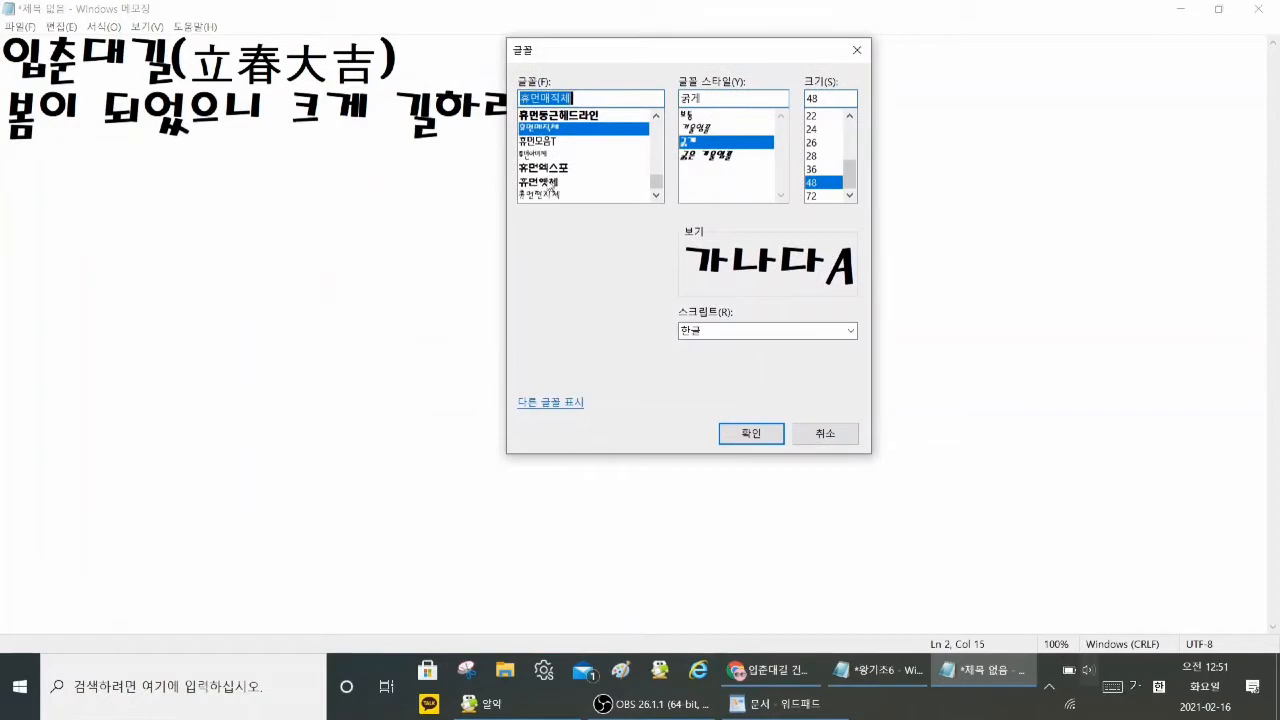
left_click(550, 183)
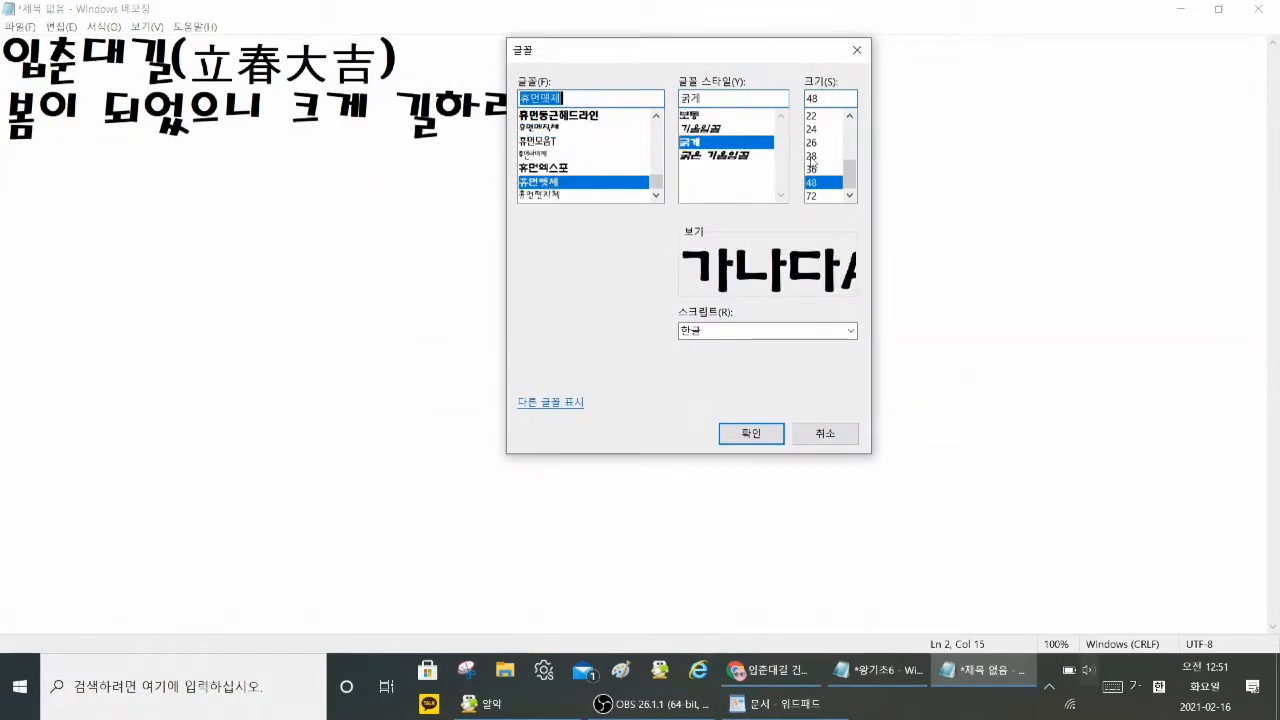
left_click(819, 196)
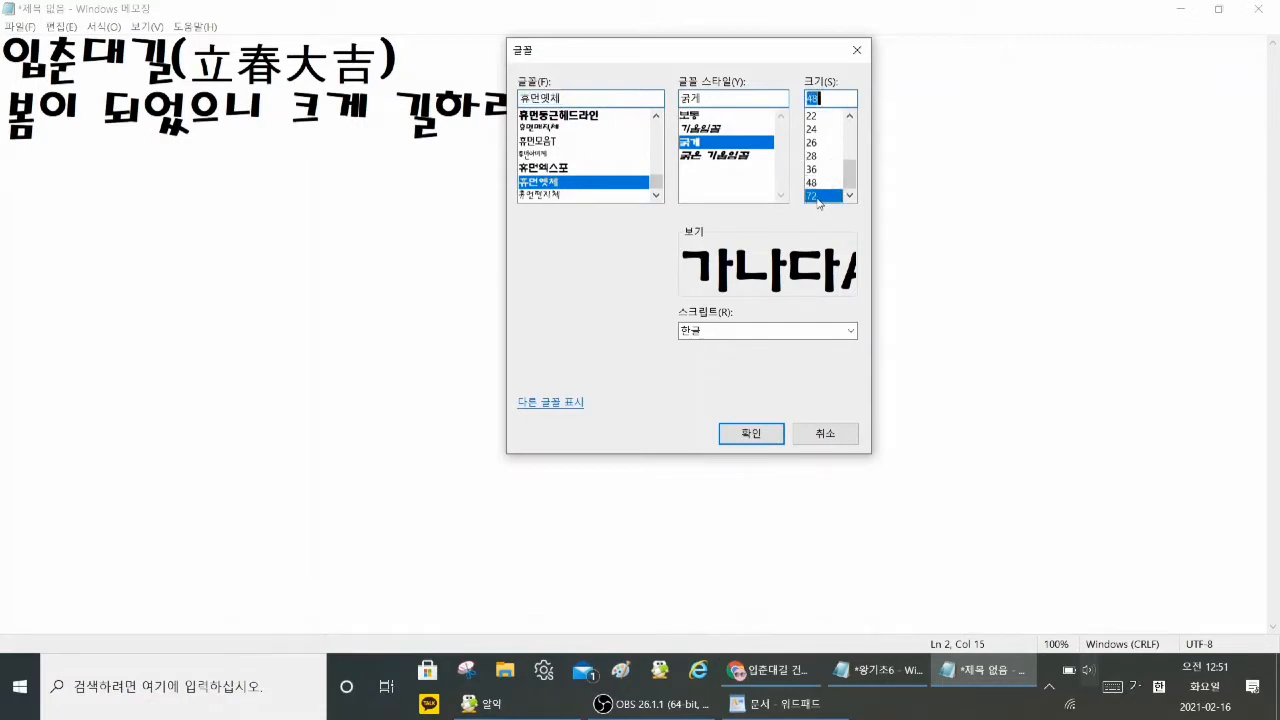
left_click(752, 434)
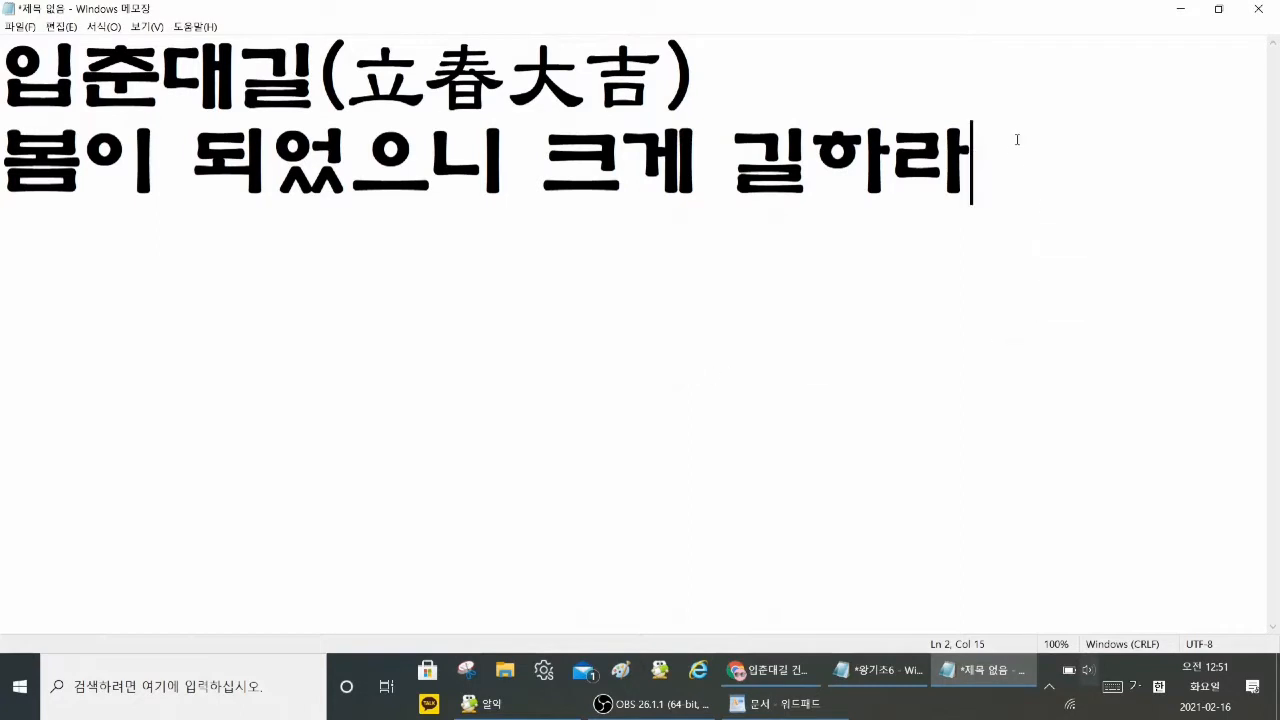
Step: Write 건양다경 on a new third line of the Notepad document
key("Return")
type("건")
type("양다")
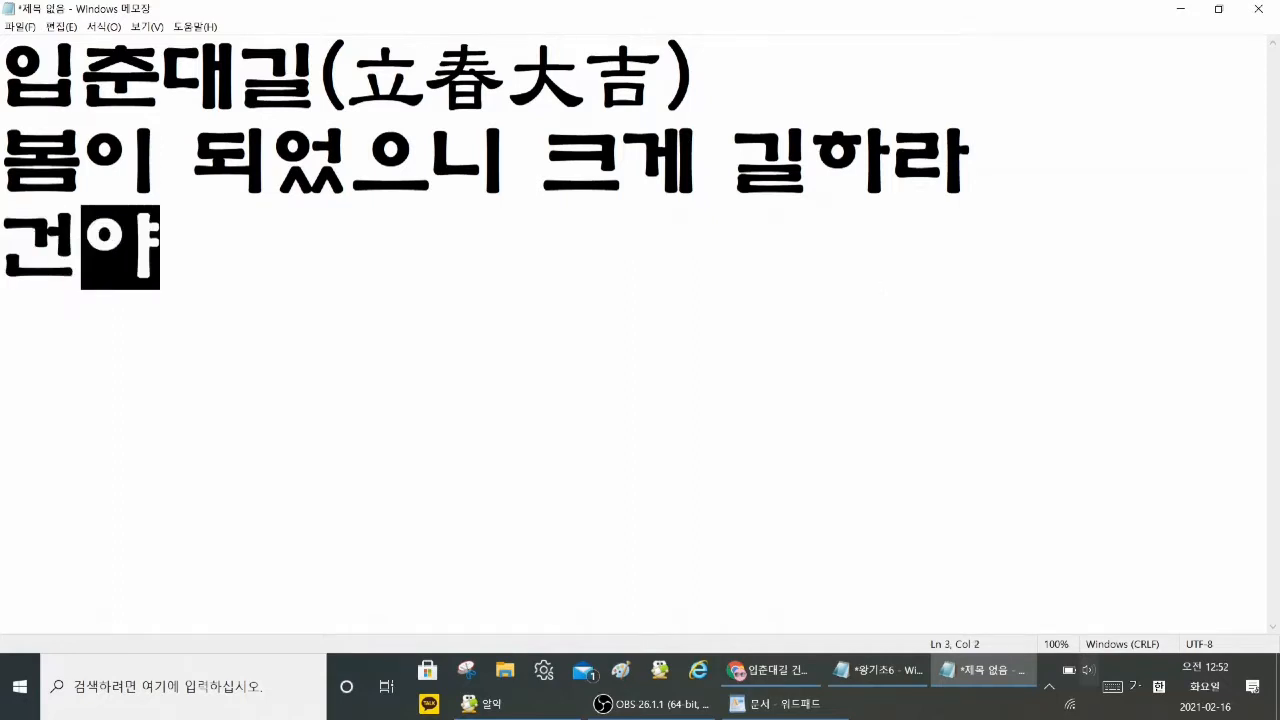
type("경(建陽多慶")
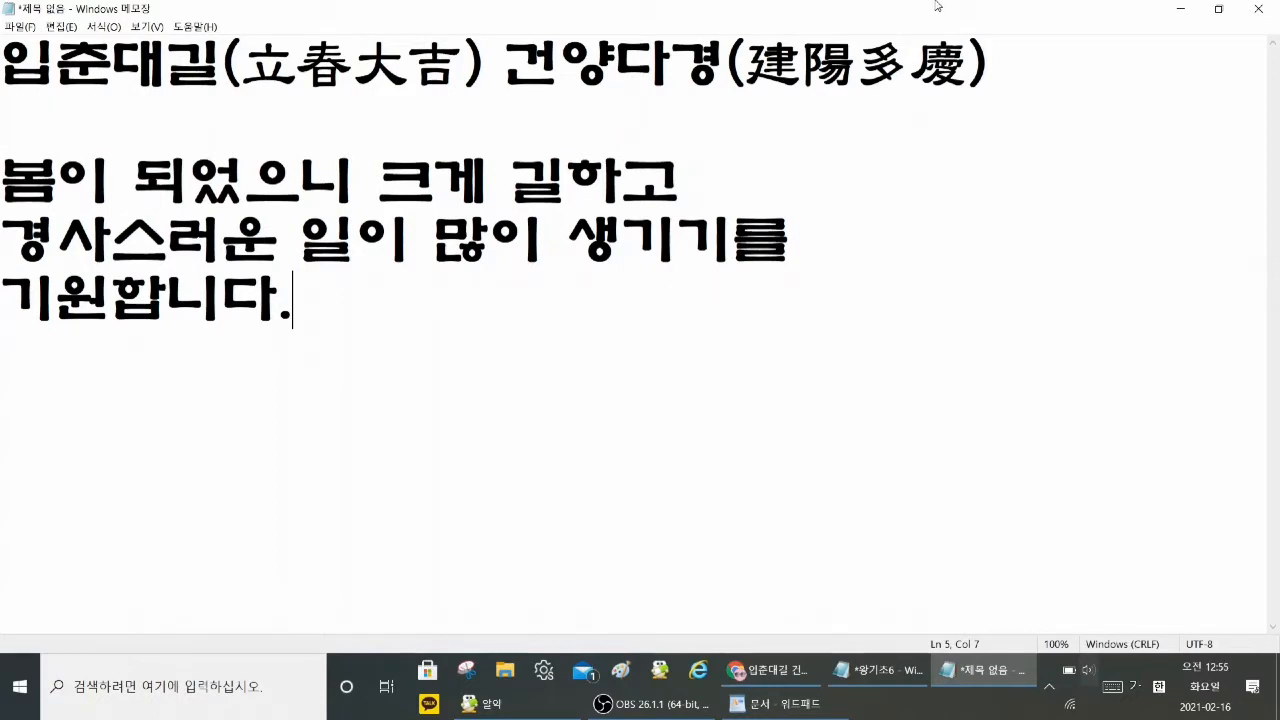
Step: Restore the maximized Notepad window, move it to the desktop's upper-left corner, and enlarge it down to the taskbar
left_click(1218, 8)
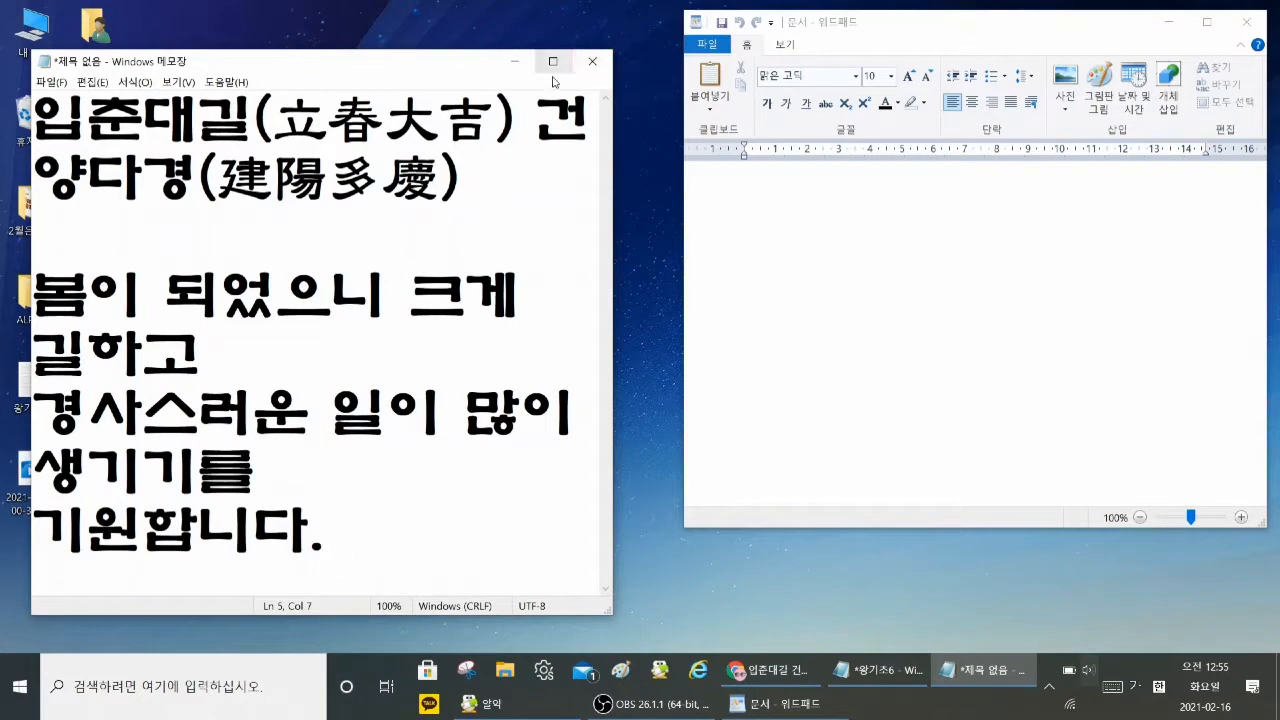
left_click(808, 231)
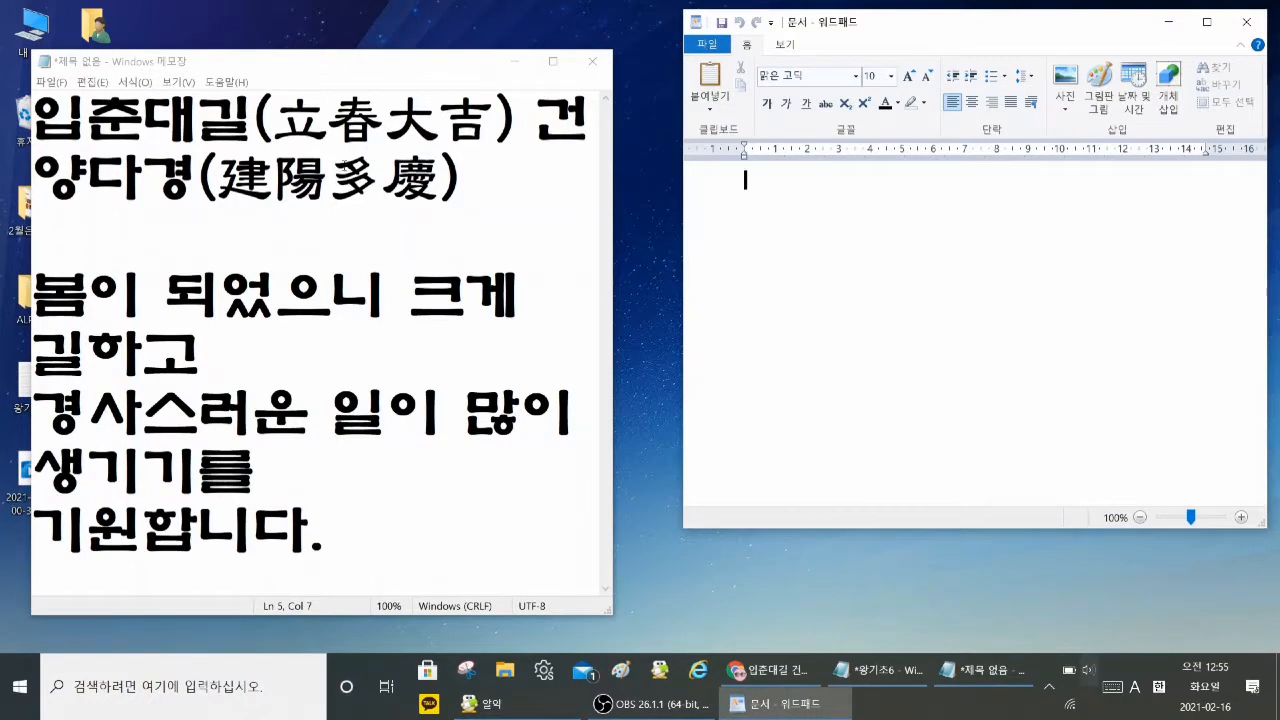
left_click_drag(366, 66, 343, 26)
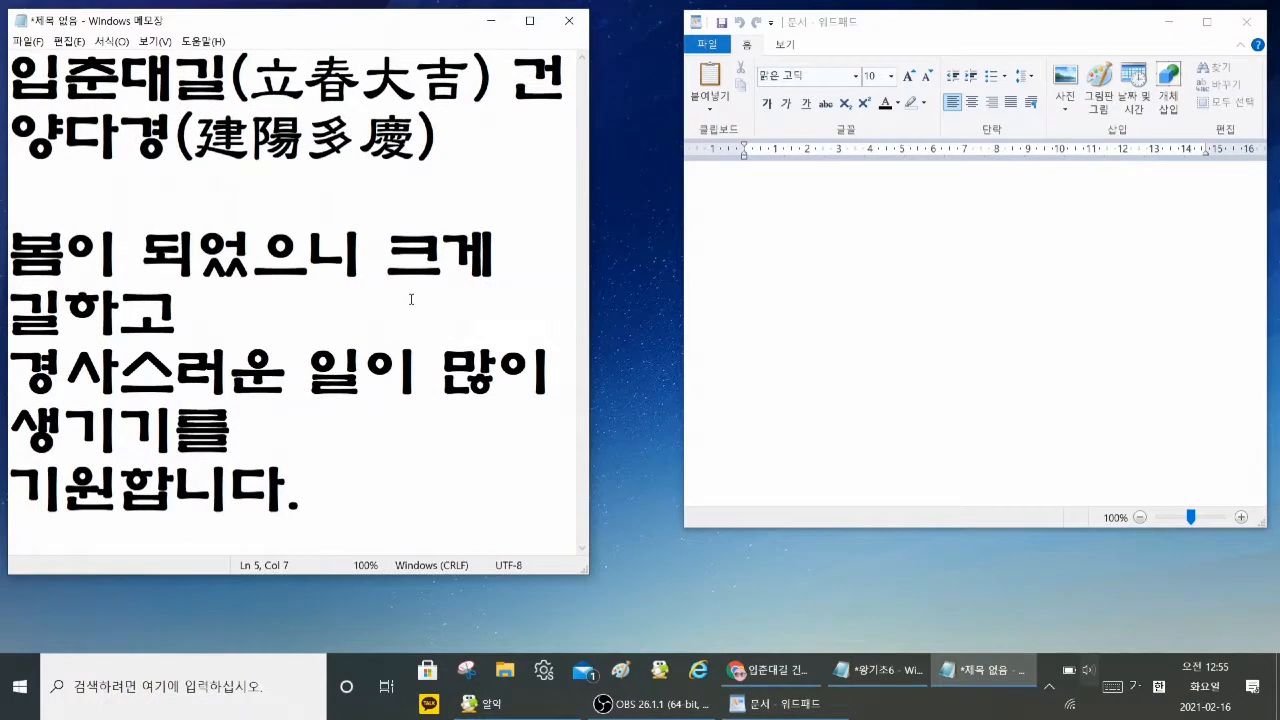
left_click_drag(586, 572, 734, 650)
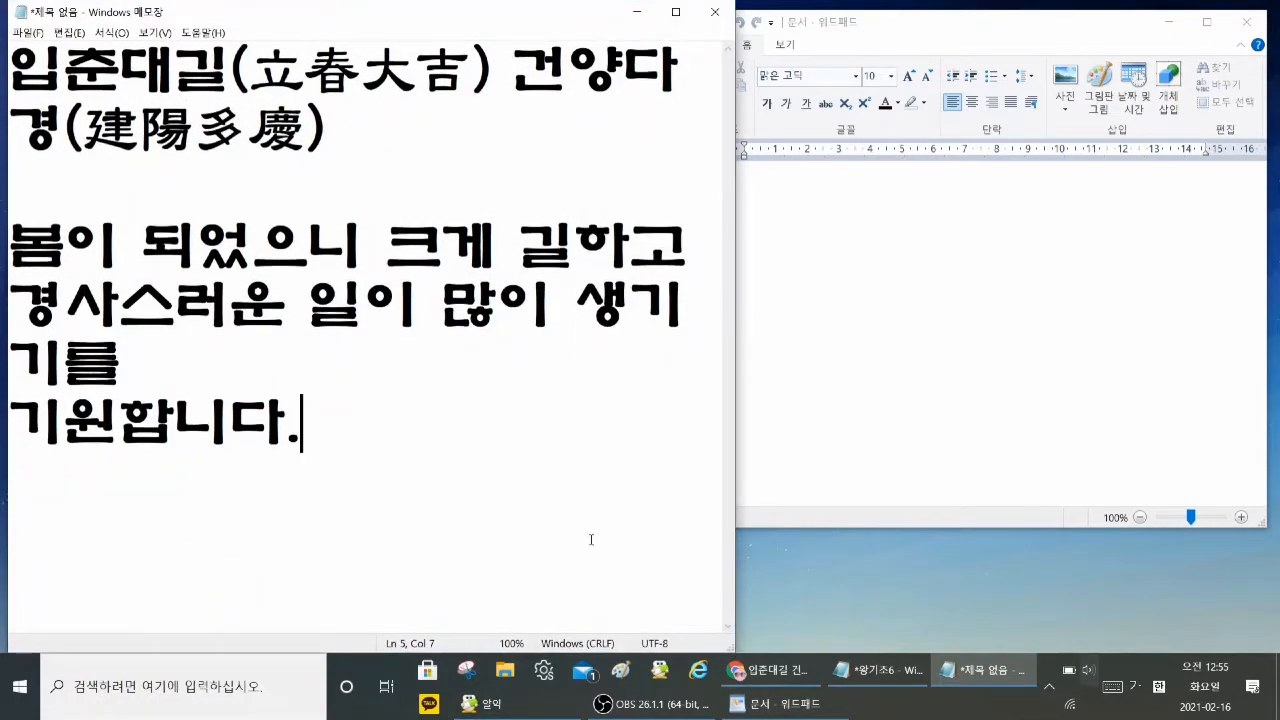
Step: Copy all the Notepad text and paste it into the empty WordPad document, after moving the WordPad window over and enlarging it
key("ctrl+a")
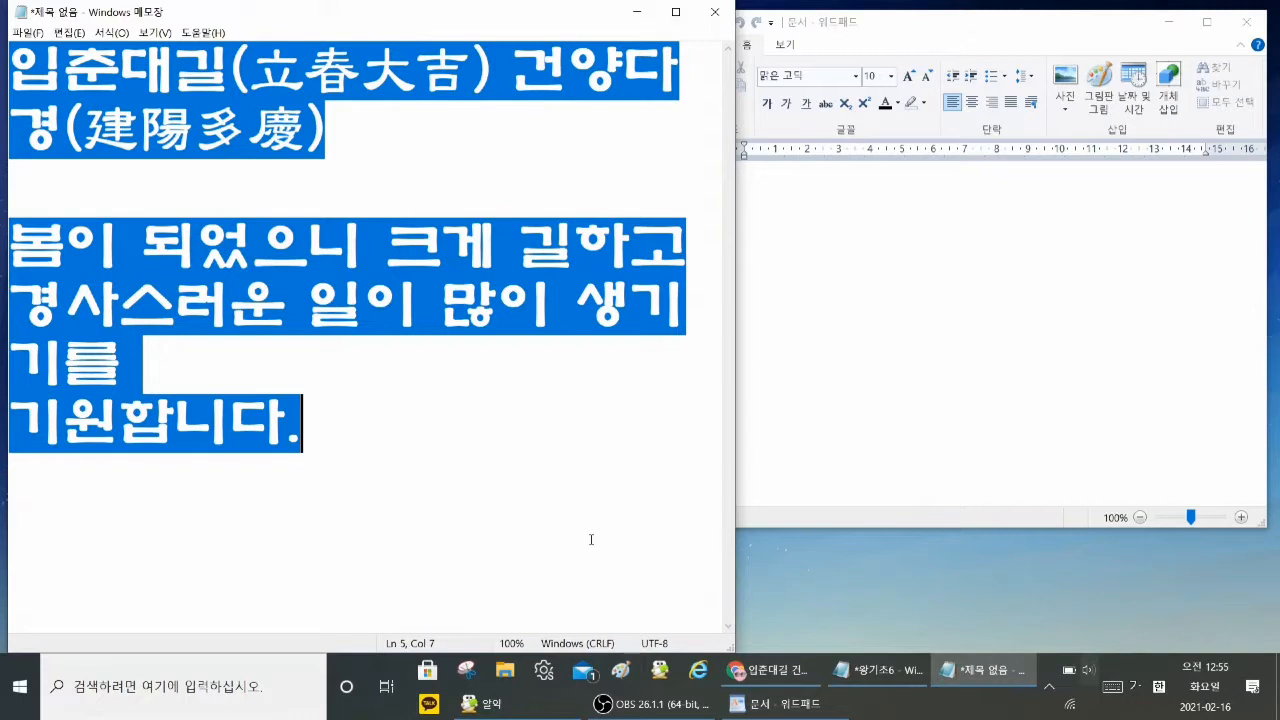
key("ctrl+c")
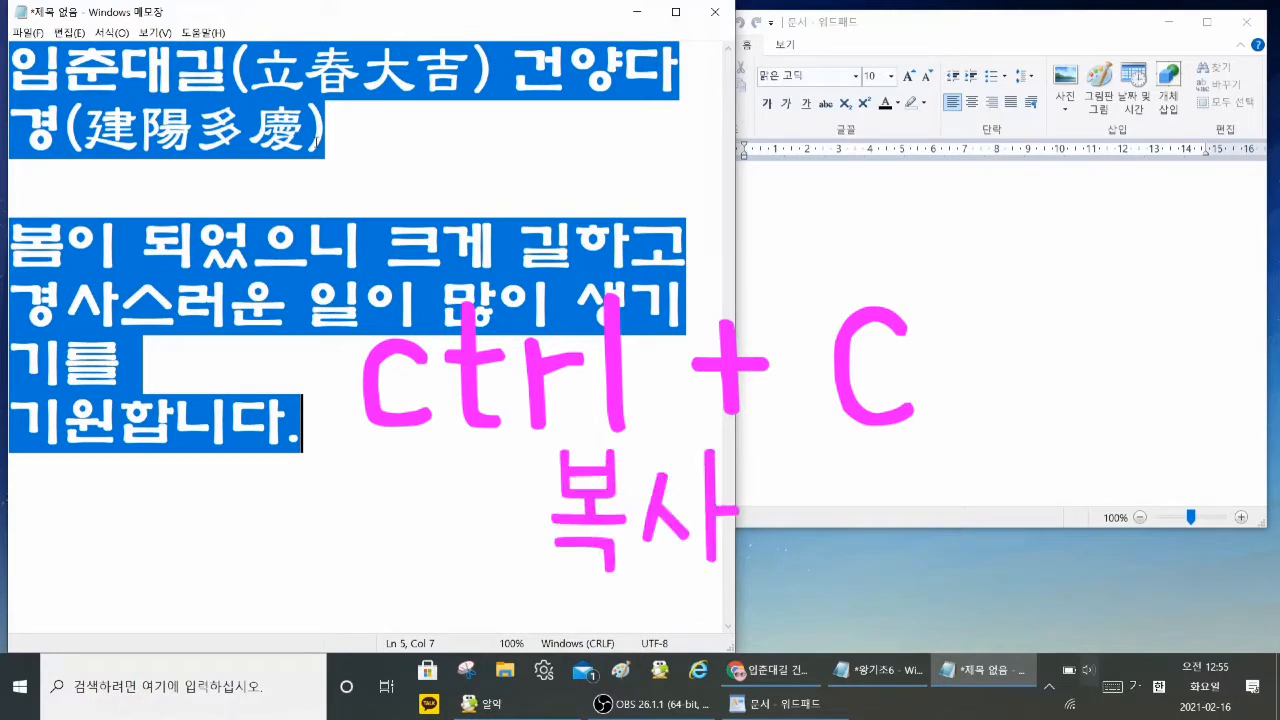
left_click(890, 249)
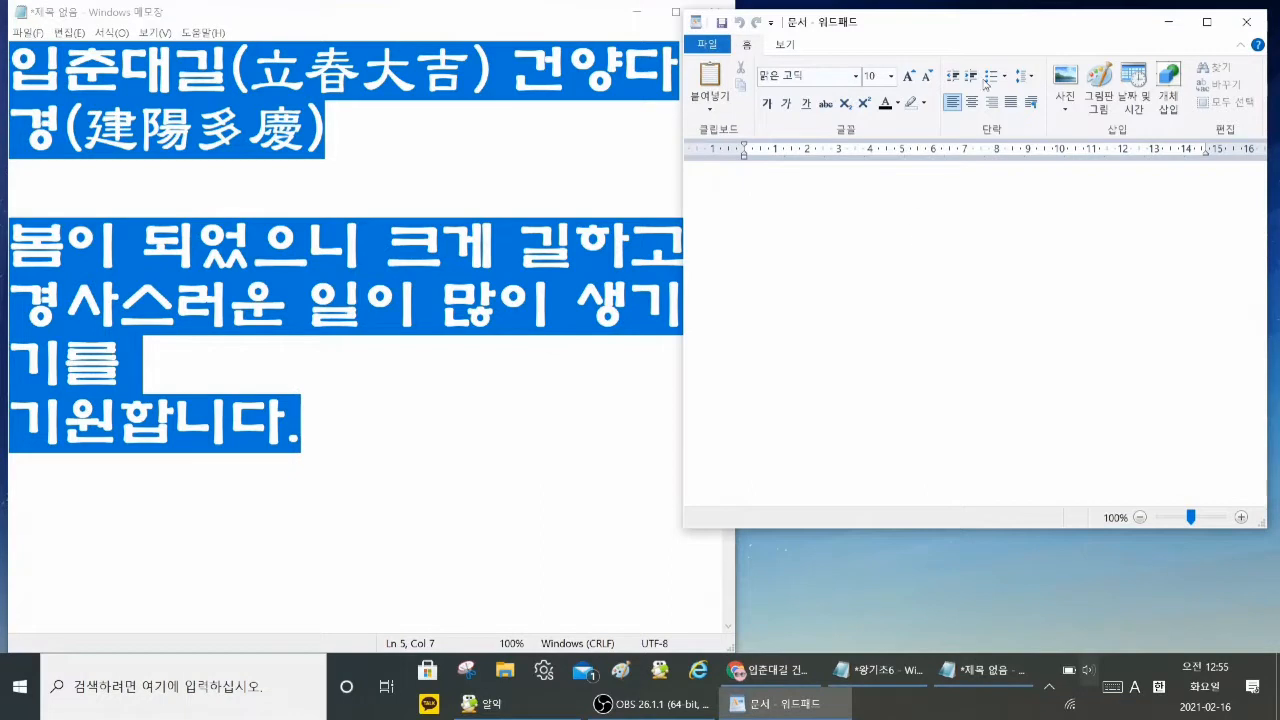
left_click_drag(946, 28, 747, 25)
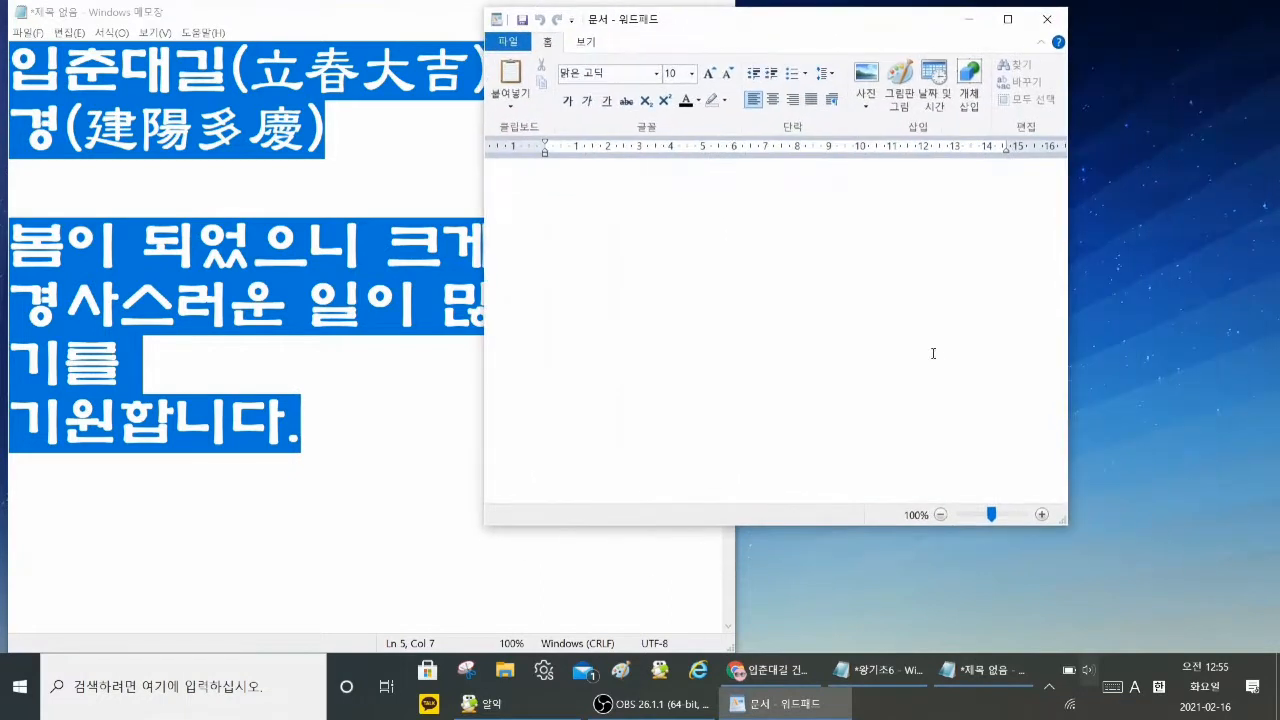
left_click_drag(1073, 532, 1259, 656)
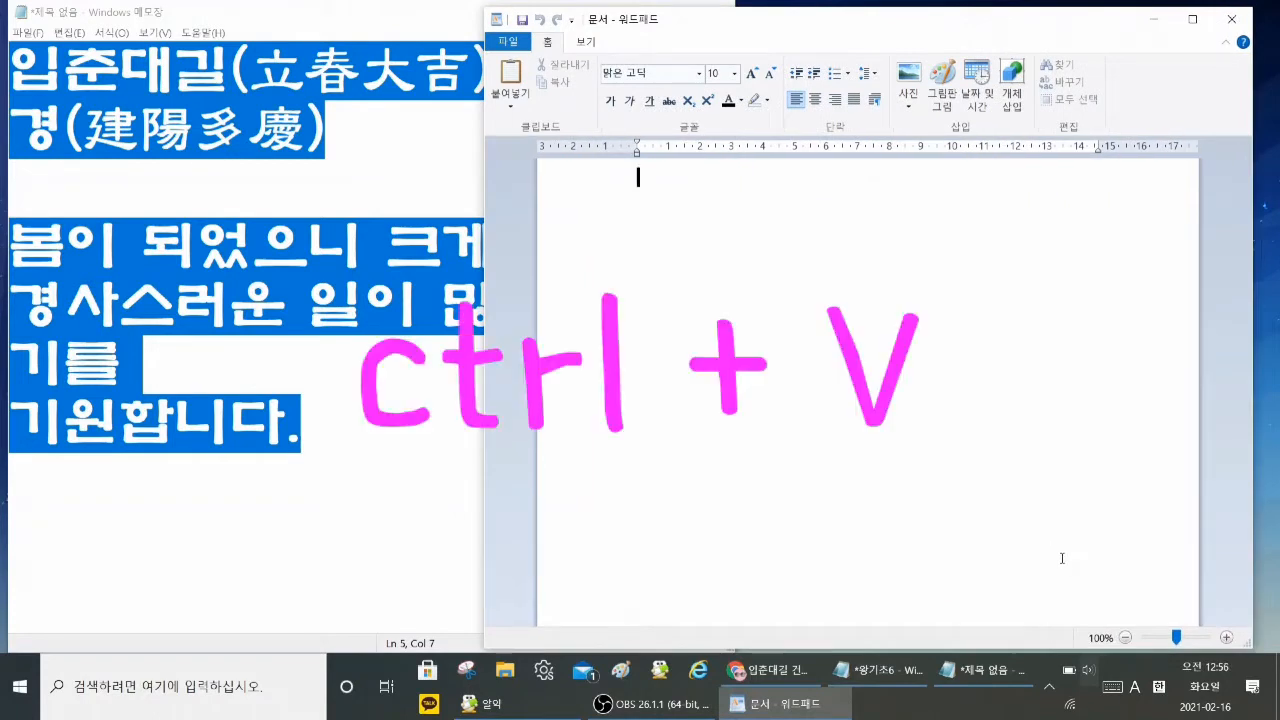
key("ctrl+v")
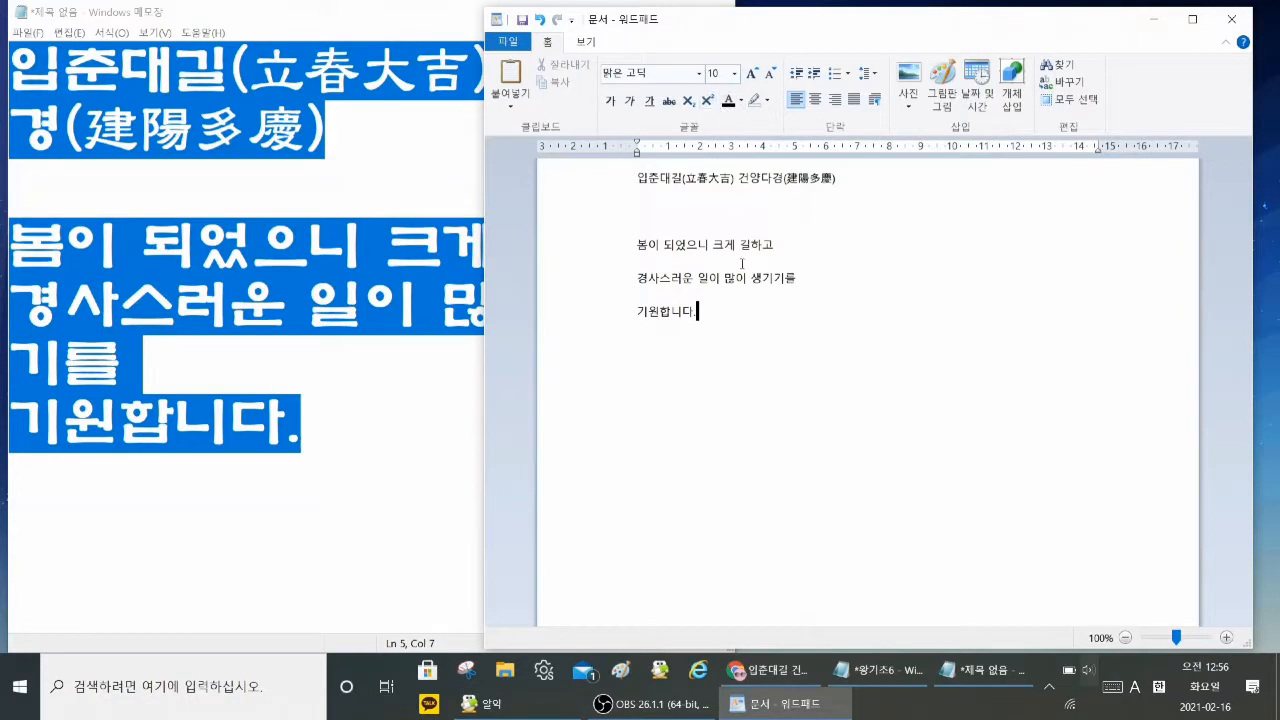
Step: Try to change the pasted WordPad text to the 휴먼옛체 font without selecting any text
left_click(699, 73)
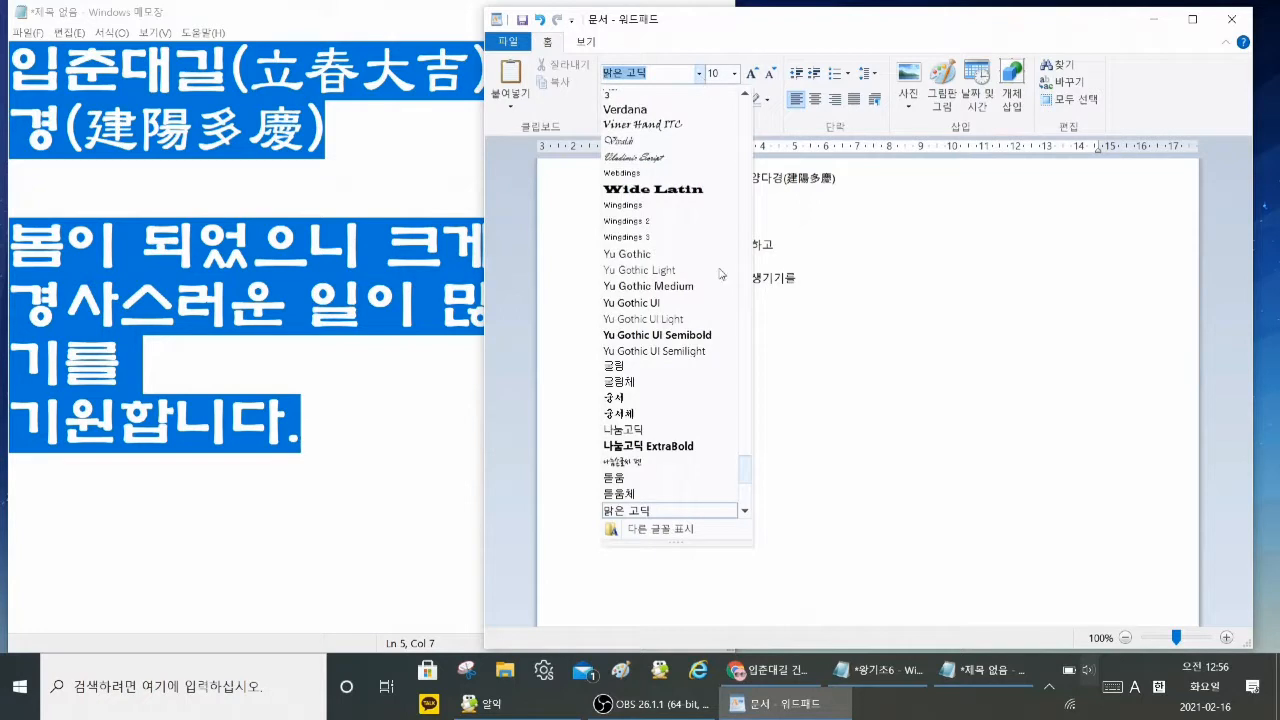
left_click_drag(750, 465, 749, 506)
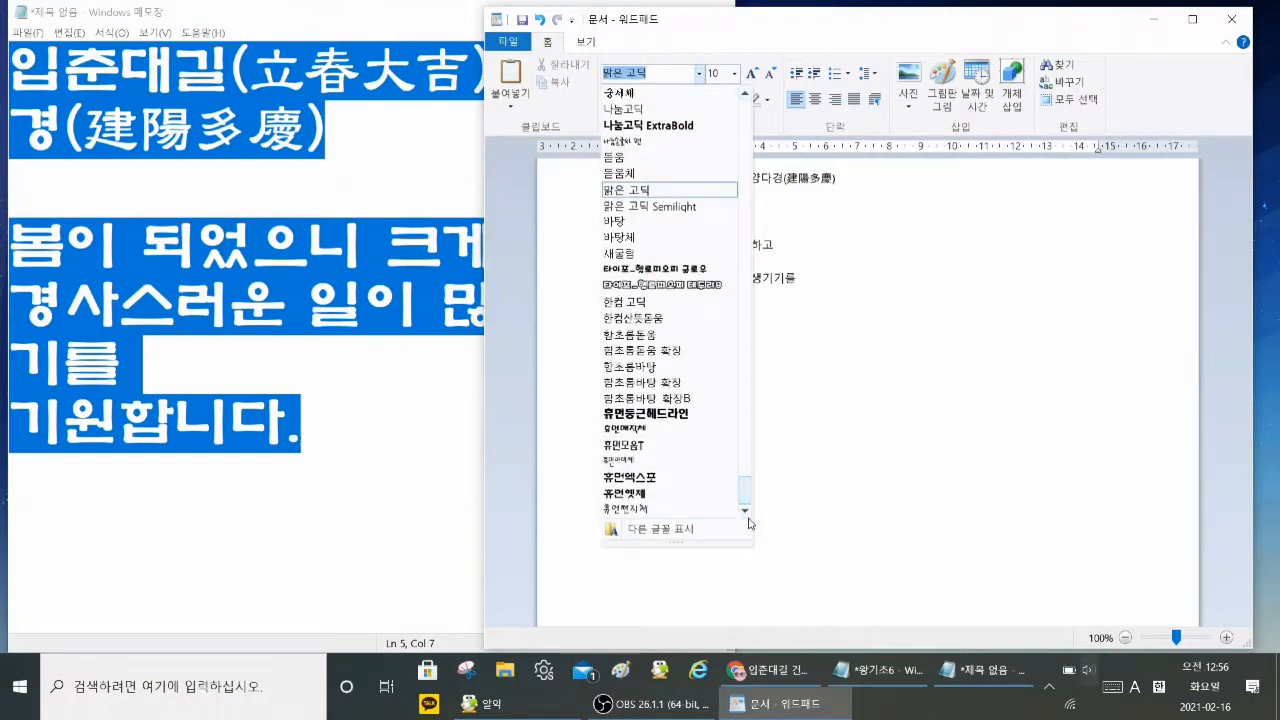
left_click(651, 494)
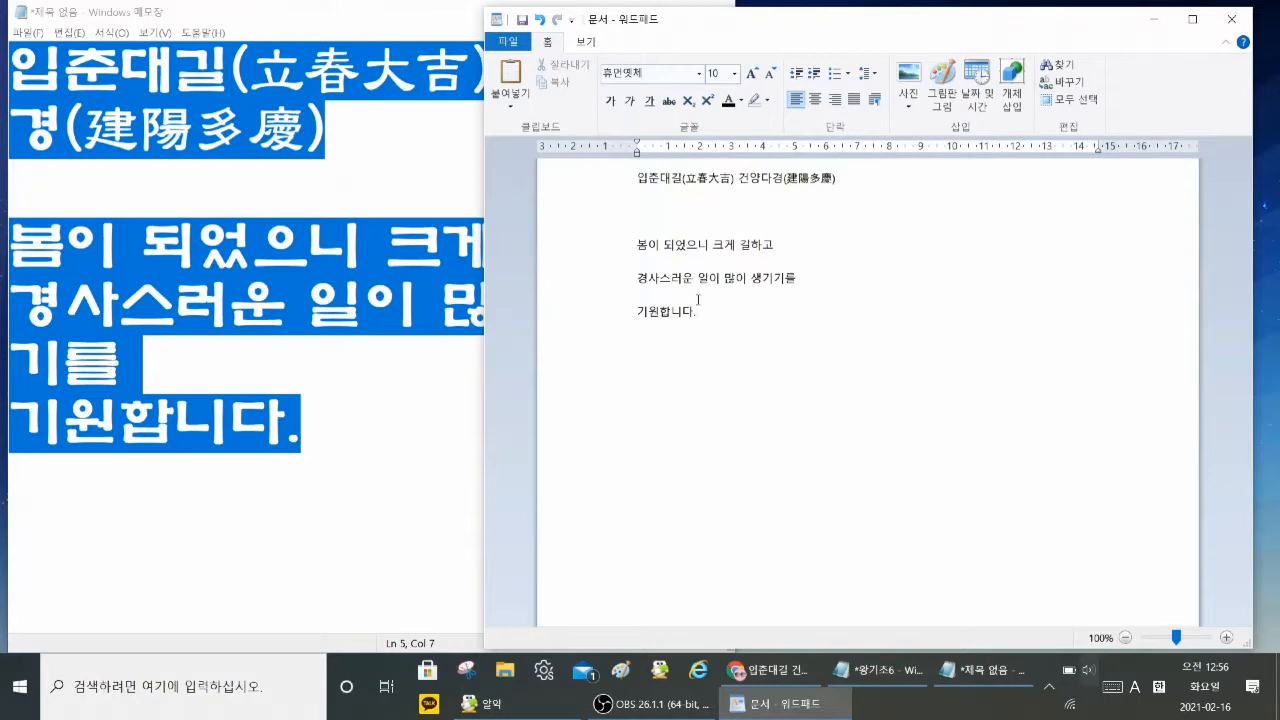
left_click(700, 76)
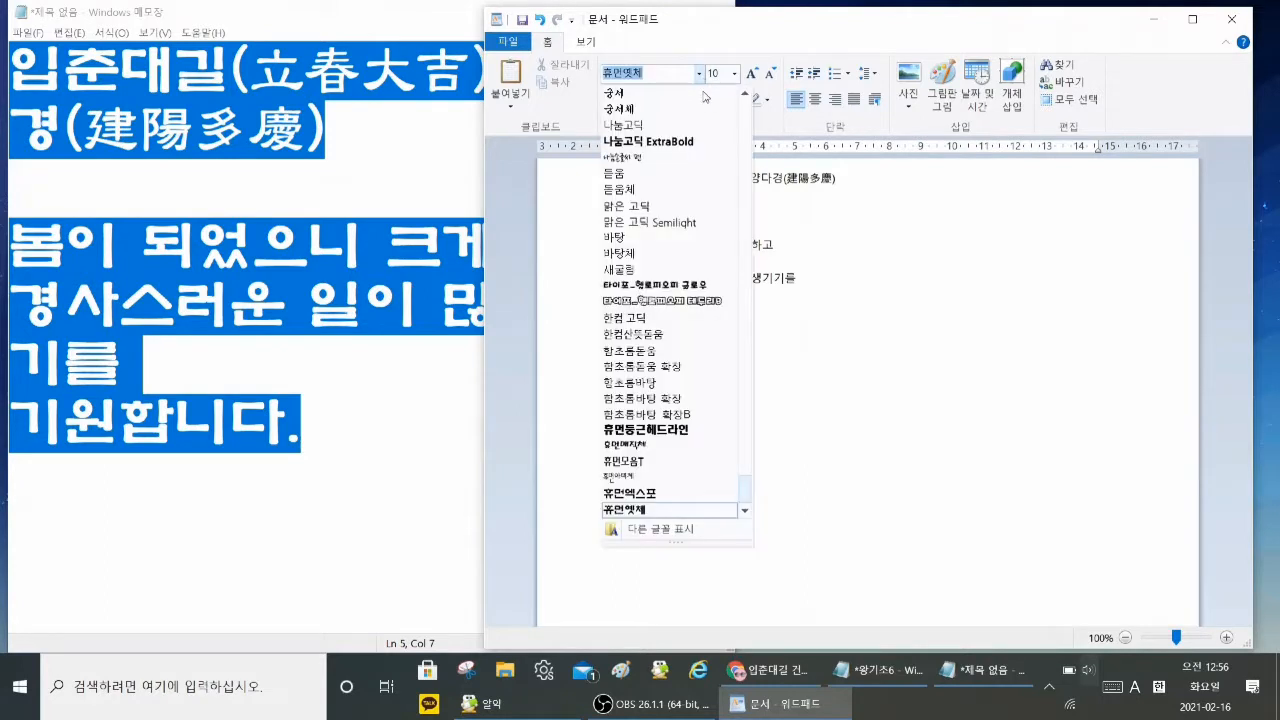
left_click(650, 207)
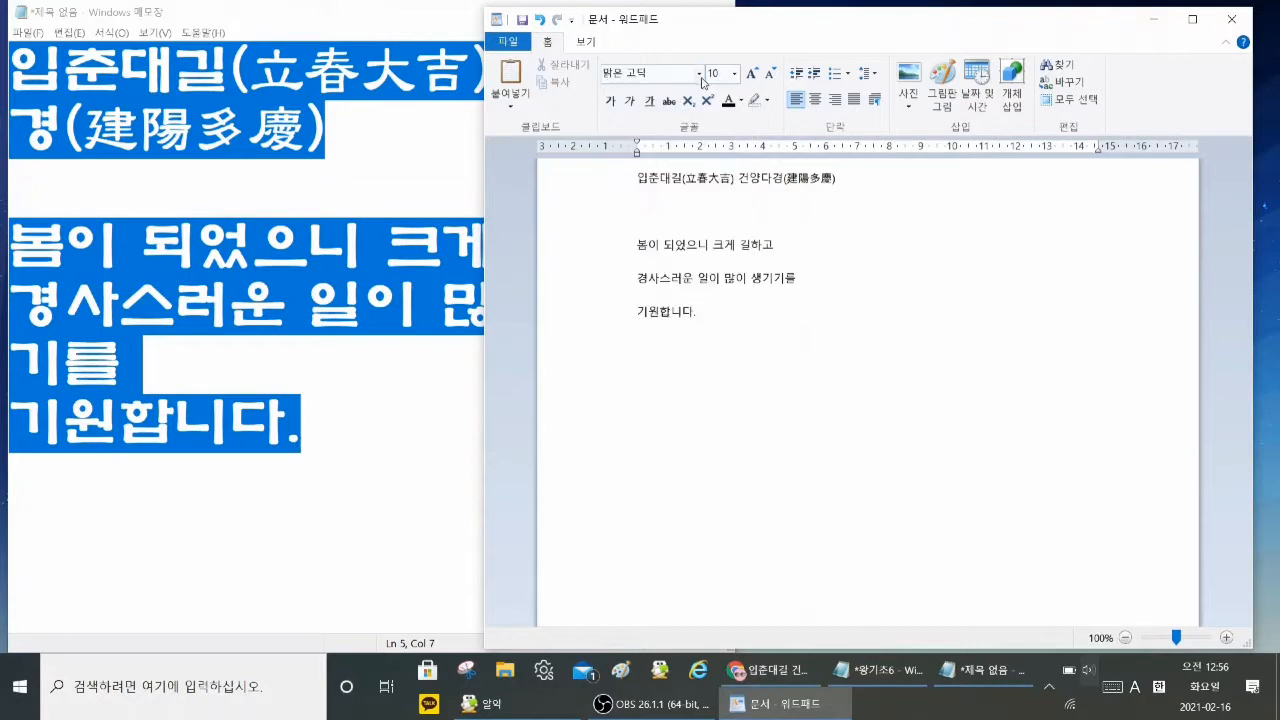
left_click(699, 75)
scroll(750, 486, "down", 8)
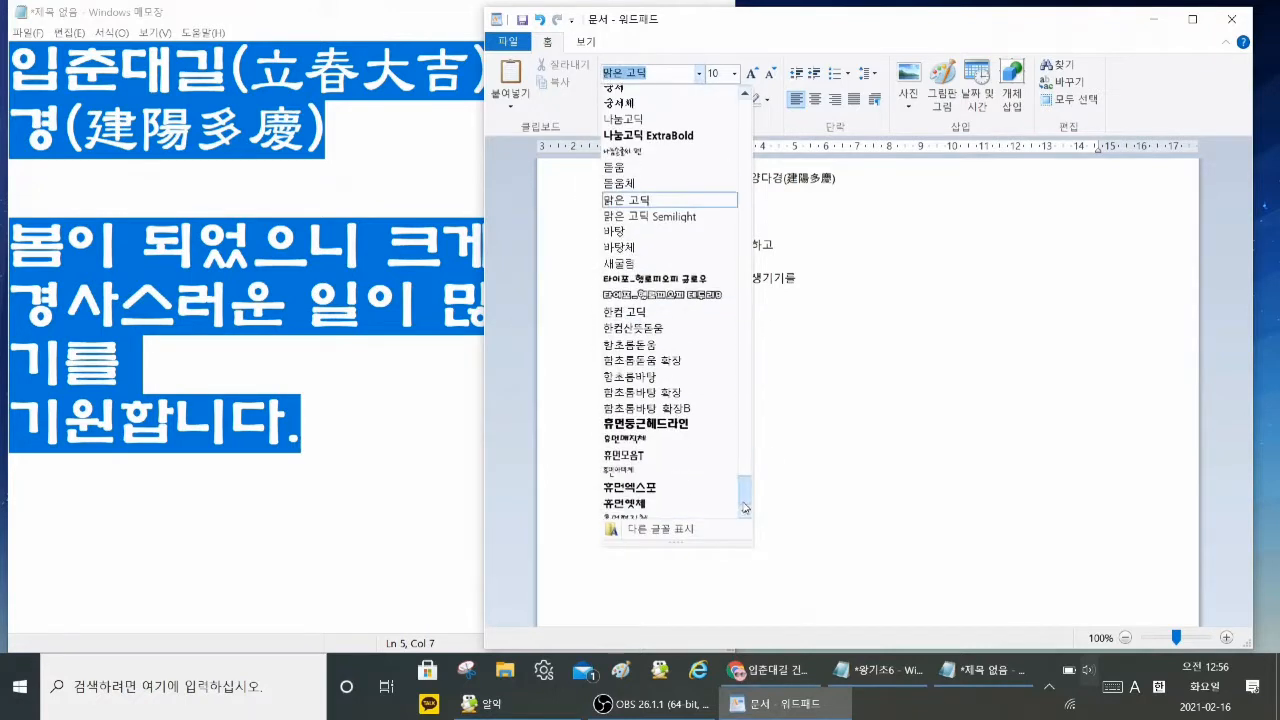
left_click(670, 494)
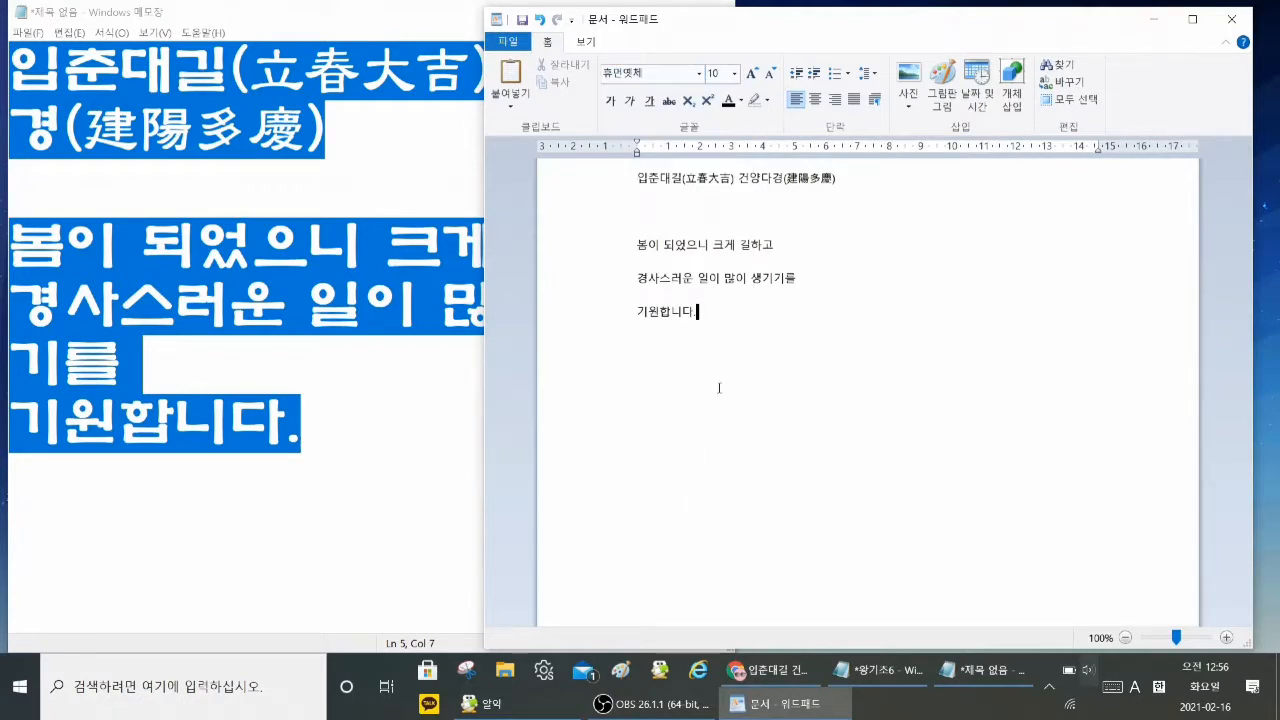
Step: Select all the pasted WordPad text and set its font to 휴먼옛체 at size 36
left_click_drag(617, 180, 623, 323)
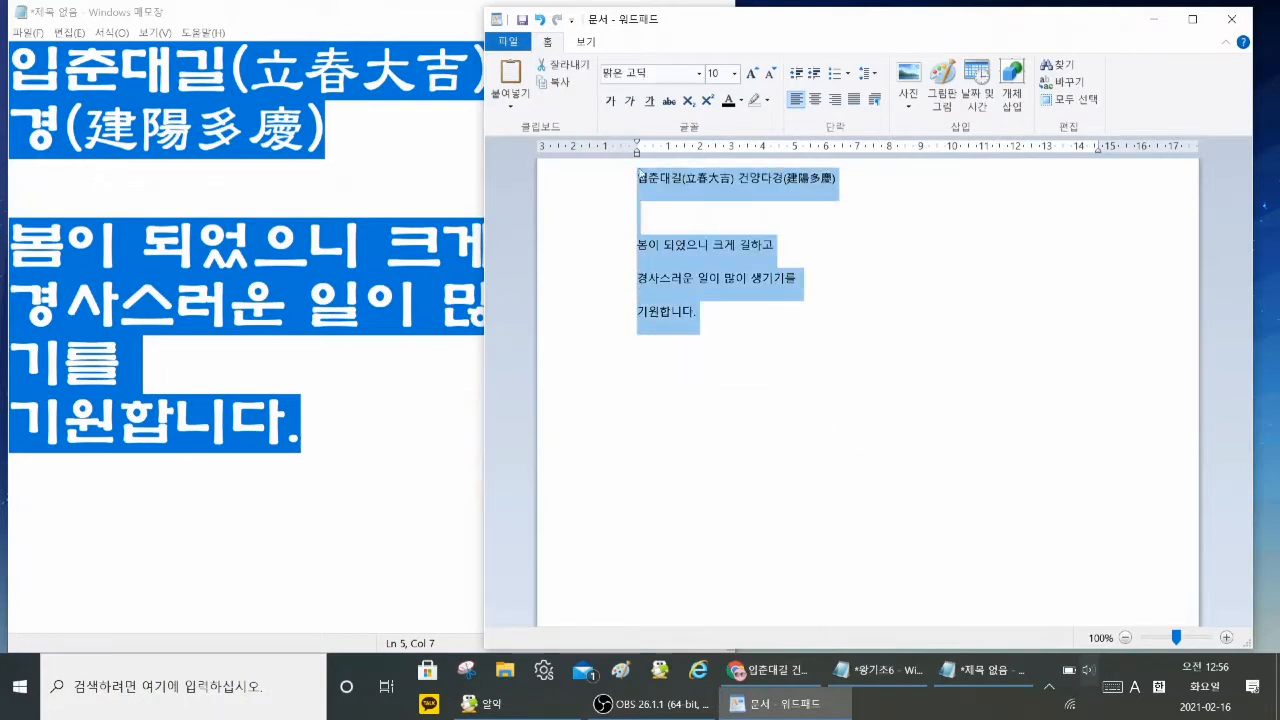
left_click(702, 75)
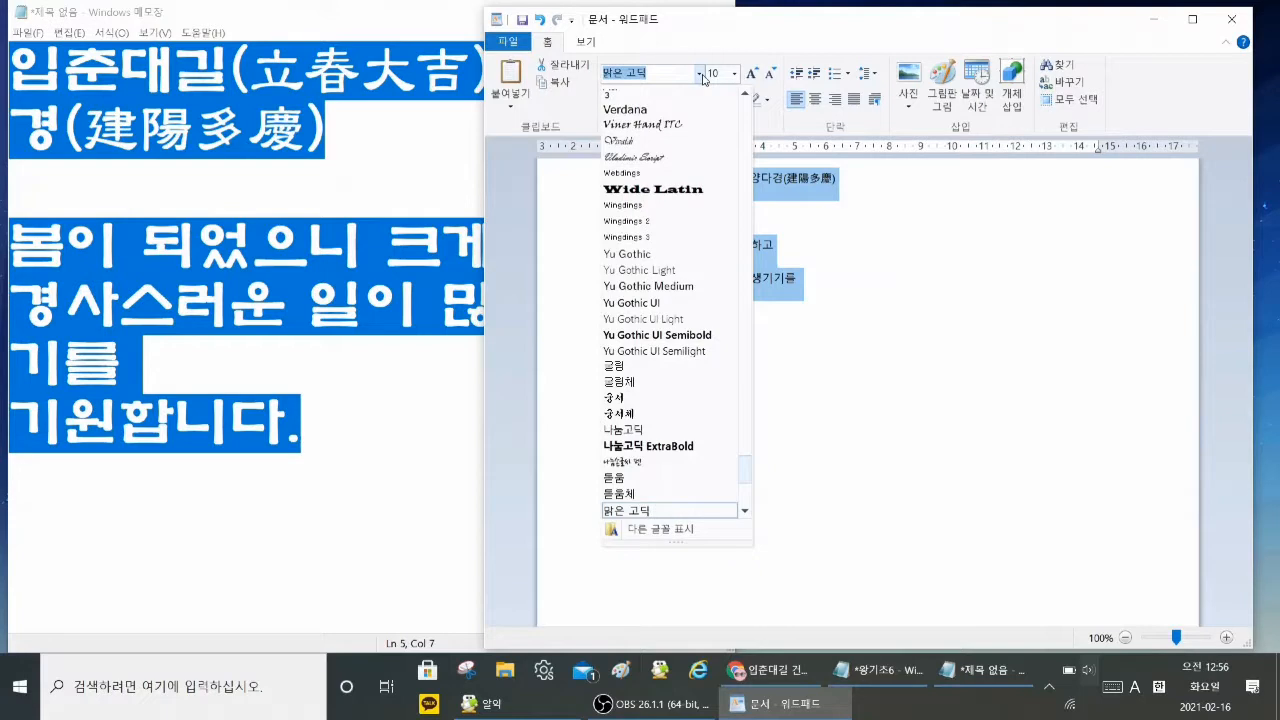
scroll(744, 485, "down", 7)
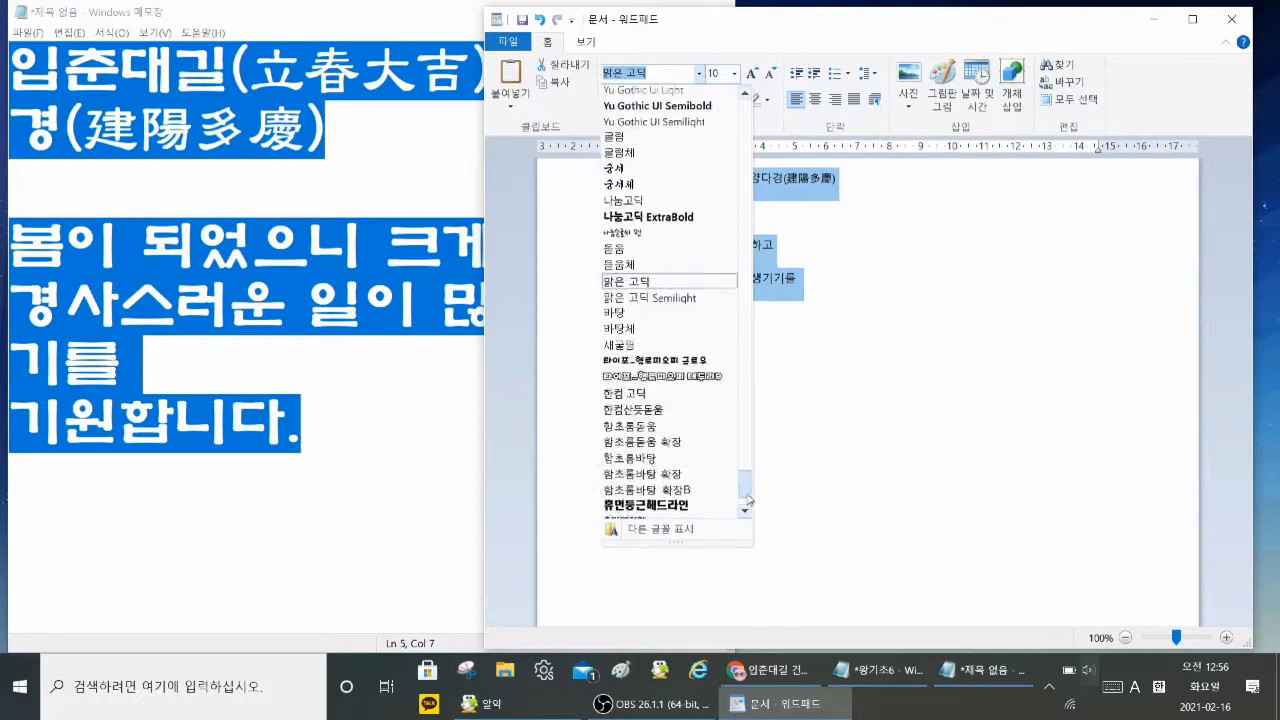
left_click(646, 493)
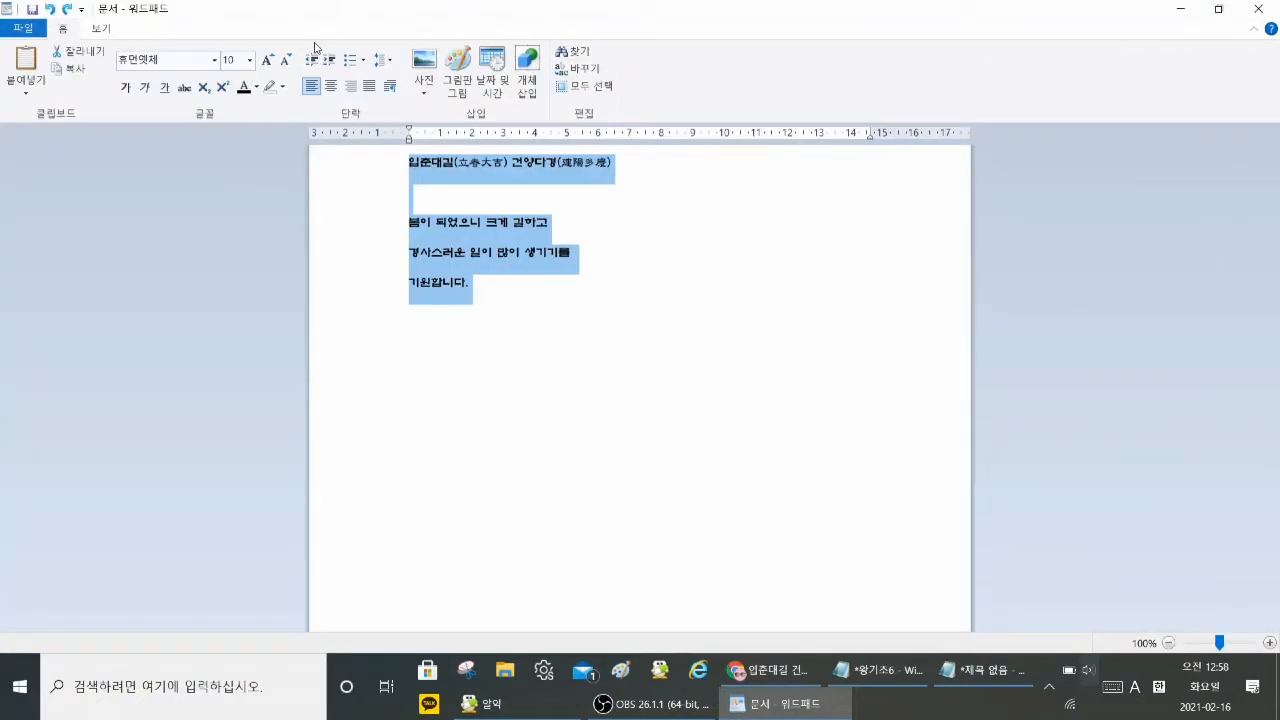
left_click(251, 61)
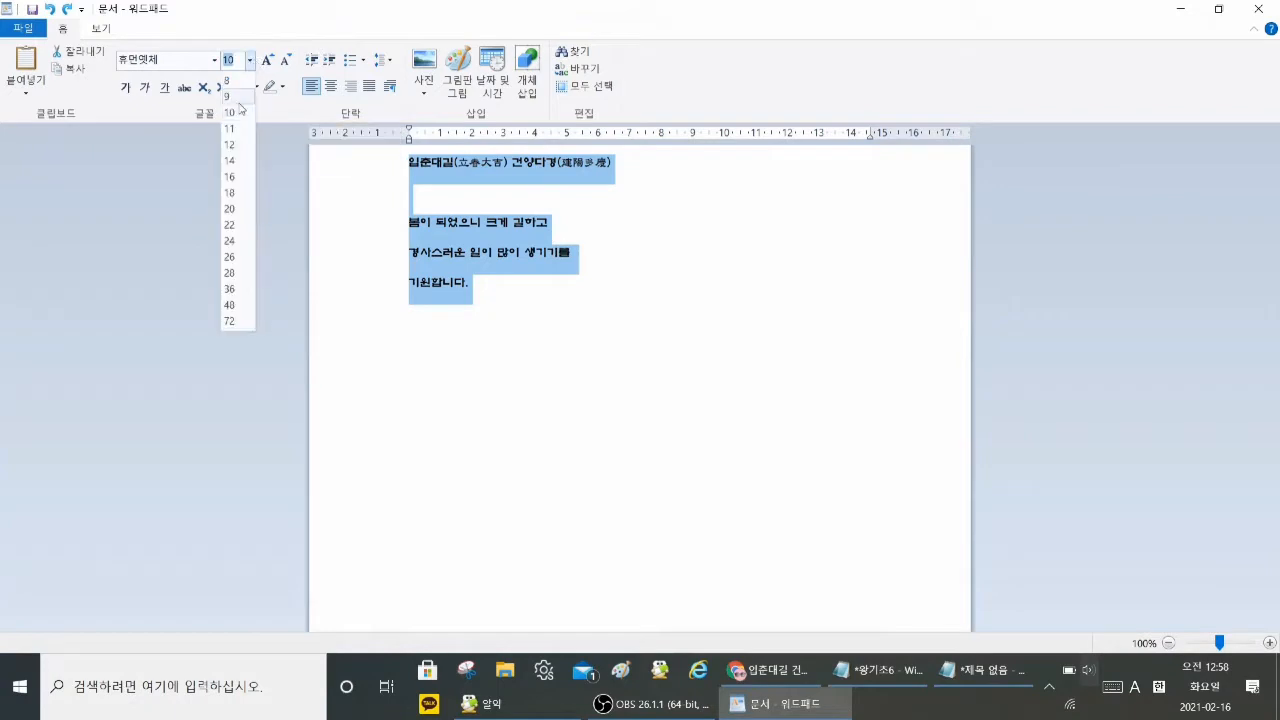
left_click(230, 292)
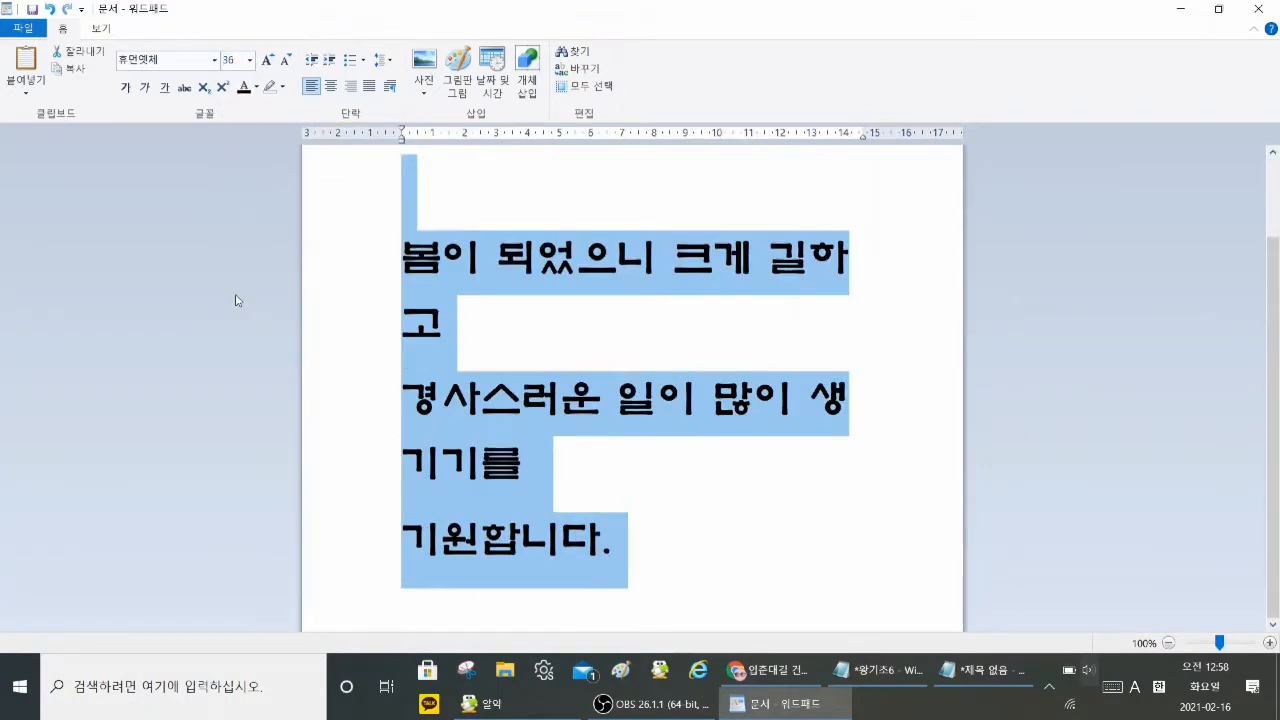
scroll(549, 323, "up", 2)
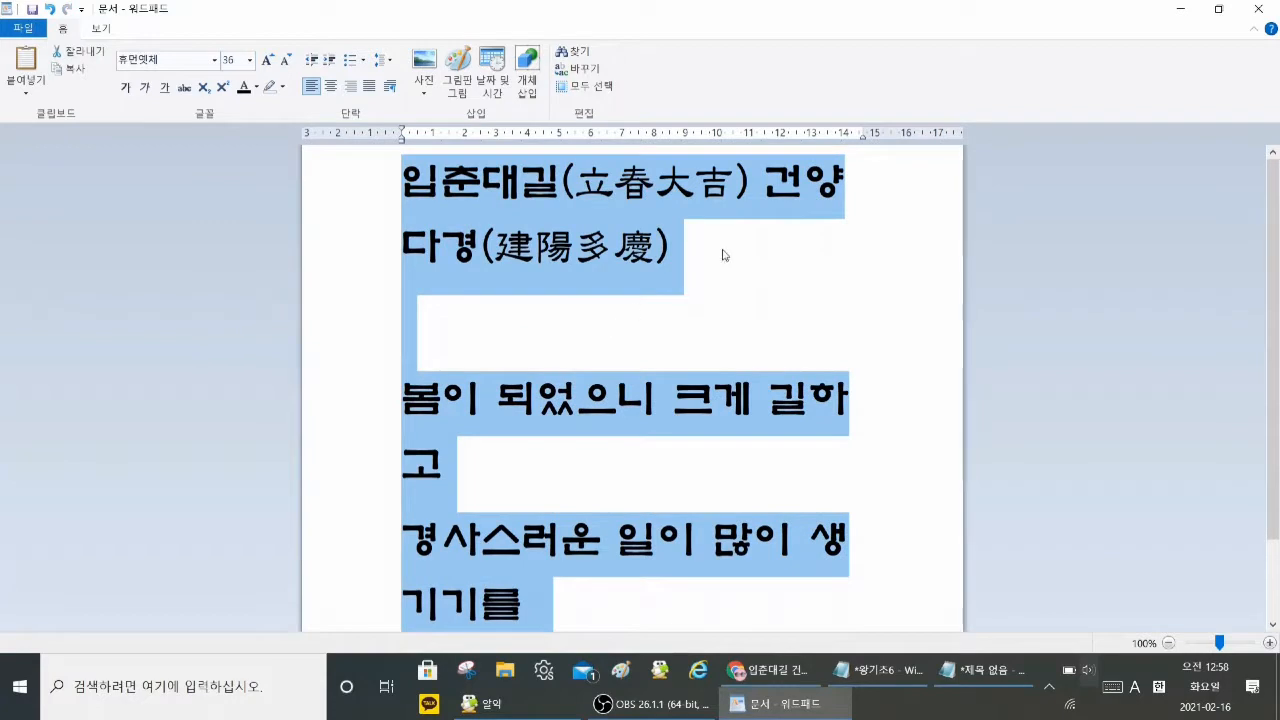
Step: Break the heading so 건양다경(建陽多慶) starts its own line, and delete the blank line below it
left_click(817, 324)
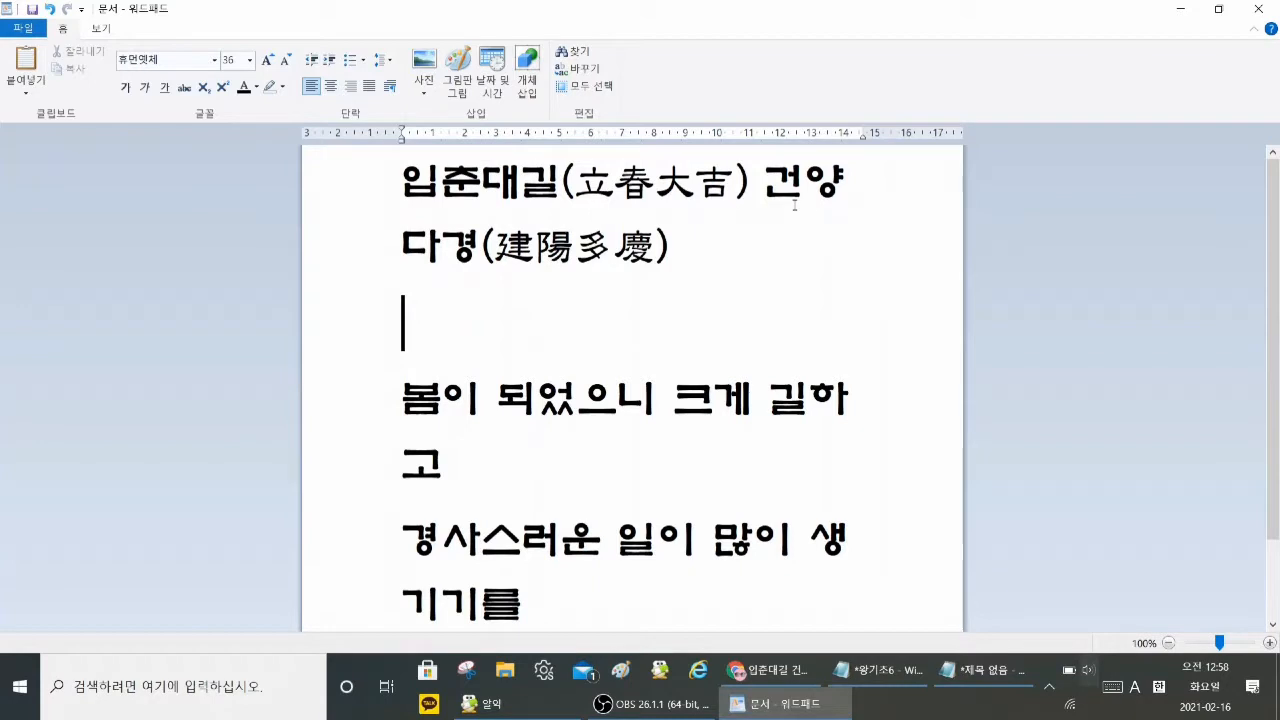
left_click(764, 181)
left_click_drag(757, 128, 746, 232)
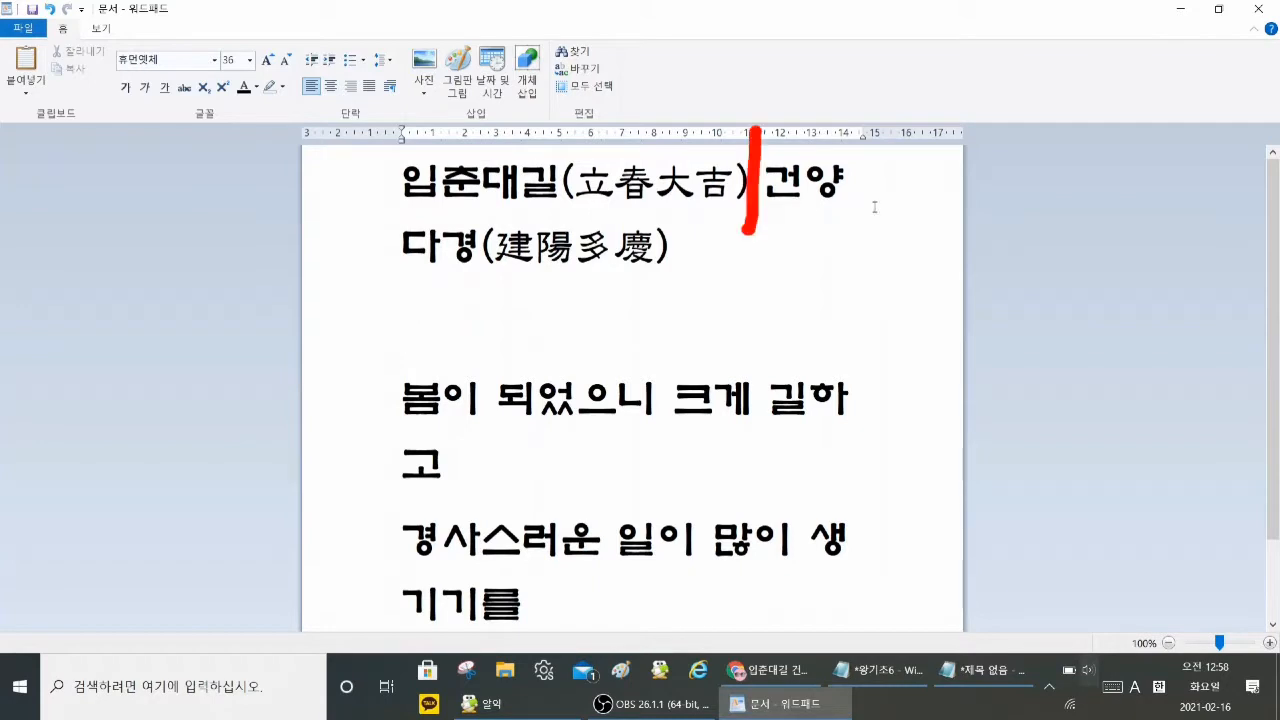
key("Return")
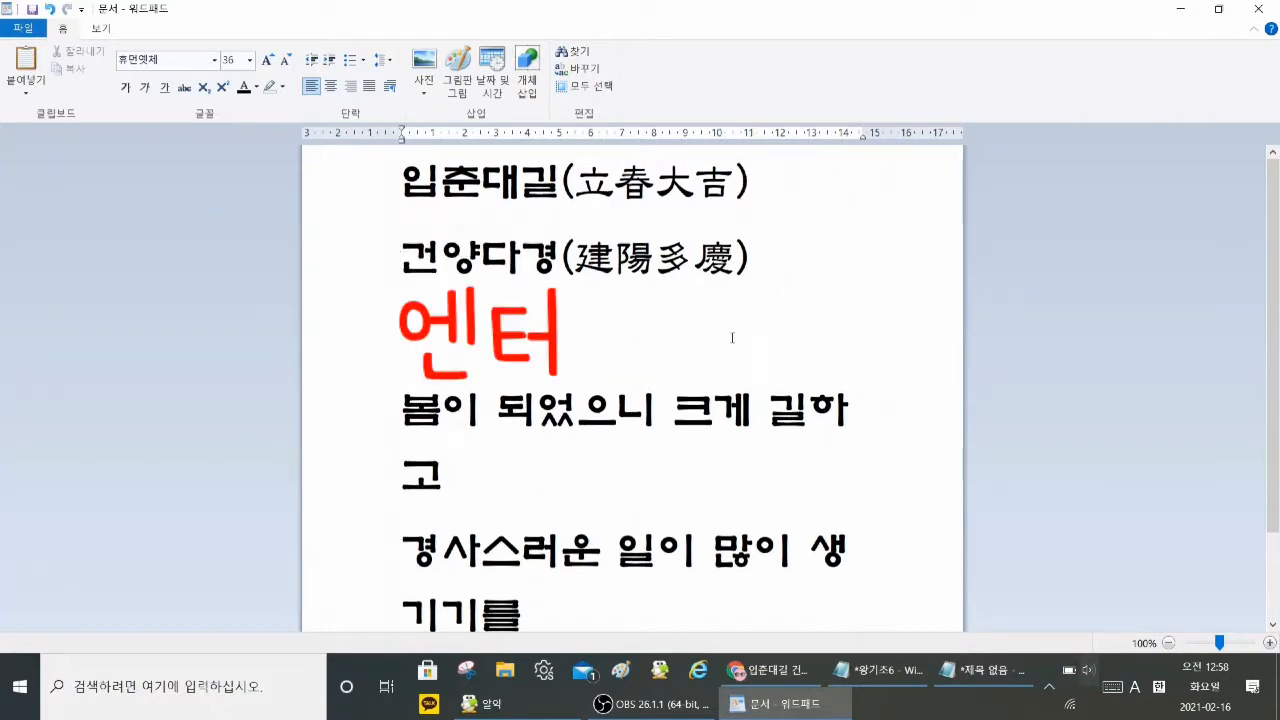
scroll(537, 432, "down", 1)
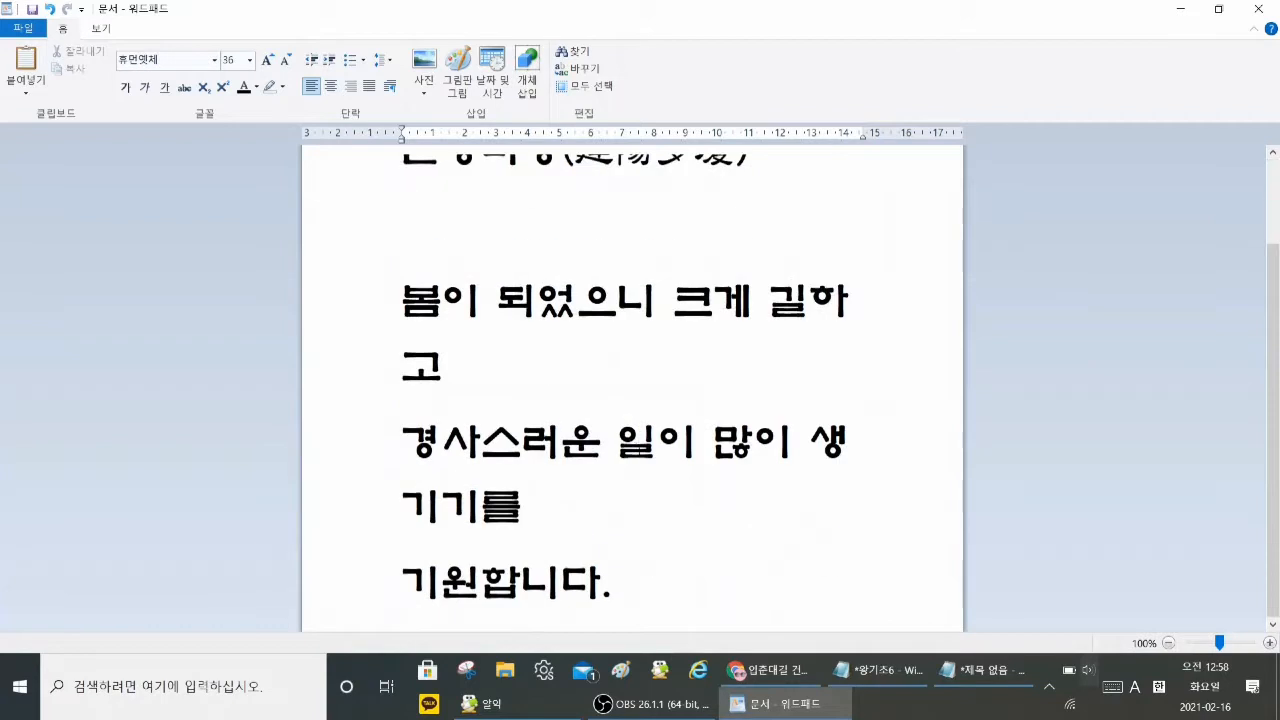
left_click(514, 237)
key("BackSpace")
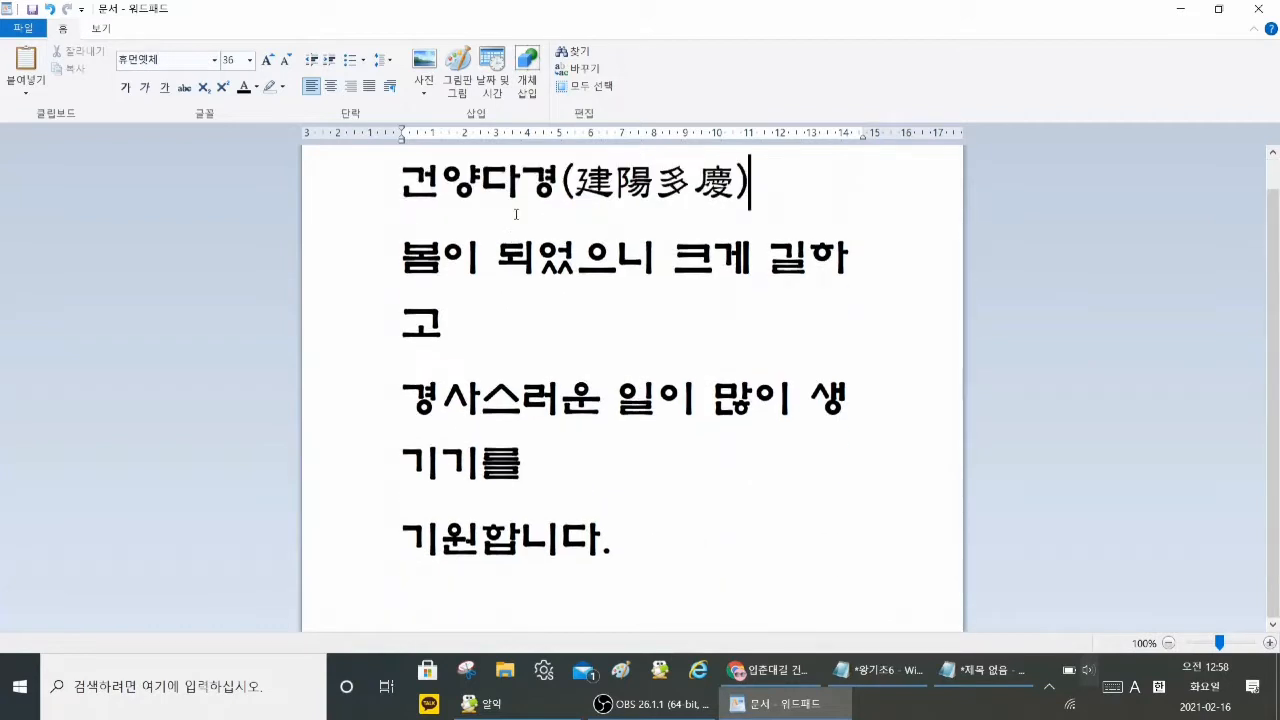
Step: Select the three sentence lines from 봄이 to 기원합니다. and reduce their font size to 28
left_click(394, 254)
left_click_drag(394, 254, 420, 550)
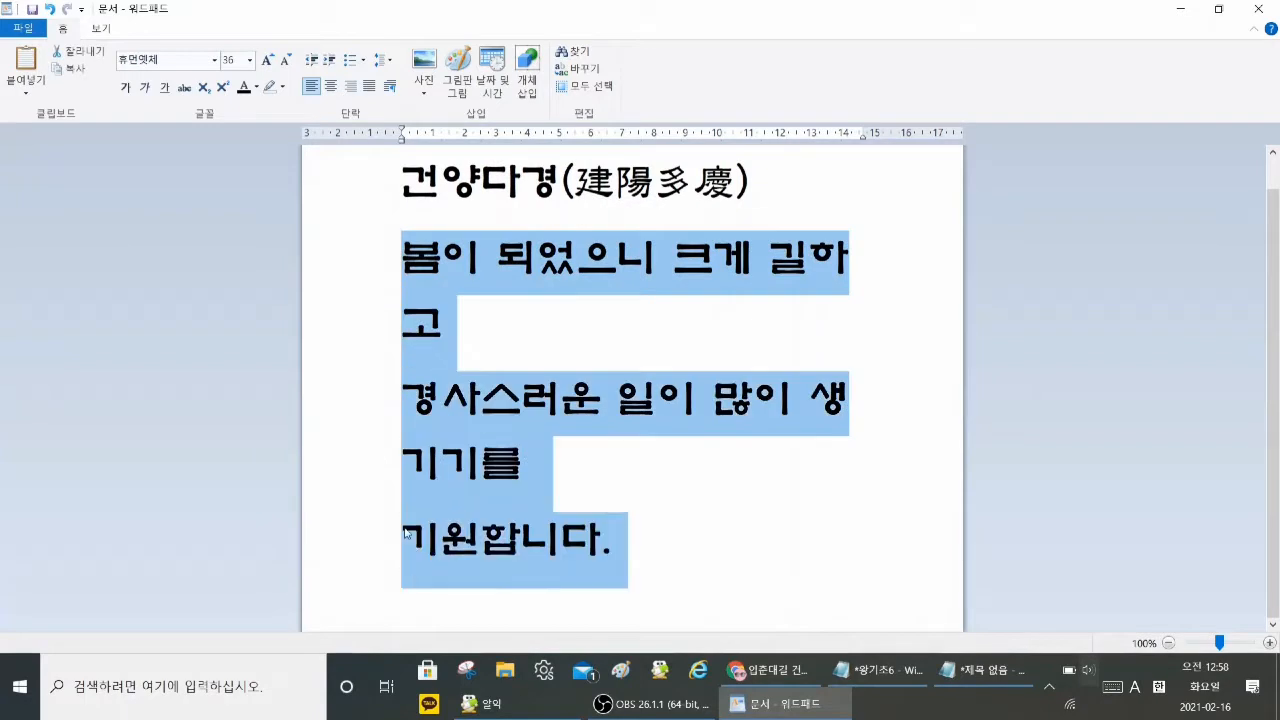
left_click(286, 62)
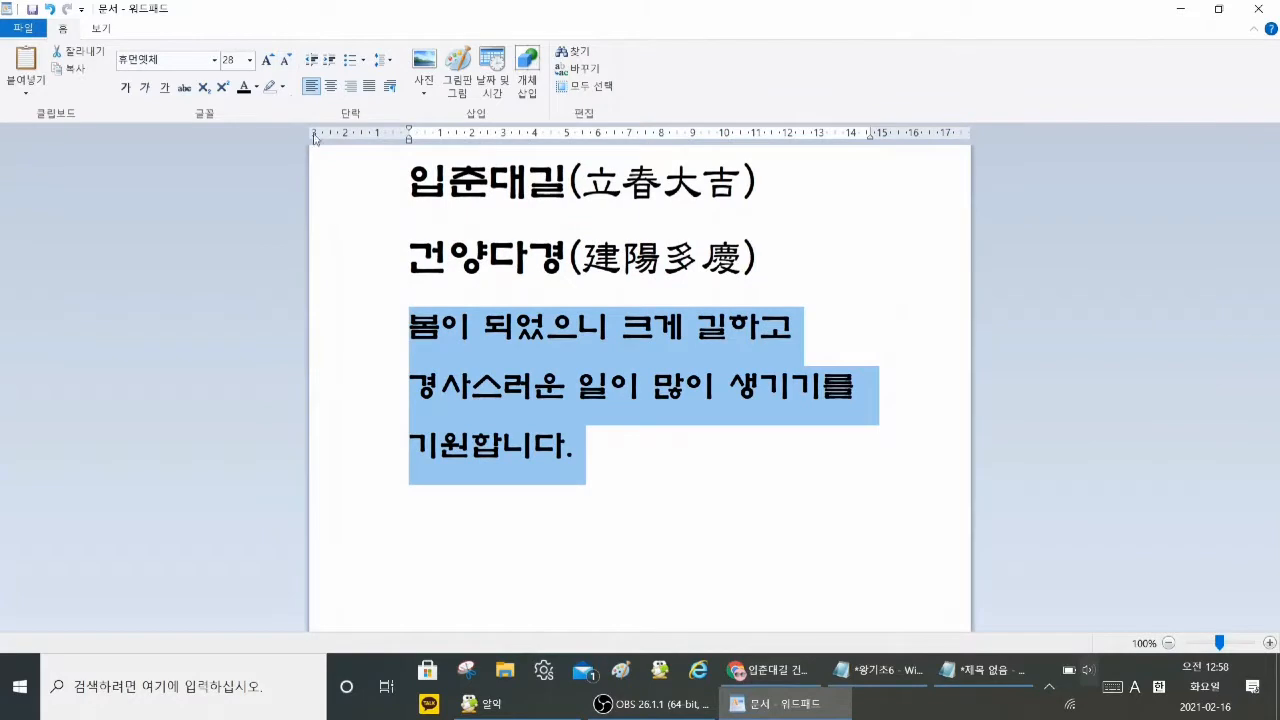
left_click(286, 62)
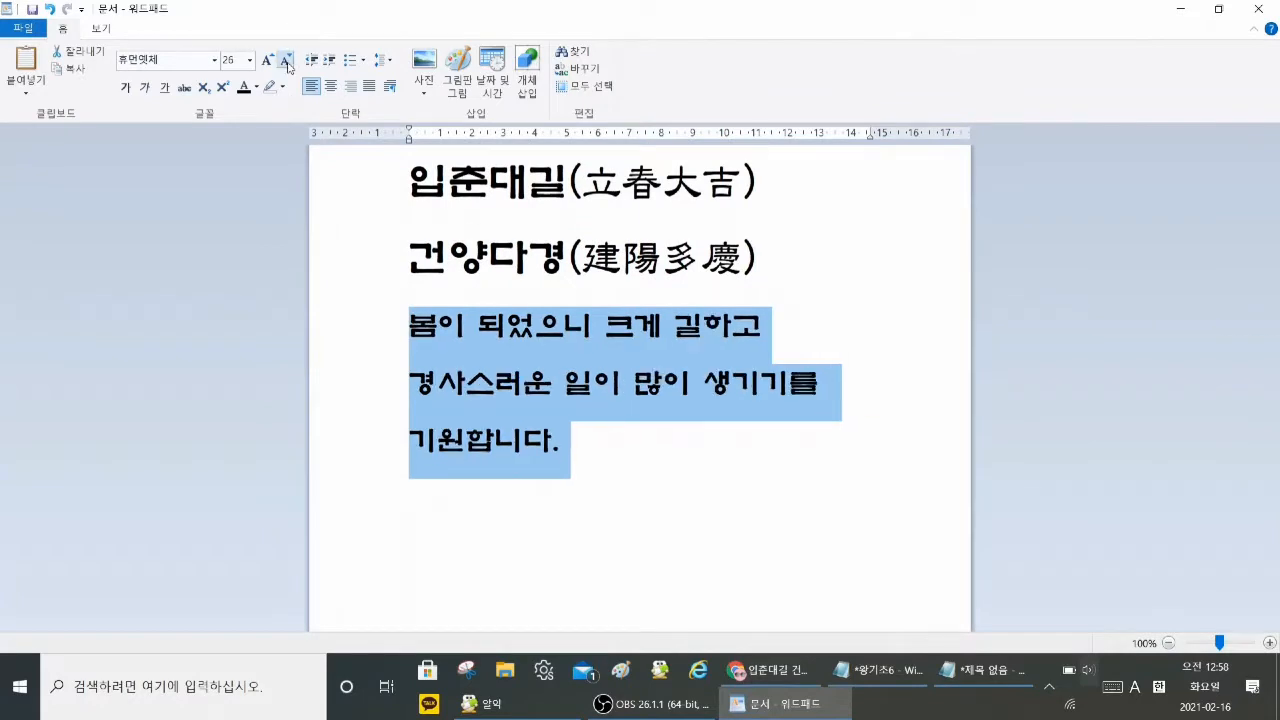
left_click(286, 62)
left_click(285, 61)
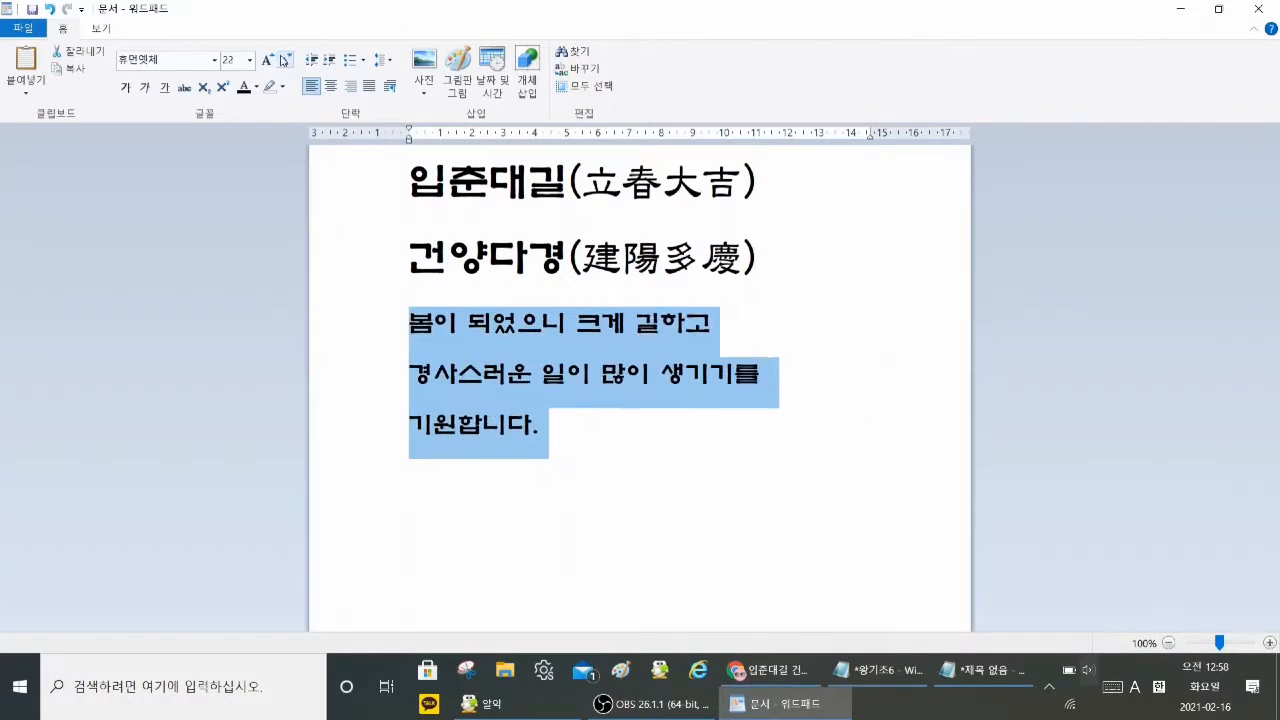
left_click(266, 61)
left_click(266, 62)
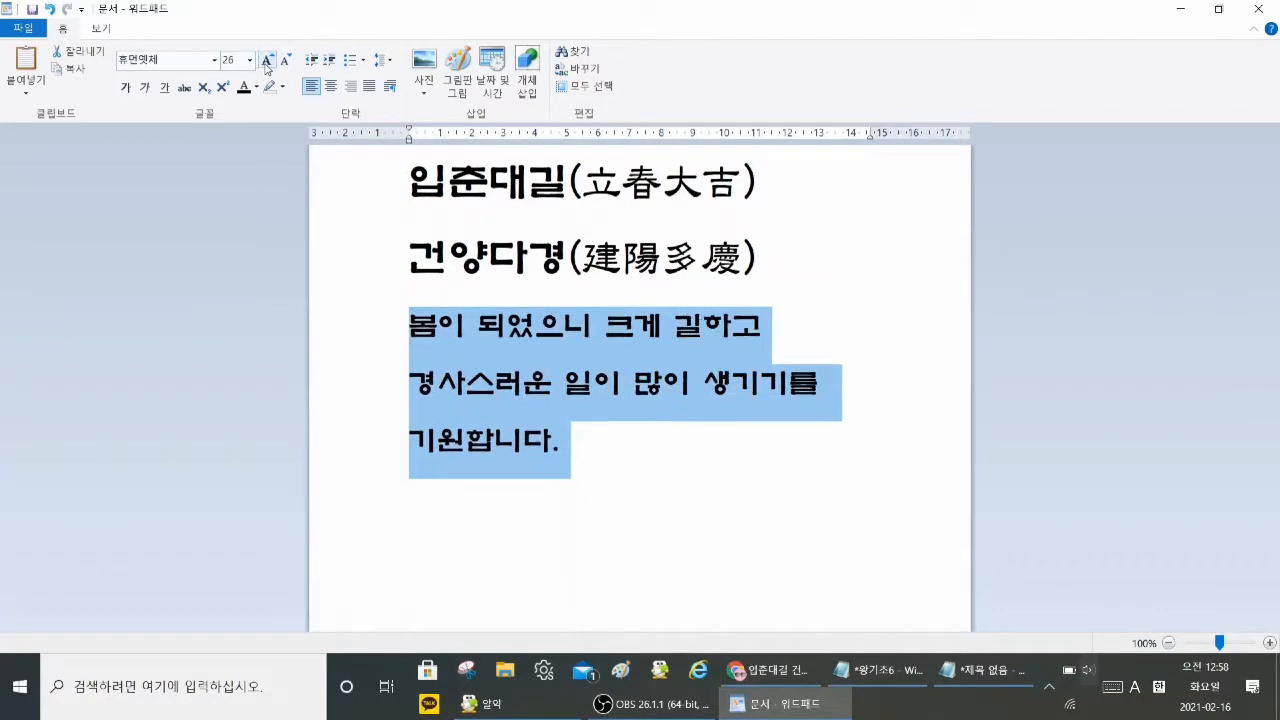
left_click(266, 62)
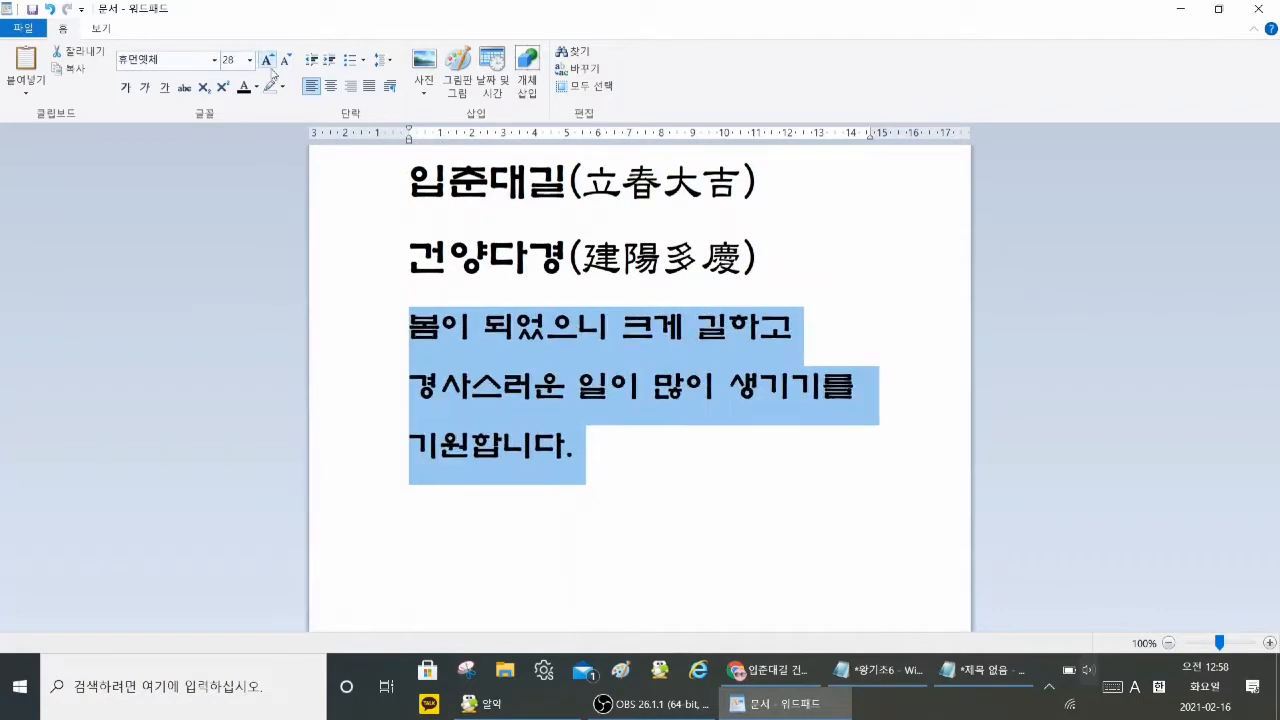
left_click(840, 320)
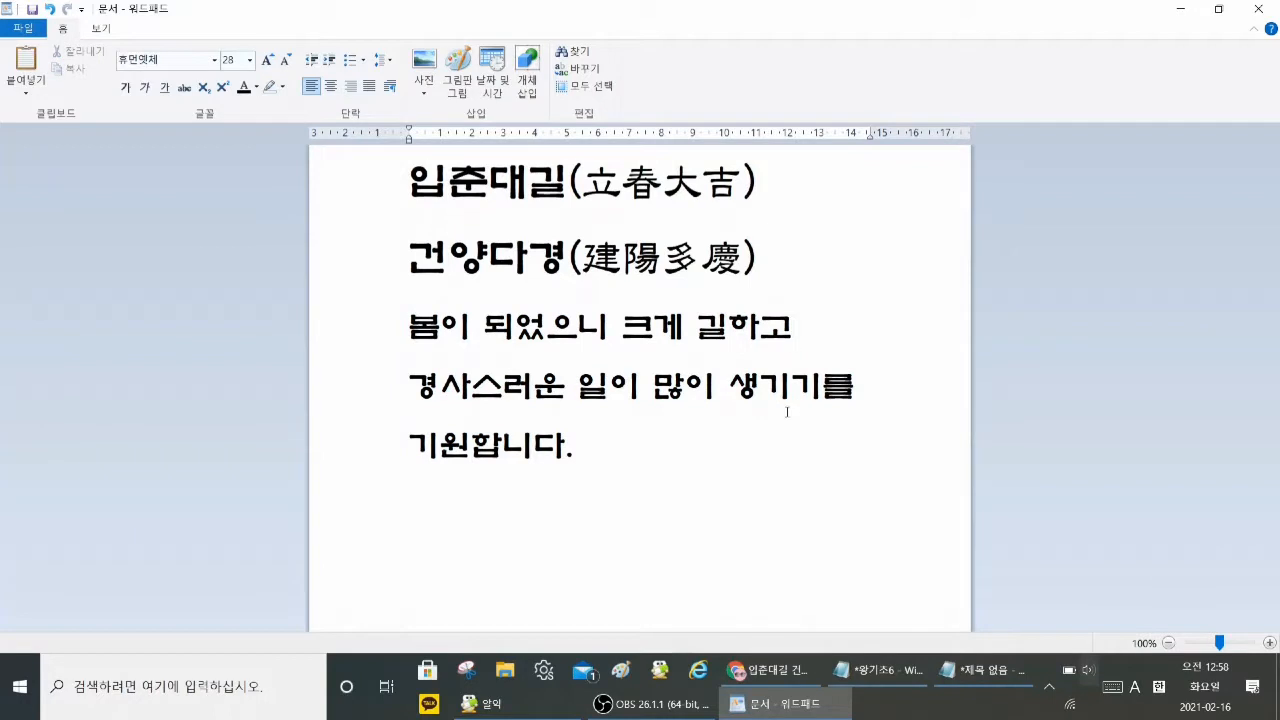
Step: Indent the 건양다경(建陽多慶) line with leading spaces, removing the excess ones so it fits on one line
left_click(411, 262)
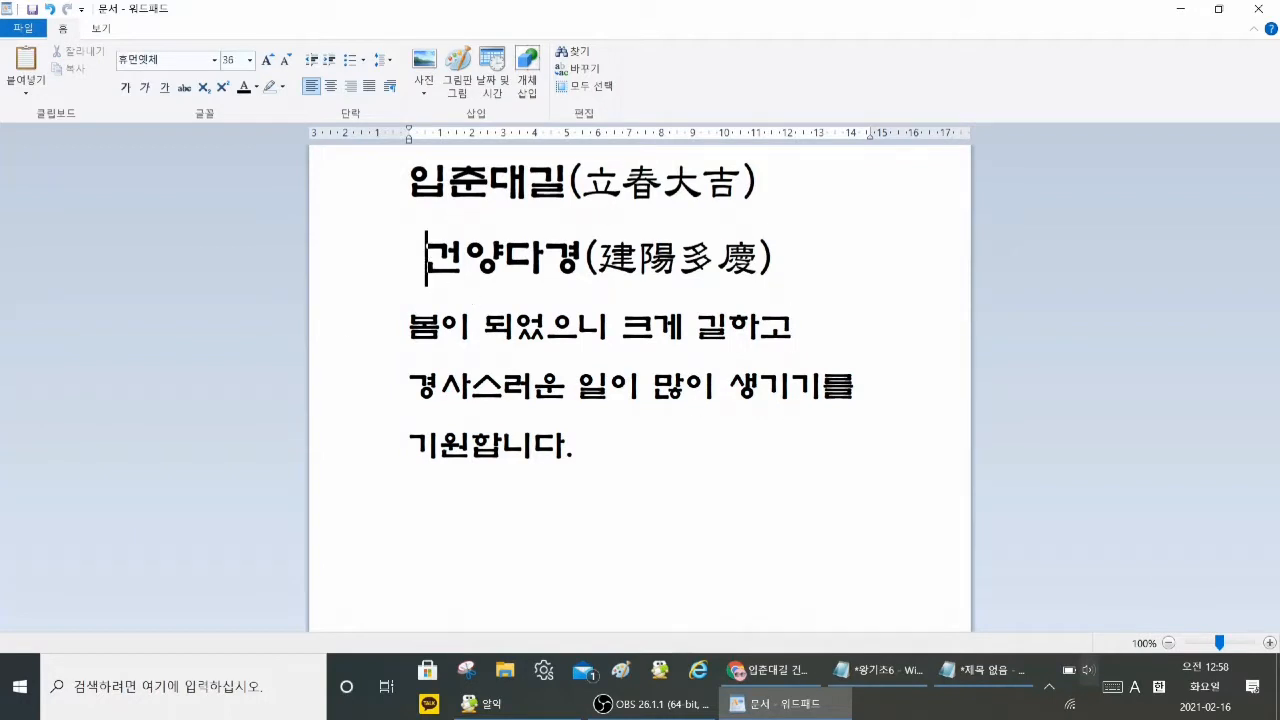
key("BackSpace")
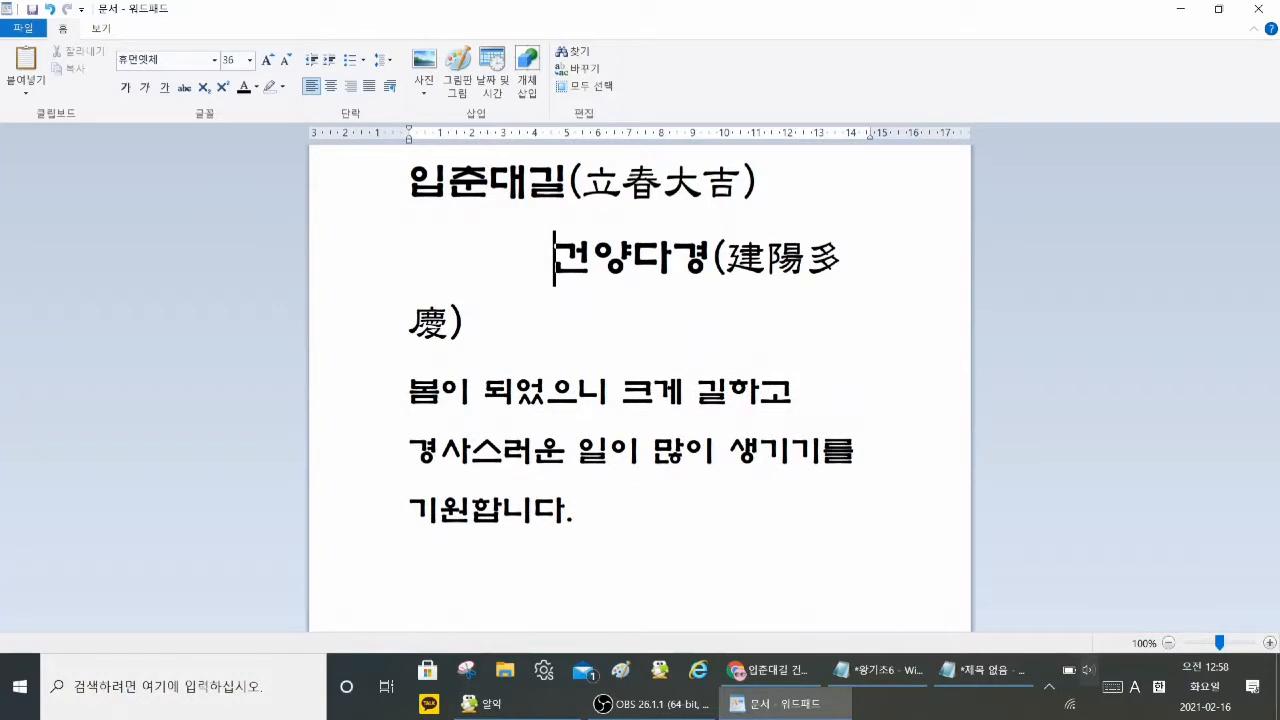
key("BackSpace")
key("BackSpace")
left_click(658, 480)
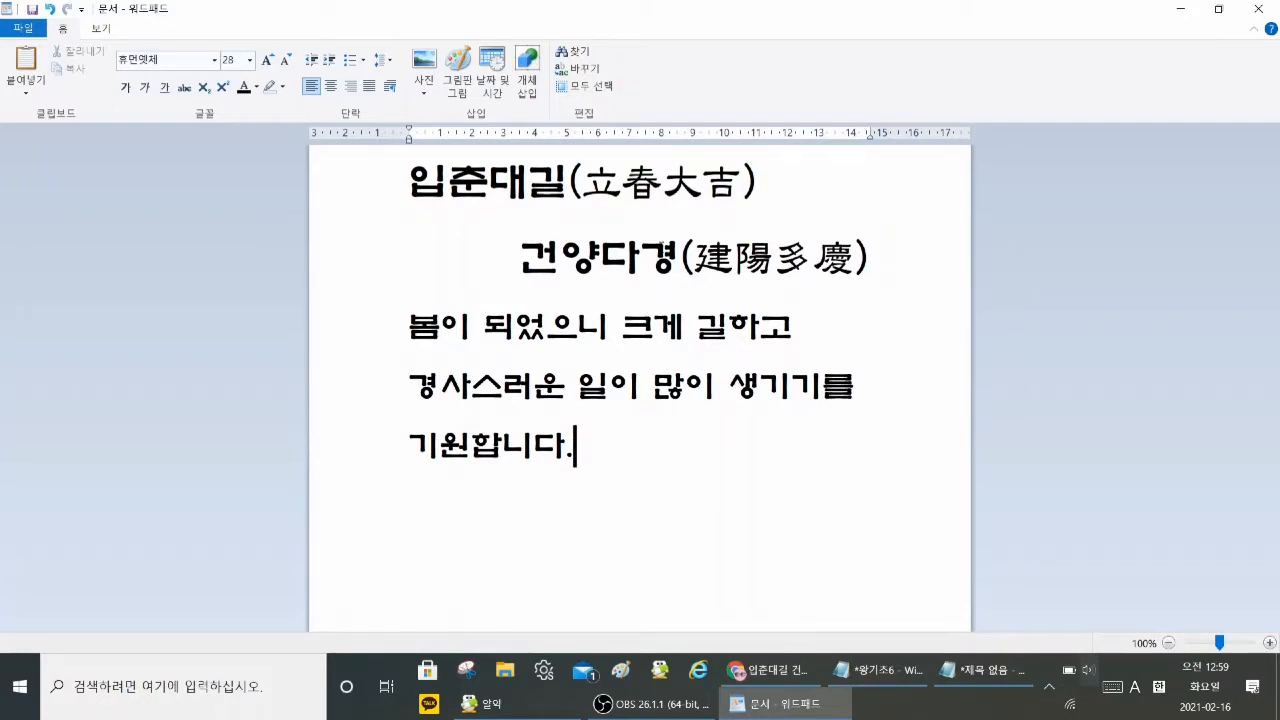
Step: Color the three sentence lines below the headings vivid red (생생한 빨강)
left_click_drag(401, 331, 552, 448)
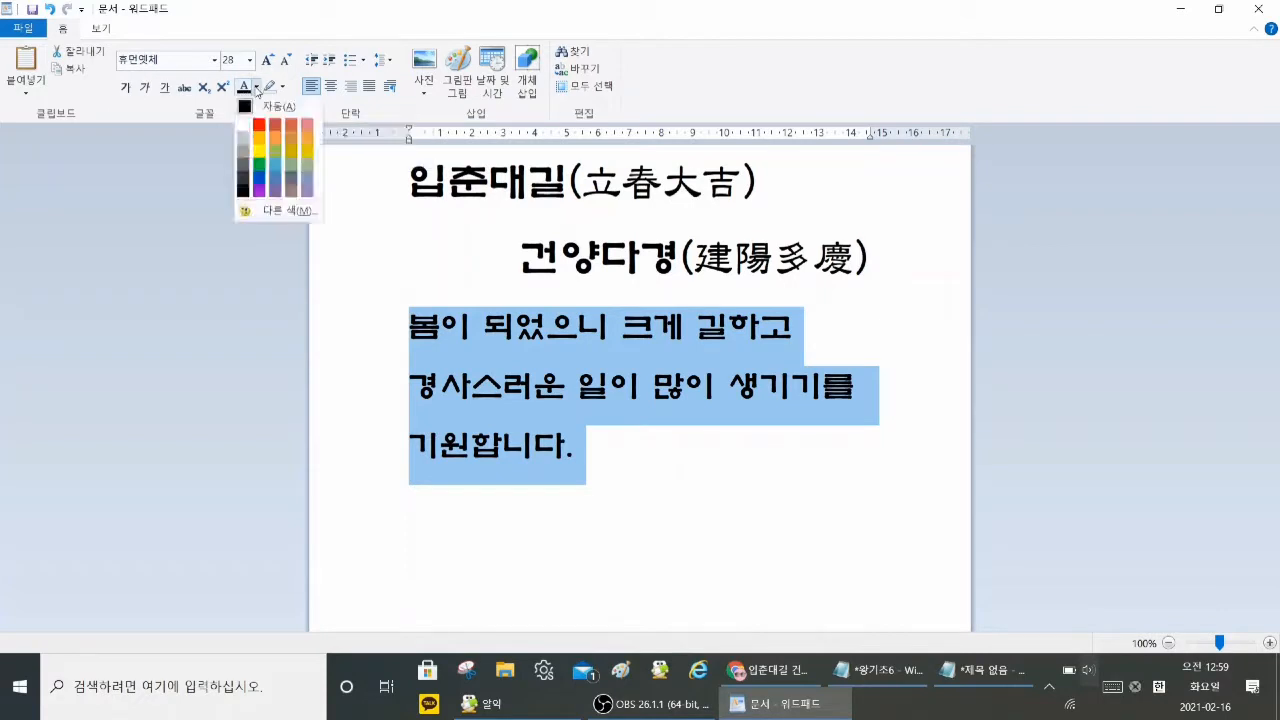
left_click(261, 128)
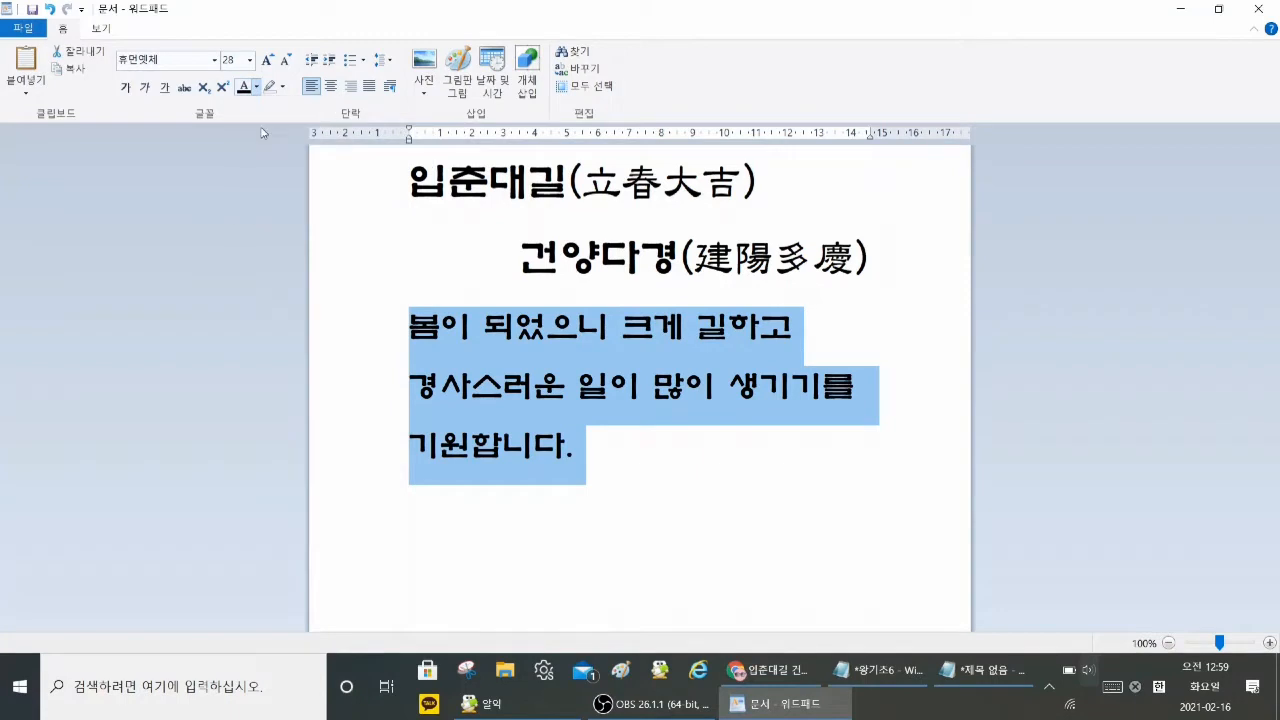
left_click(665, 458)
Step: Change the text color of the three sentence lines below the headings to green
left_click_drag(375, 323, 442, 447)
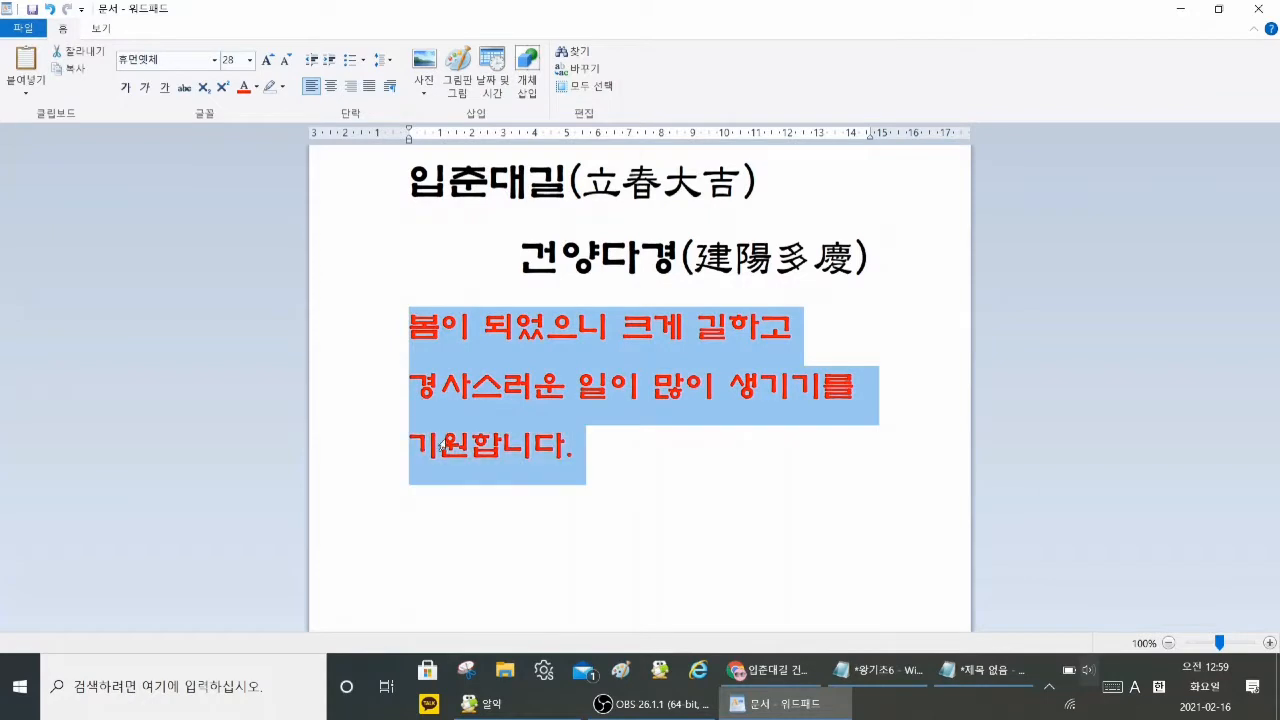
left_click(257, 87)
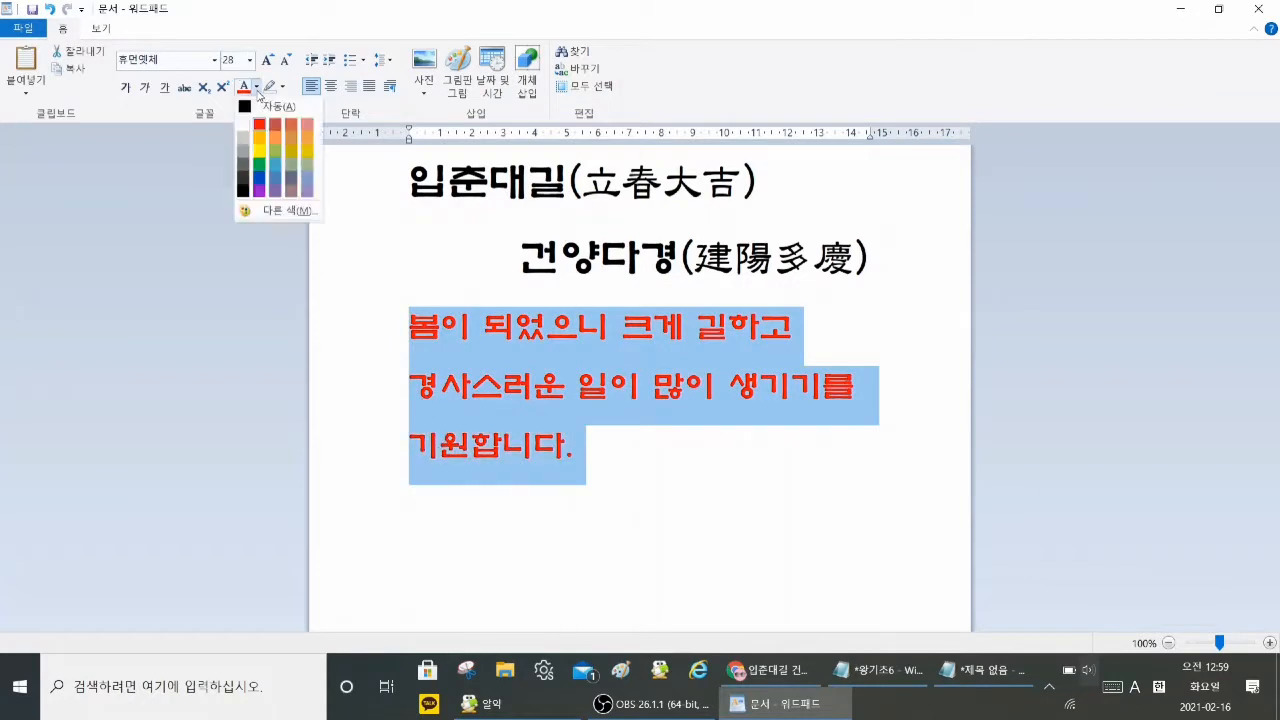
left_click(259, 172)
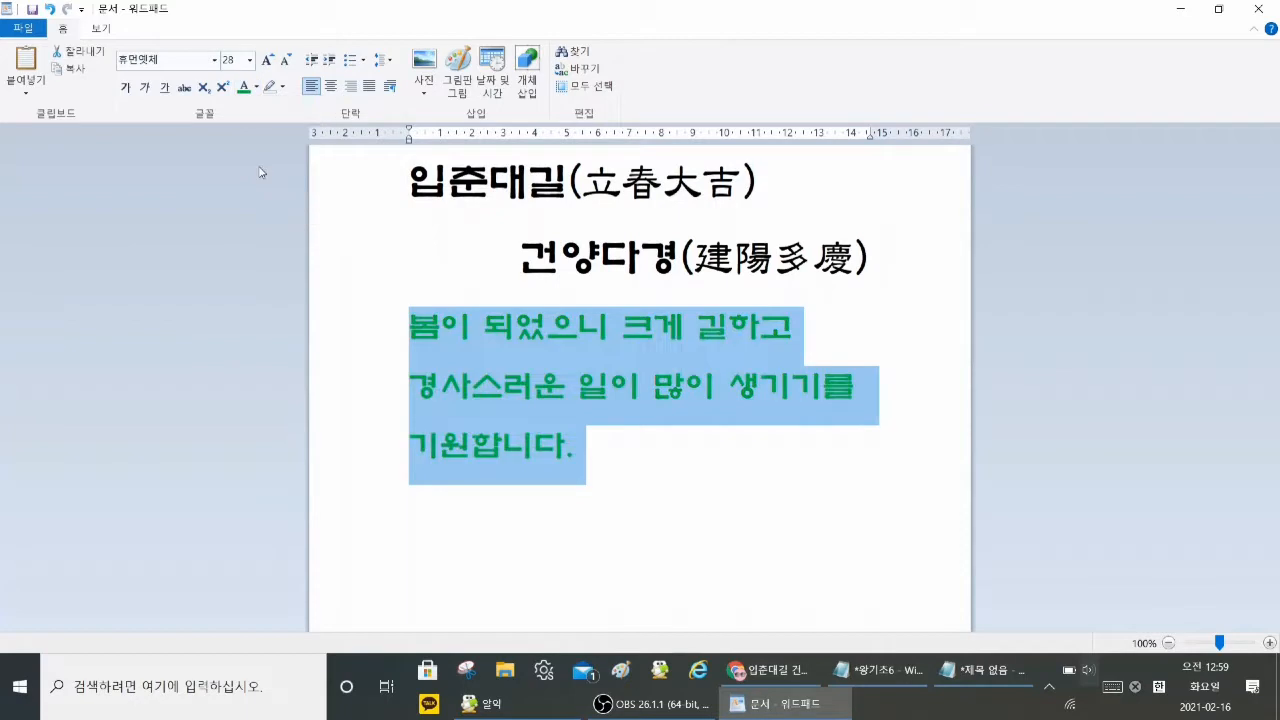
left_click(658, 482)
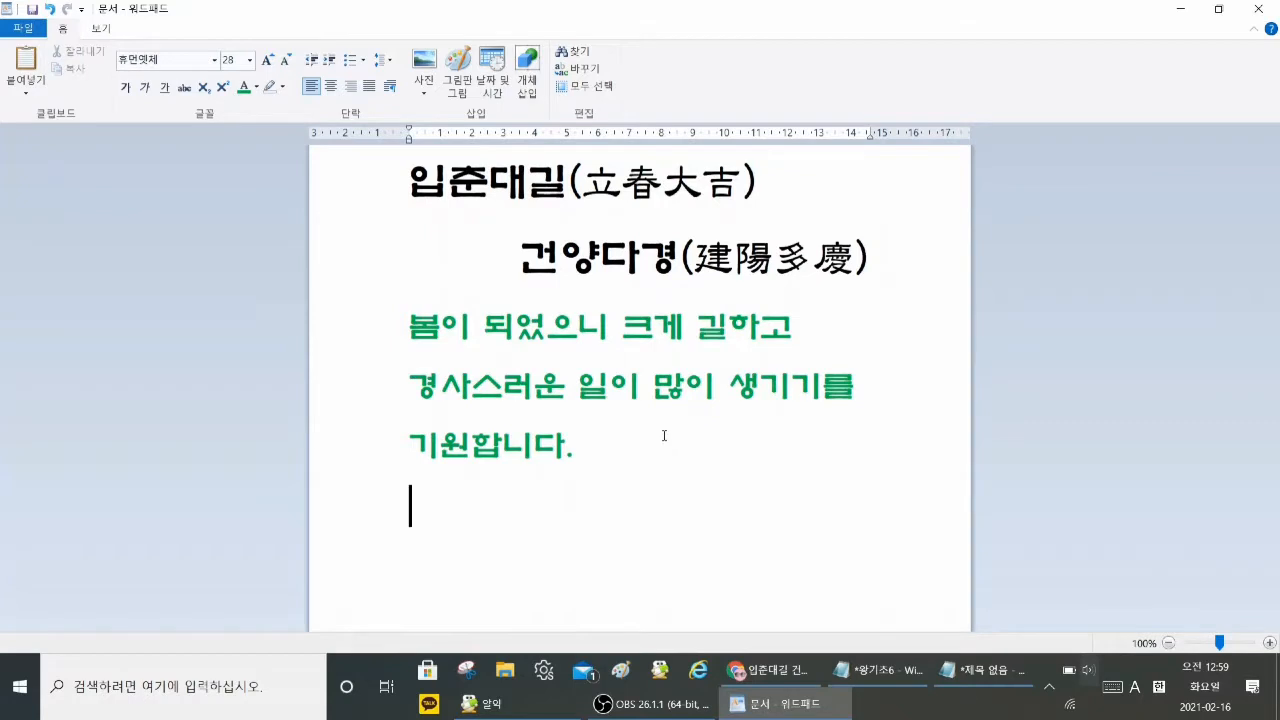
Step: Restore the maximized WordPad window and arrange it beside the Notepad window so both texts can be compared
left_click(1218, 9)
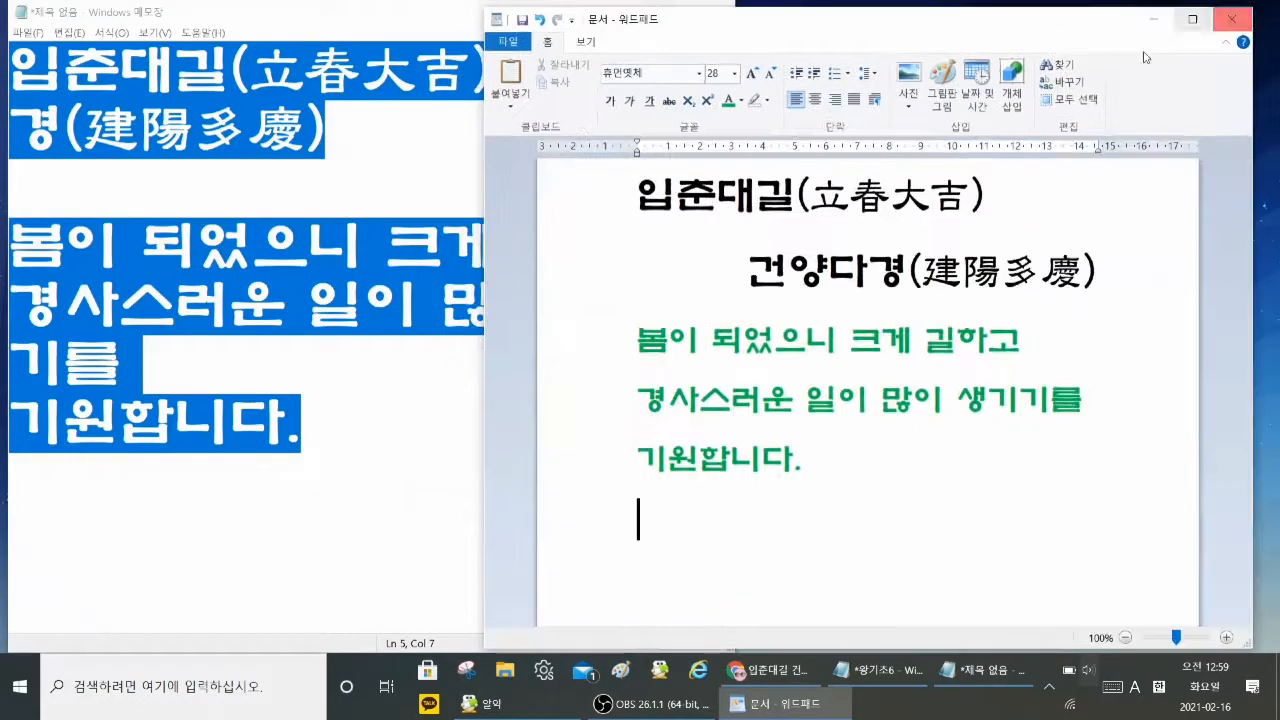
left_click(370, 440)
left_click_drag(846, 21, 940, 28)
left_click(498, 136)
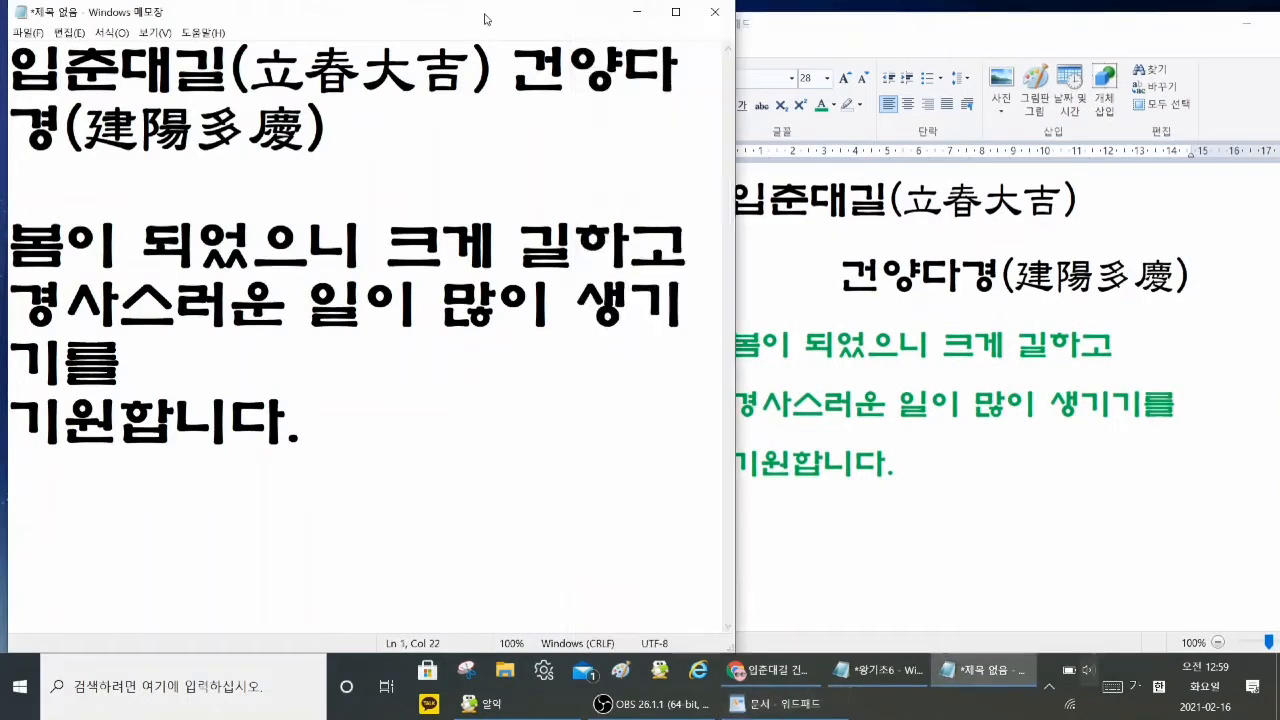
left_click_drag(489, 20, 479, 21)
left_click_drag(903, 30, 898, 21)
Step: Reduce the font size of the three green lines in WordPad to 26
left_click_drag(712, 352, 713, 465)
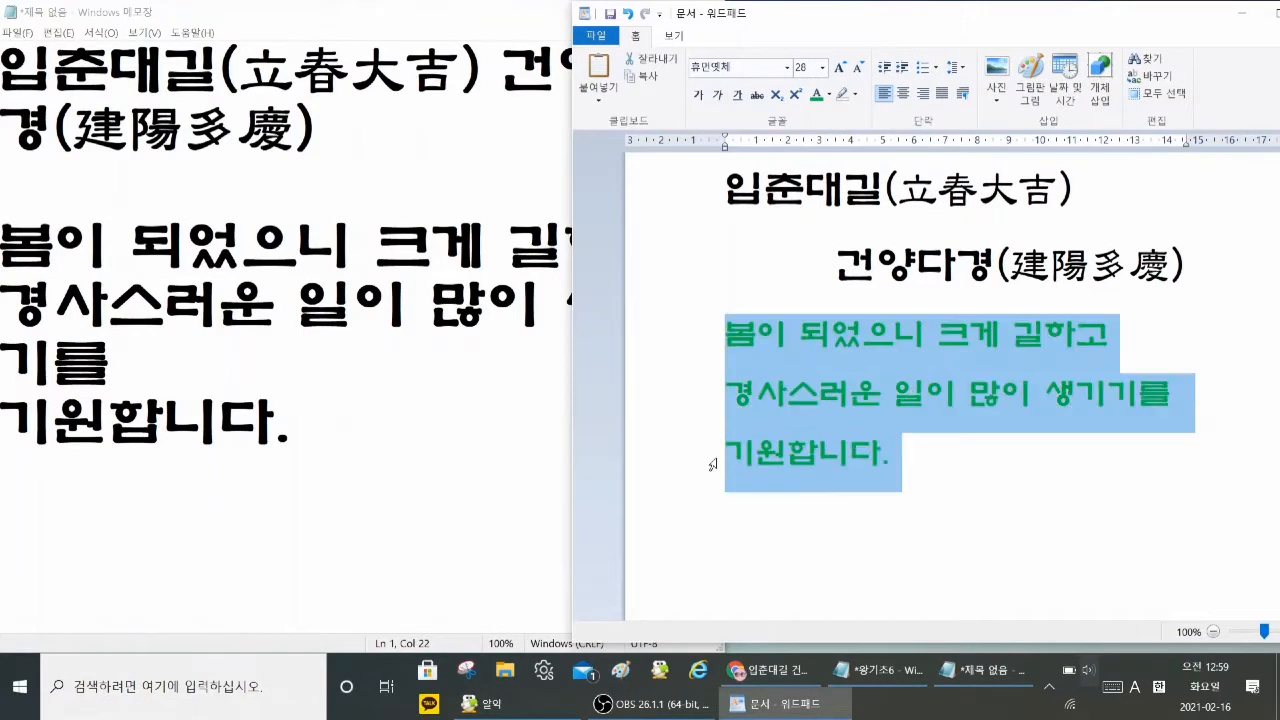
left_click(857, 67)
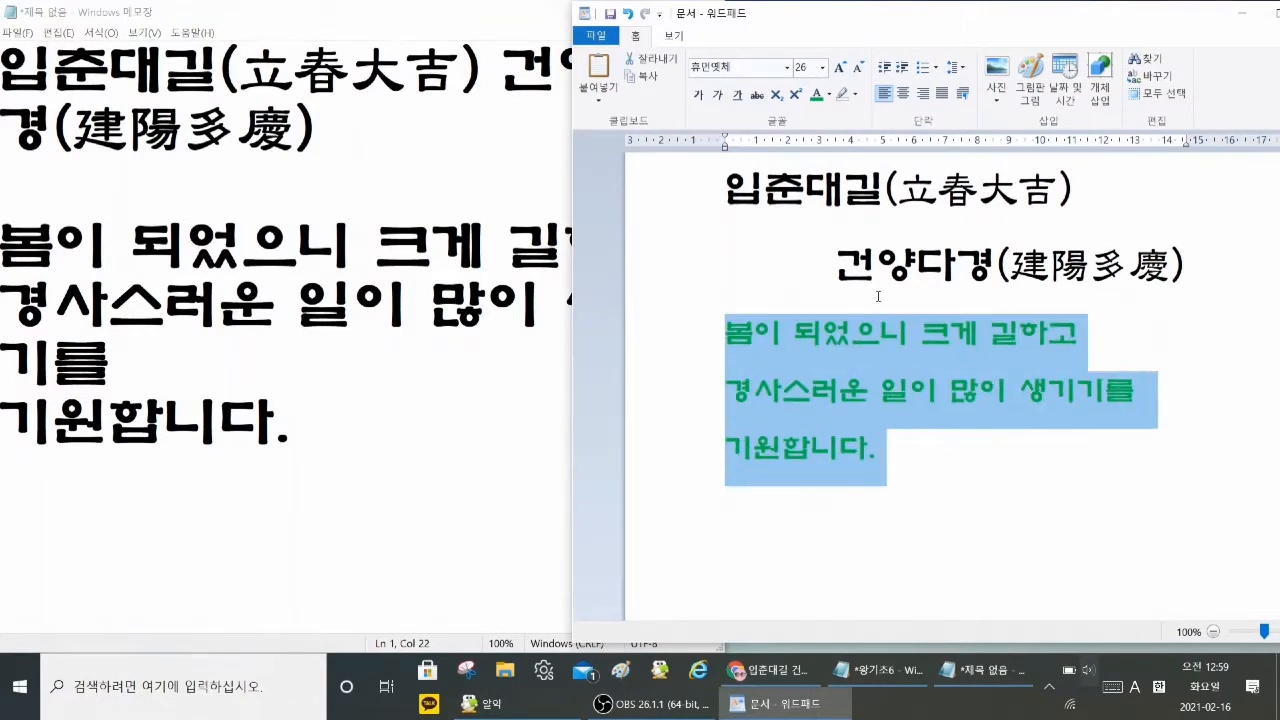
left_click(952, 464)
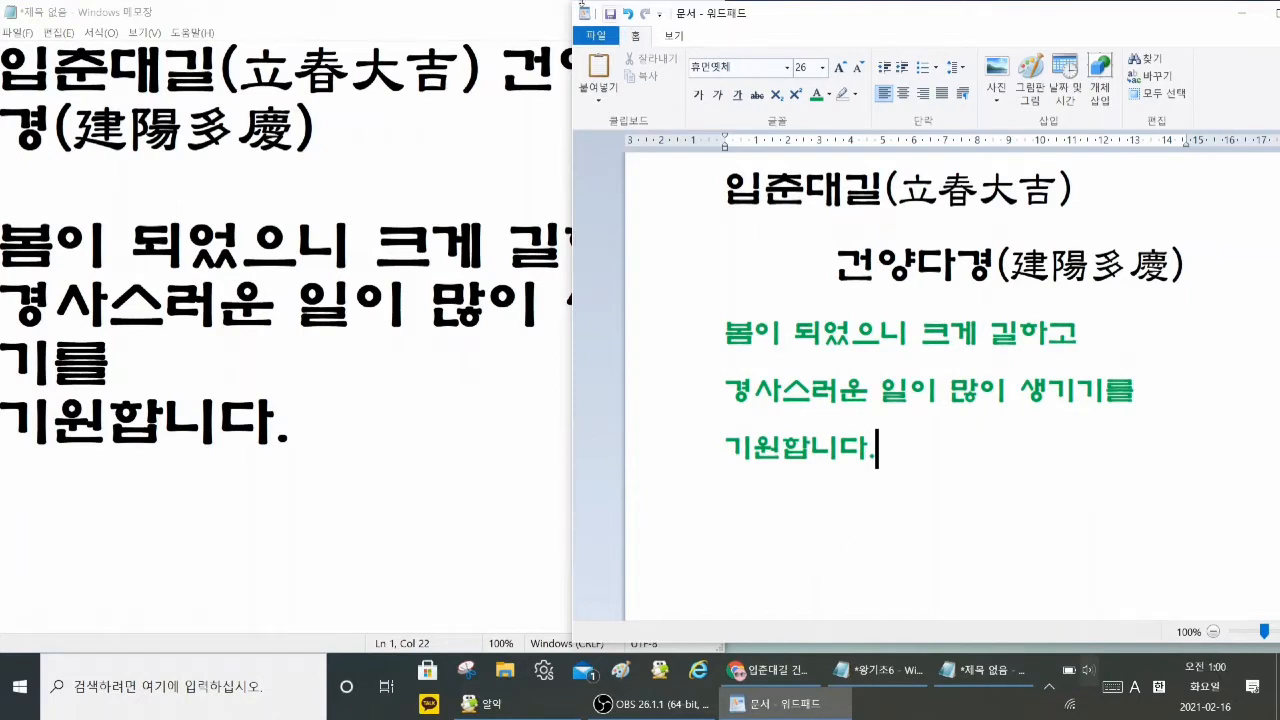
Step: Bring Notepad and WordPad into focus in turn, and move the WordPad window fully onto the desktop
left_click(303, 14)
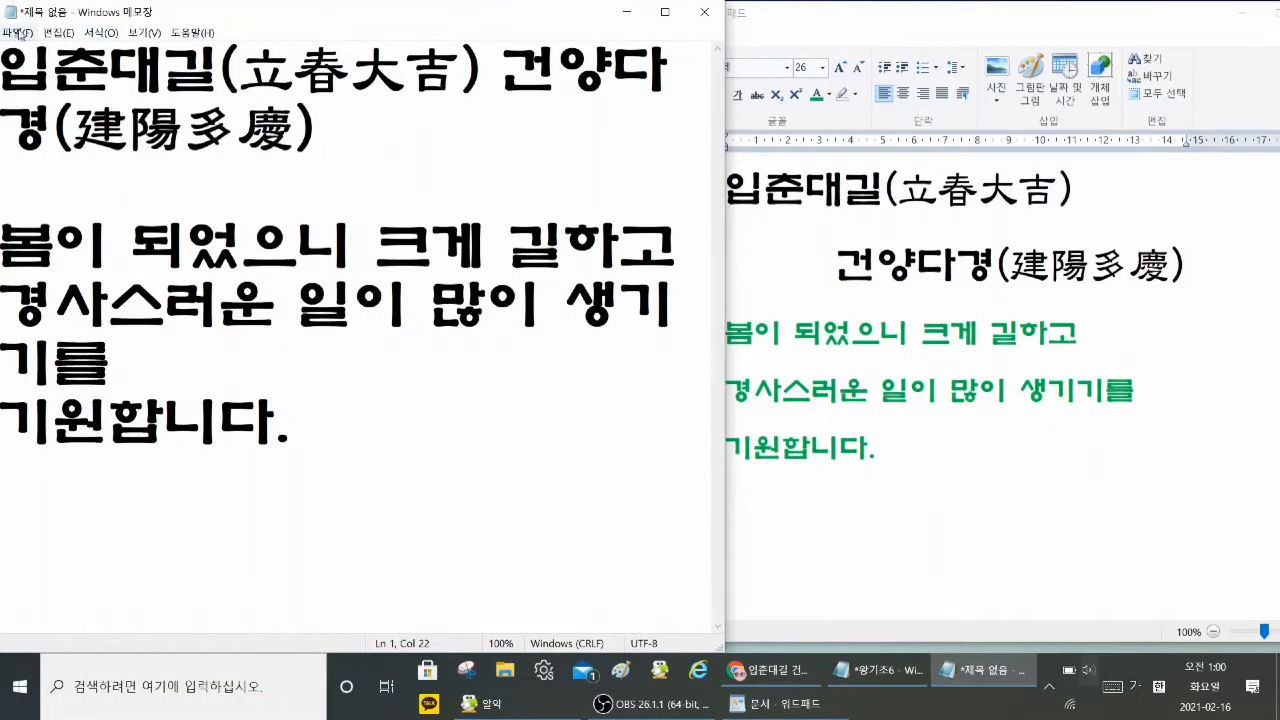
left_click(808, 40)
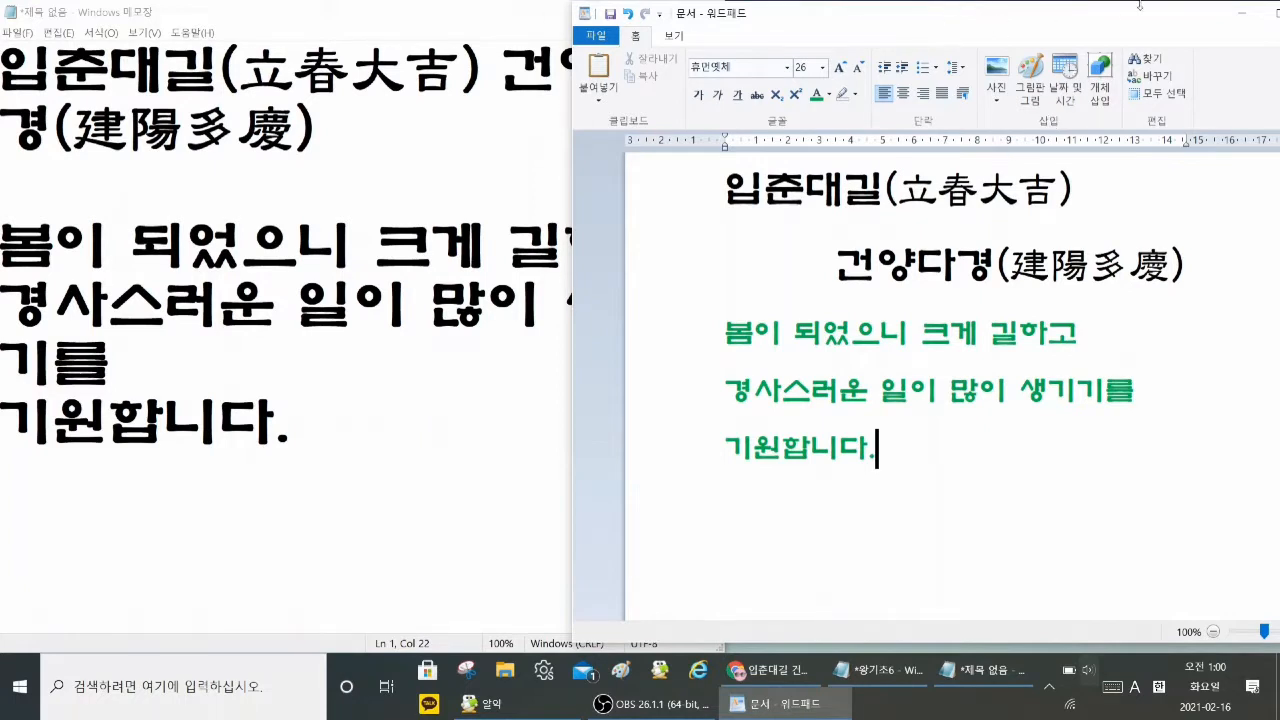
left_click_drag(1107, 27, 961, 26)
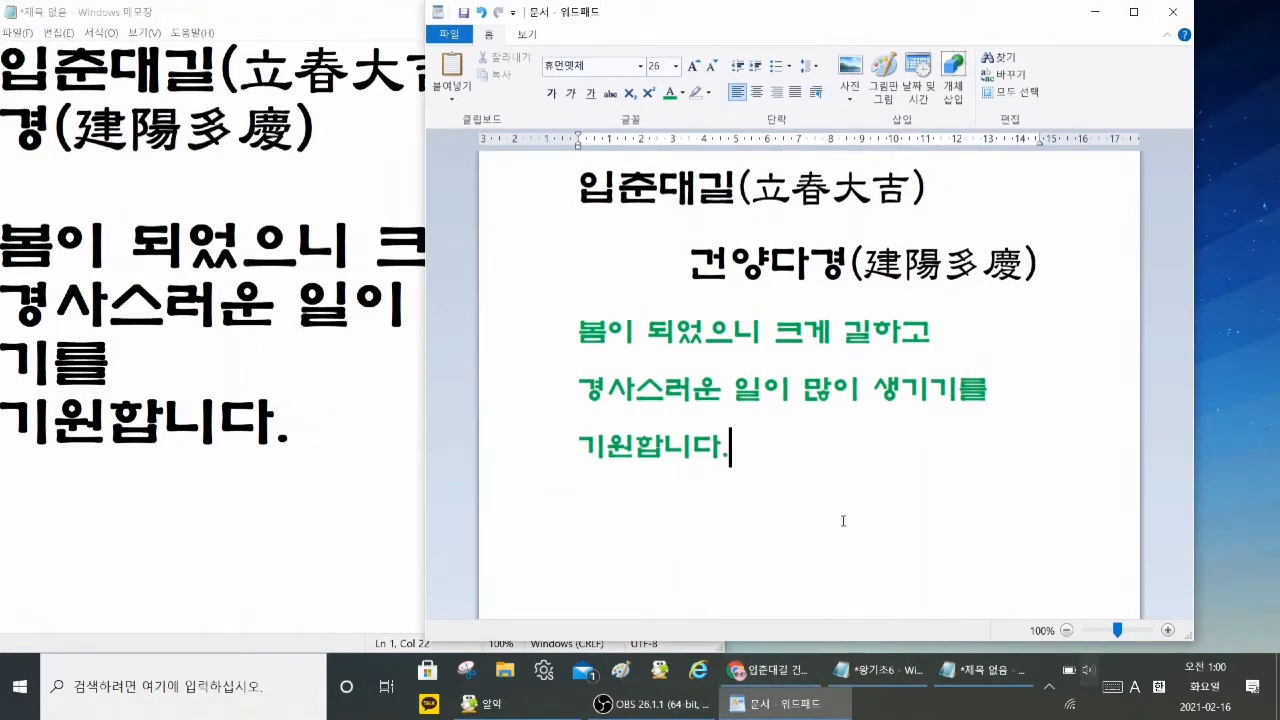
Step: Switch to Chrome and, in the 입춘대길 캘리그라피 image results, open the clipboard calligraphy picture showing both Hanja and Korean text
mouse_move(786, 676)
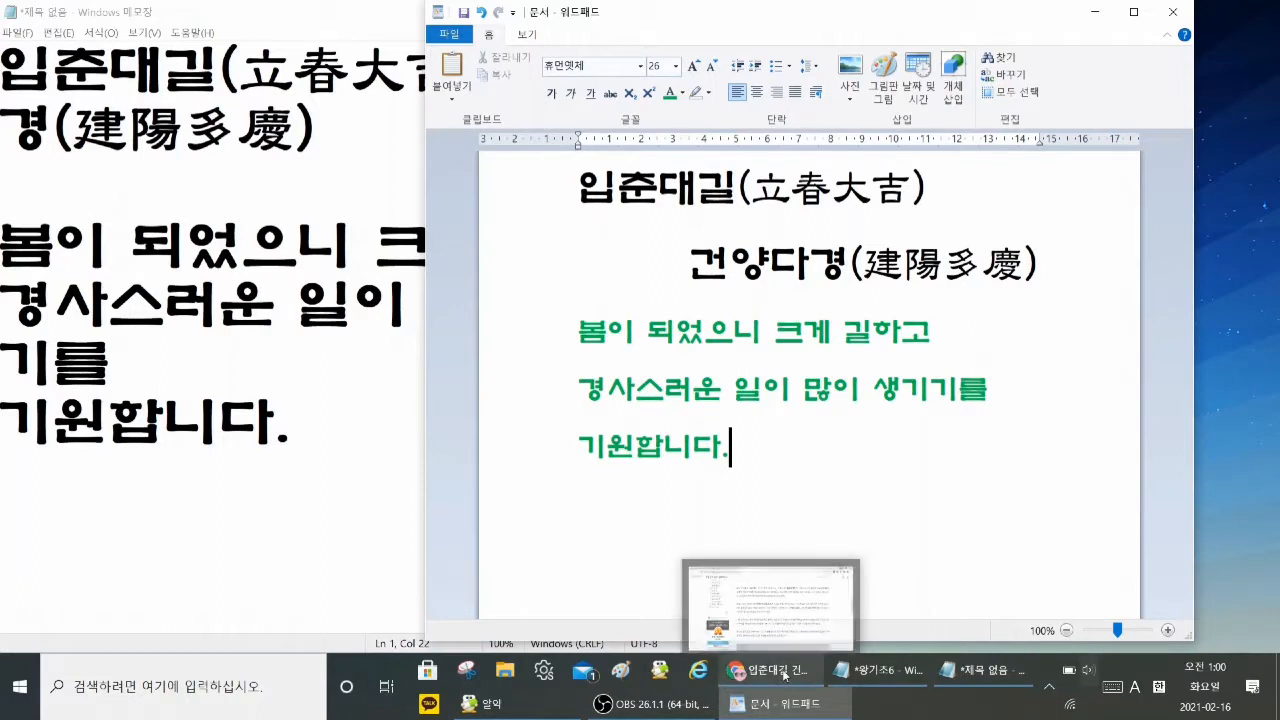
left_click(786, 676)
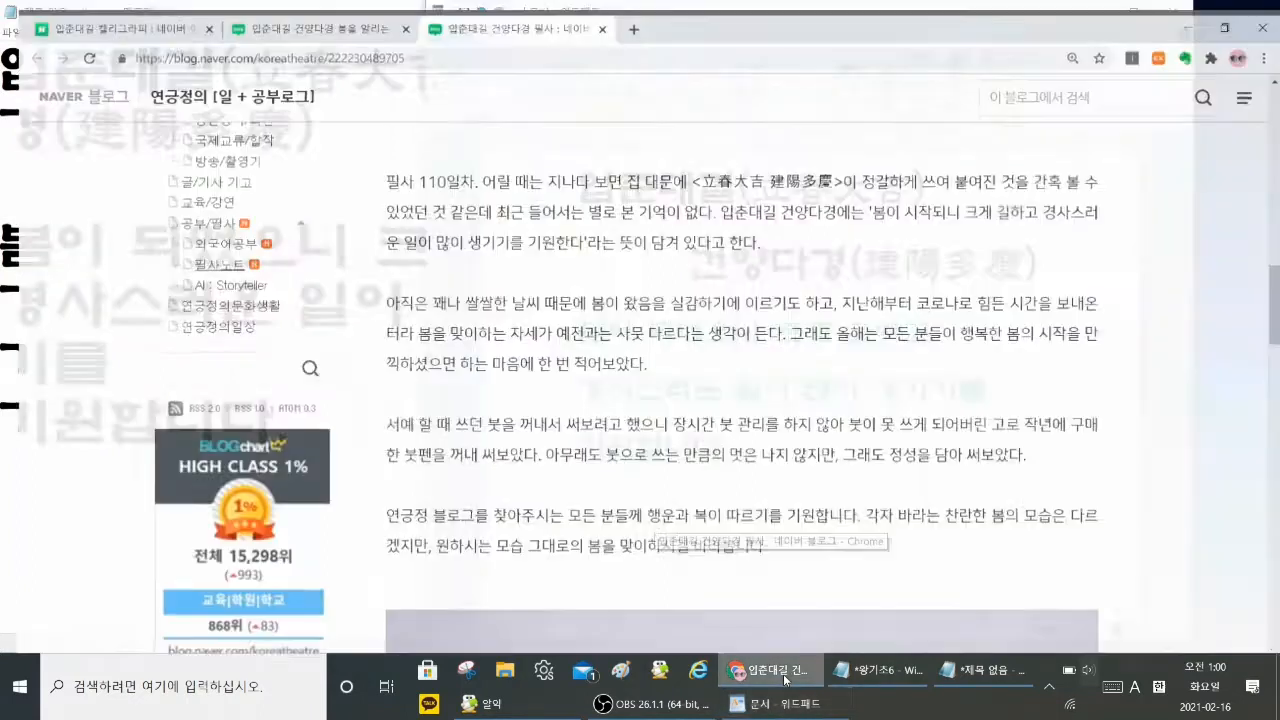
left_click(170, 14)
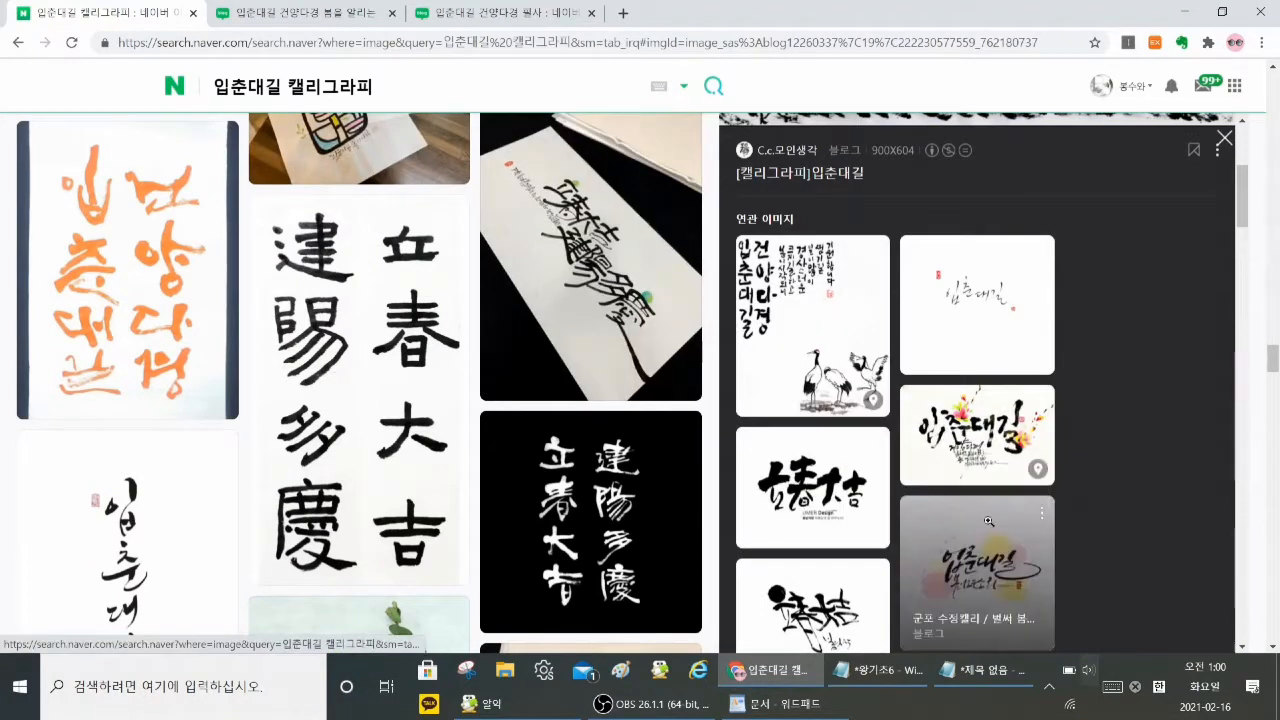
scroll(988, 521, "down", 2)
left_click(982, 402)
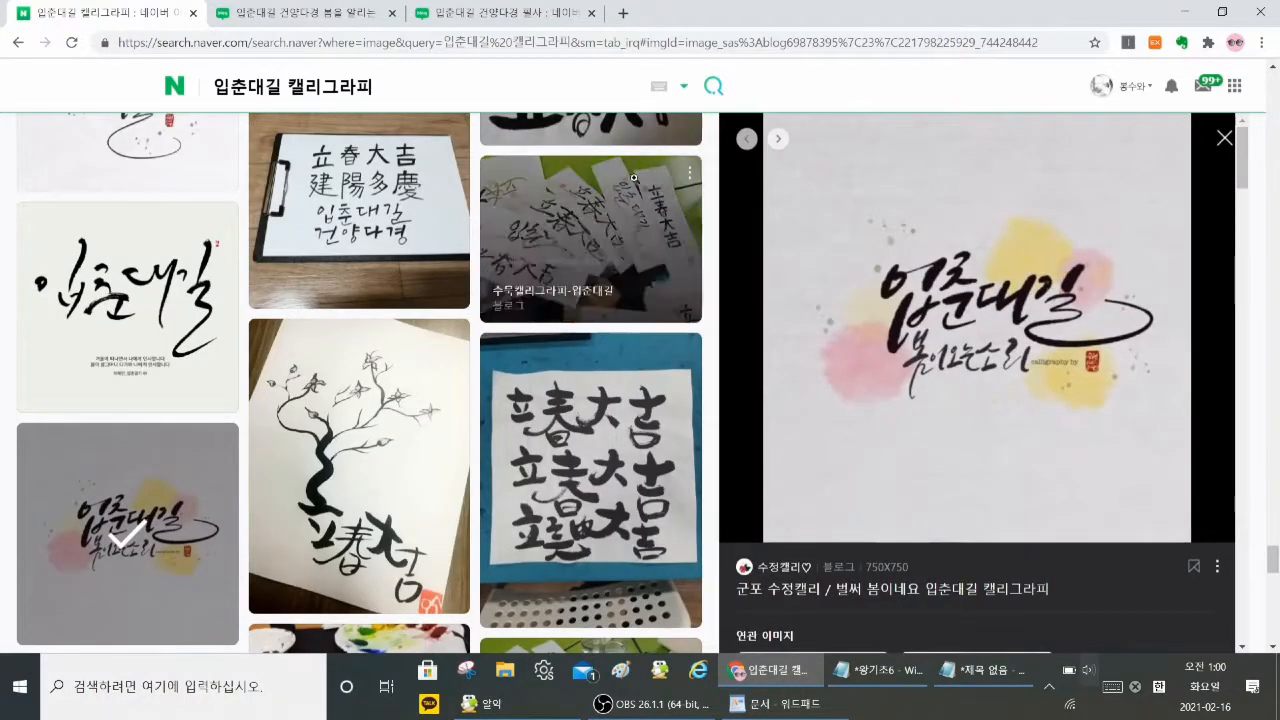
left_click(387, 178)
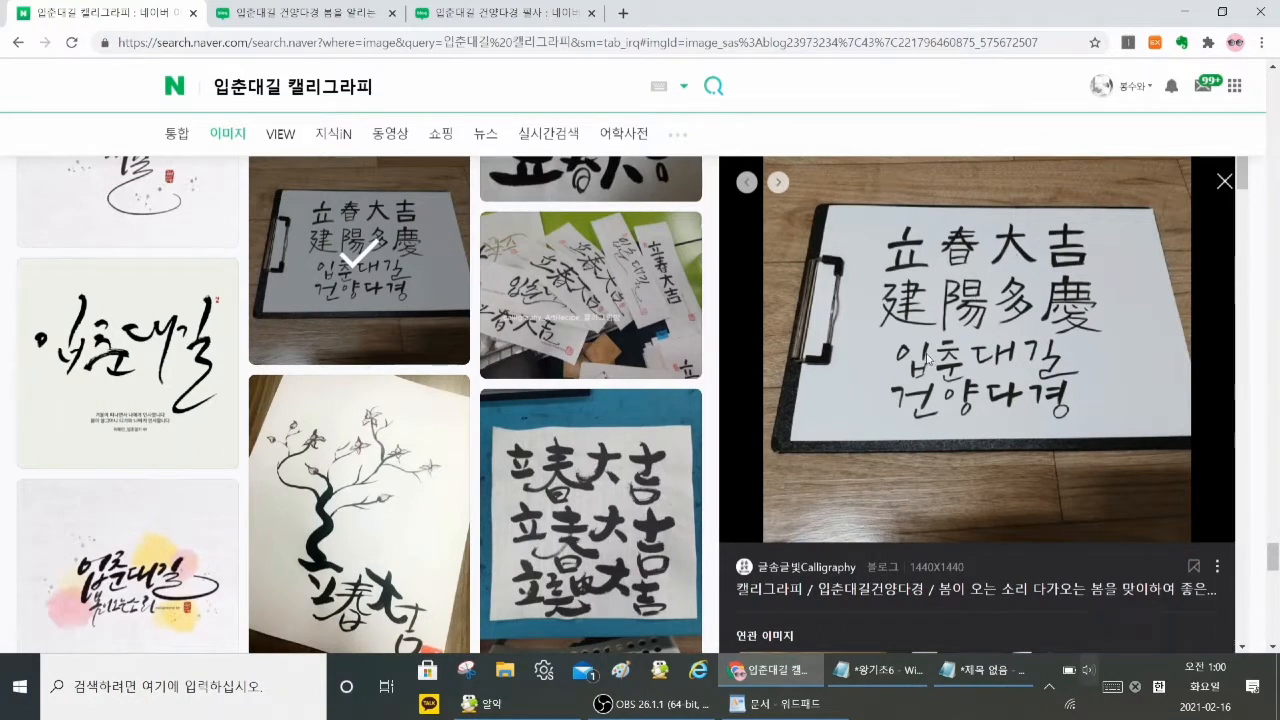
Step: Save the opened clipboard calligraphy picture to the desktop as a JPEG image named 입춘대길
right_click(927, 253)
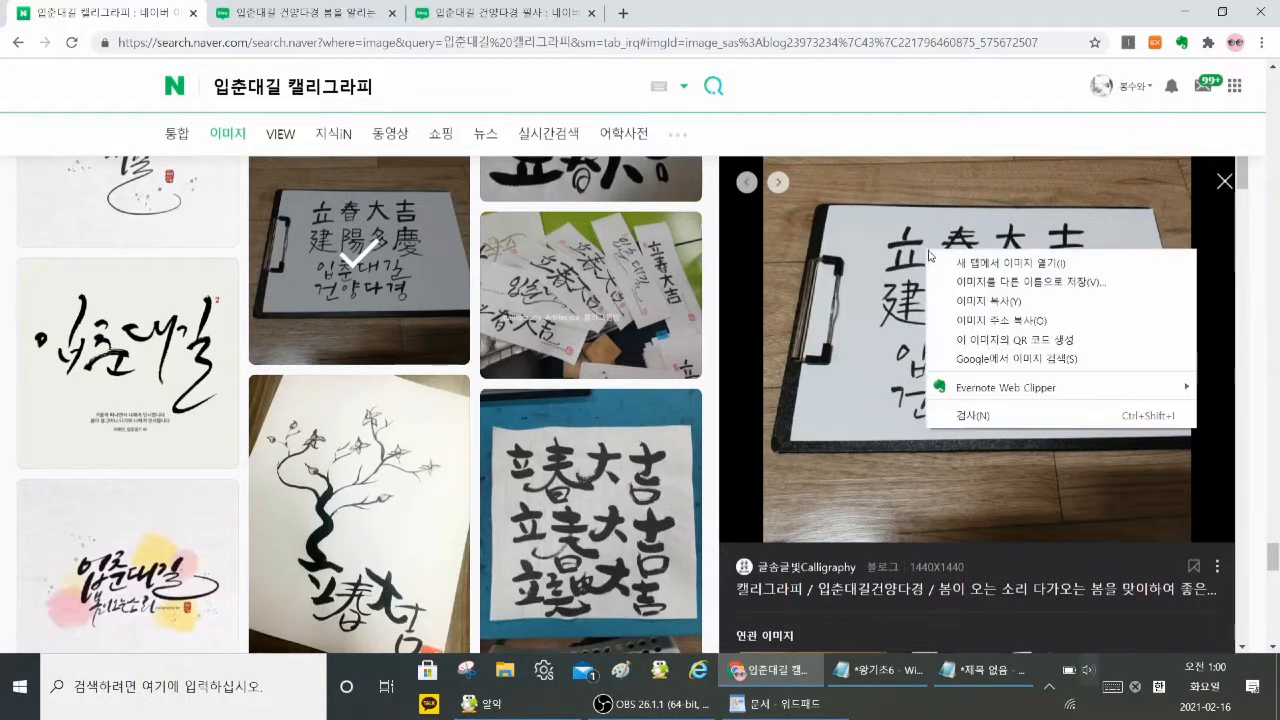
left_click(1018, 283)
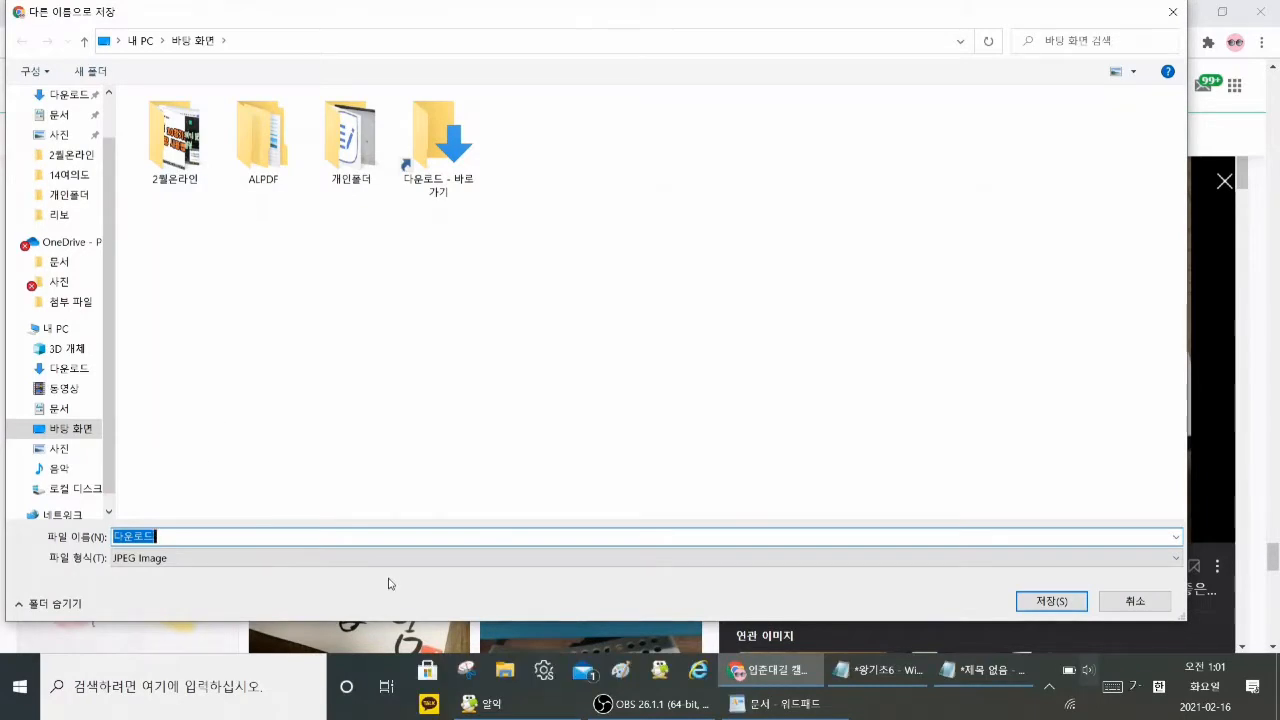
type("입춘대길")
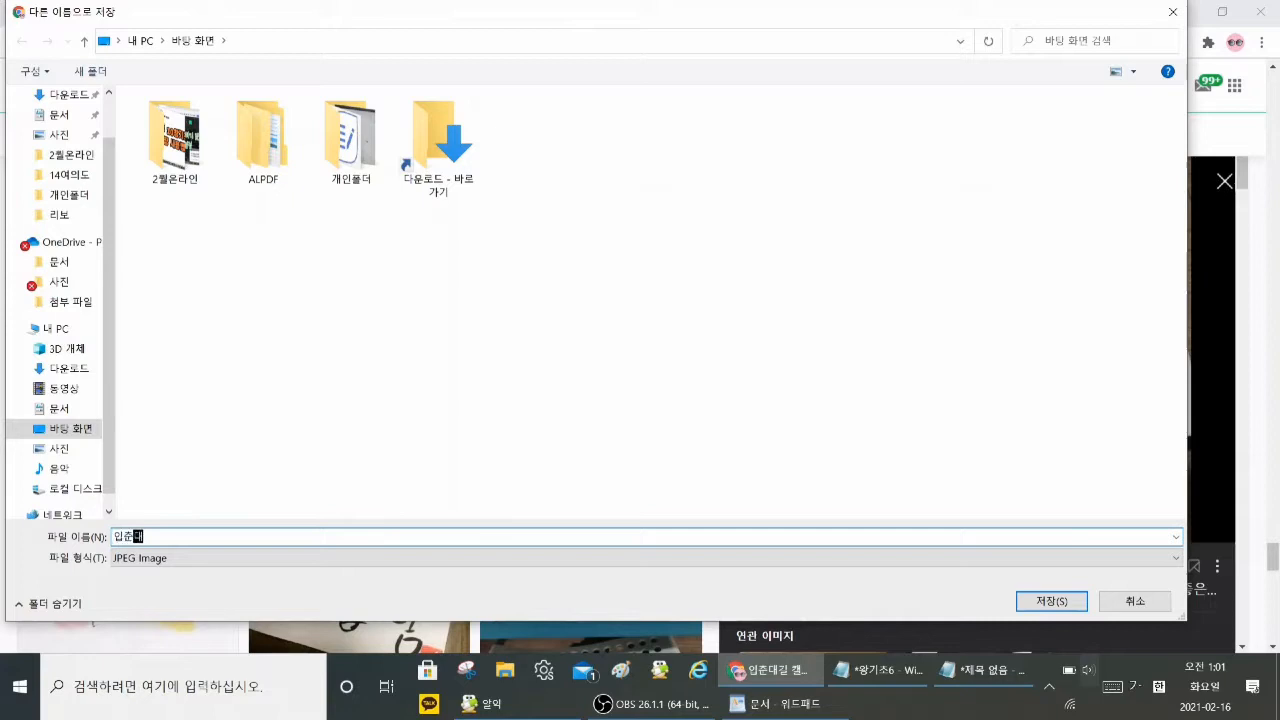
key("Return")
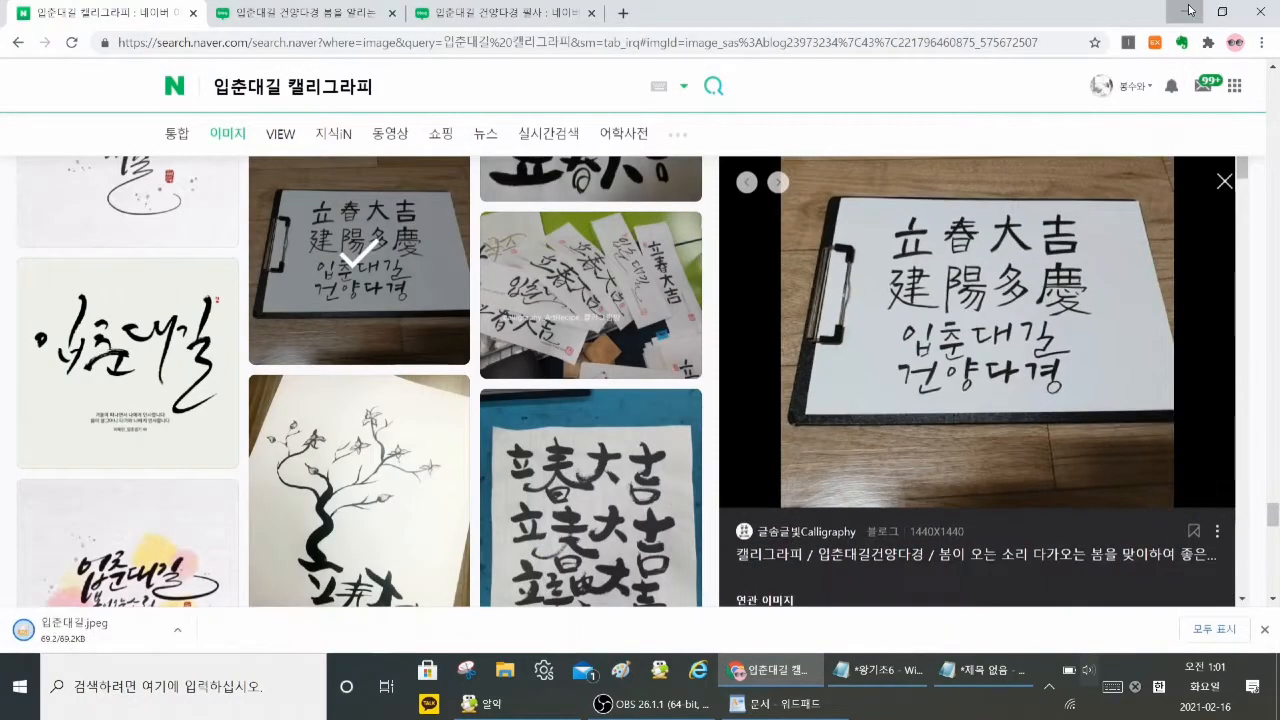
Step: Minimize the Chrome, WordPad and Notepad windows and move the saved 입춘대길 image to an empty area of the desktop
left_click(1188, 13)
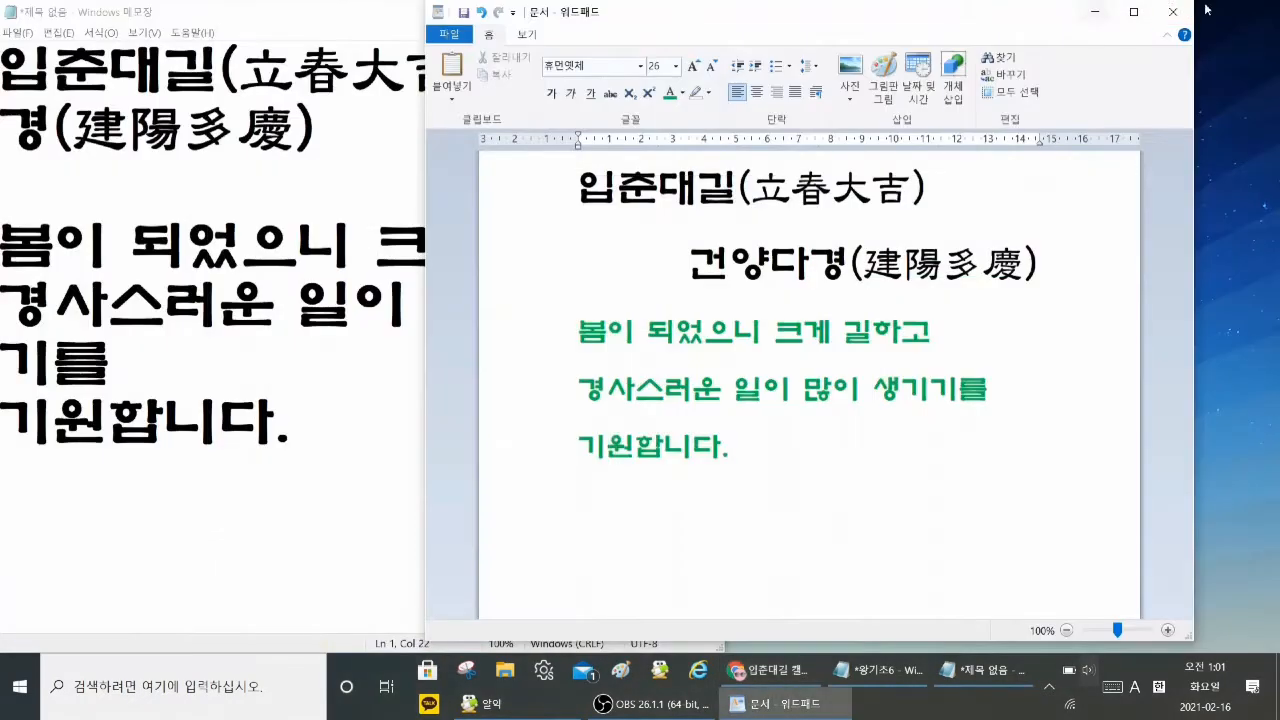
left_click(1095, 11)
left_click(626, 12)
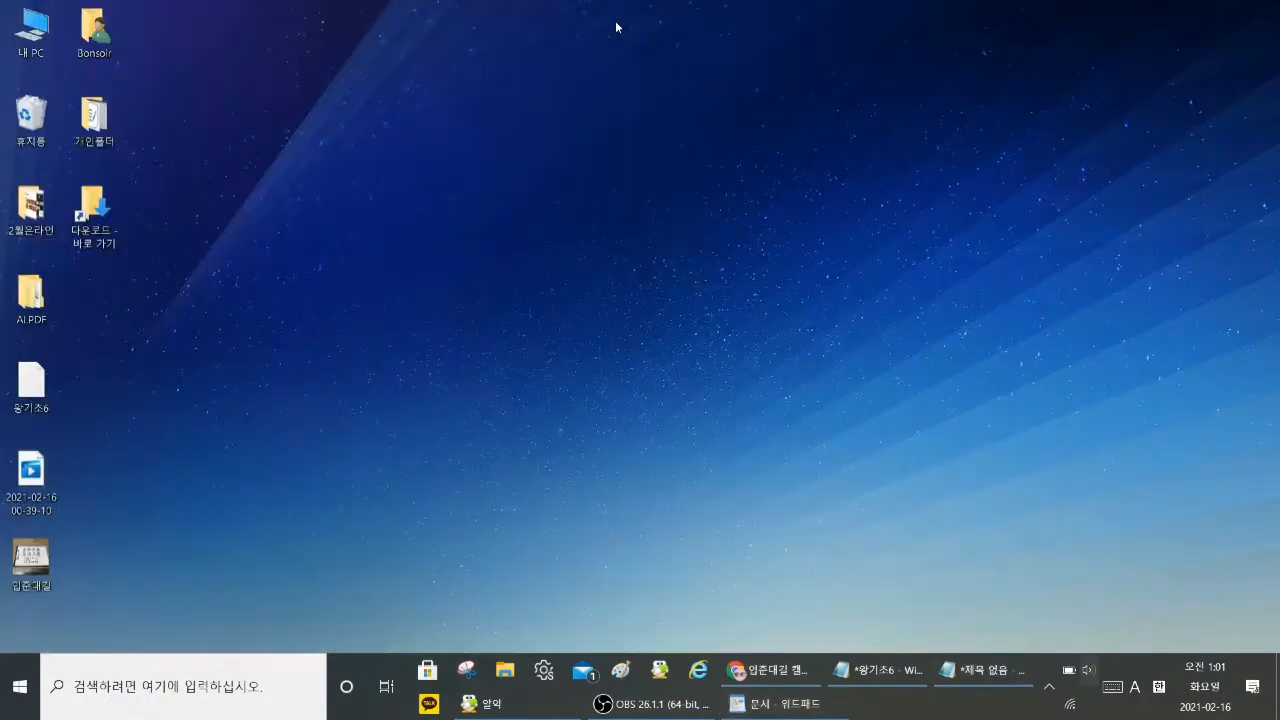
left_click_drag(30, 560, 537, 122)
left_click(602, 179)
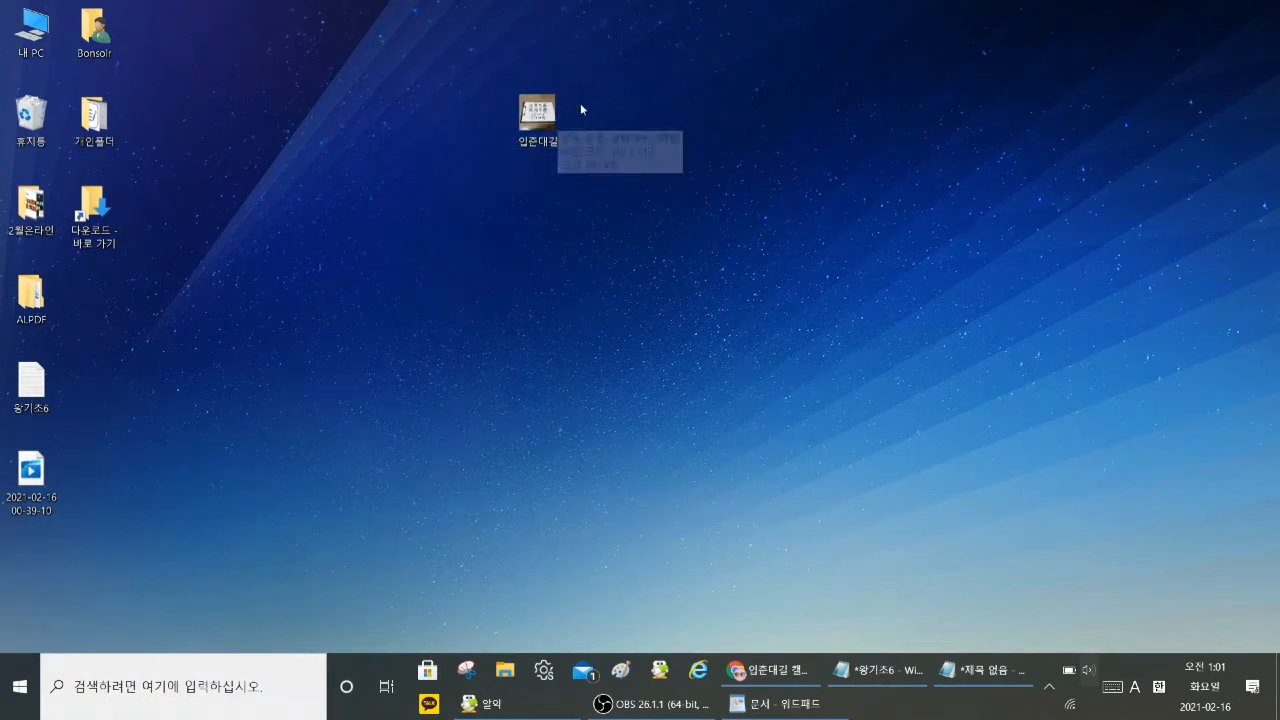
Step: Bring back WordPad maximized and insert the 입춘대길 picture from the desktop (바탕 화면) below the green text
left_click(797, 712)
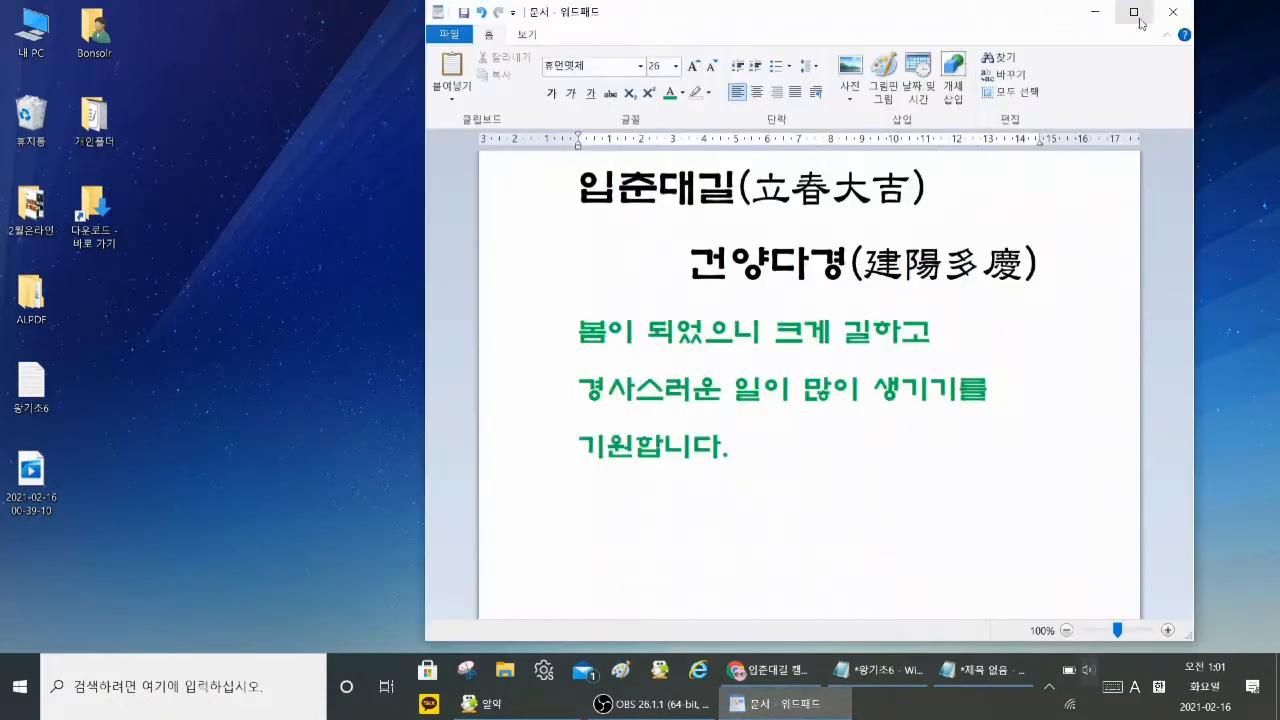
left_click(795, 492)
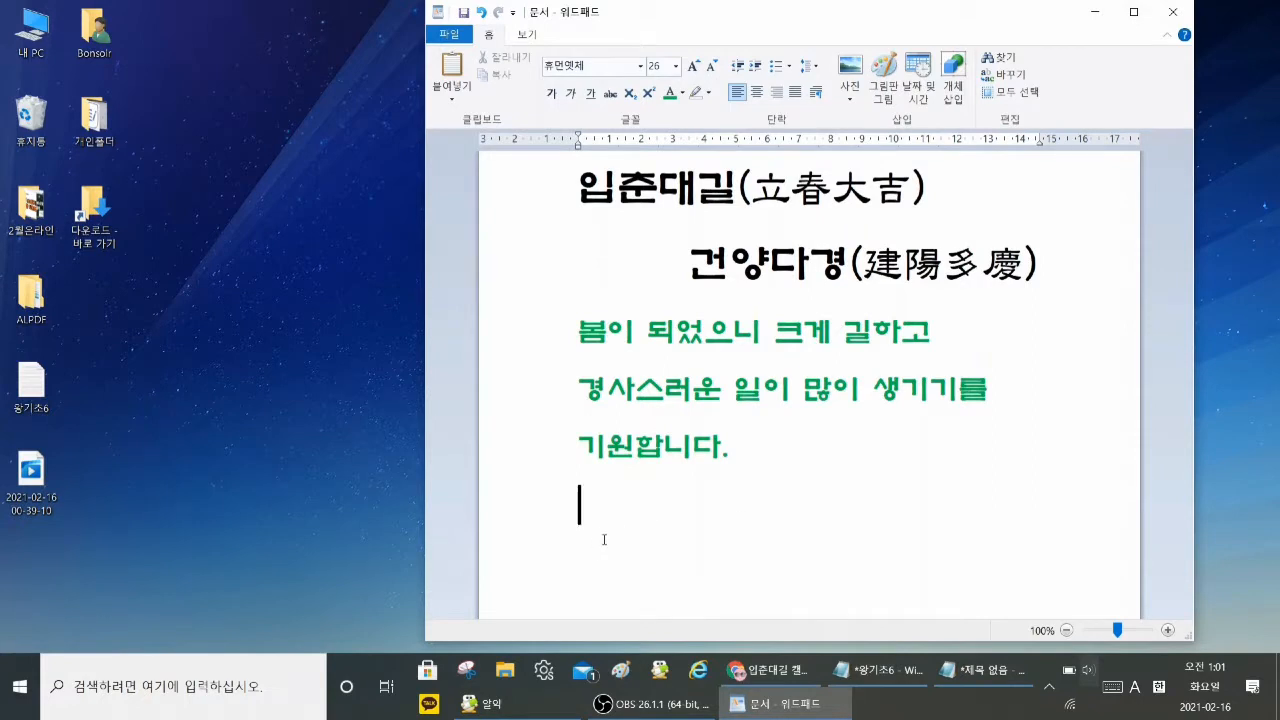
left_click(1134, 12)
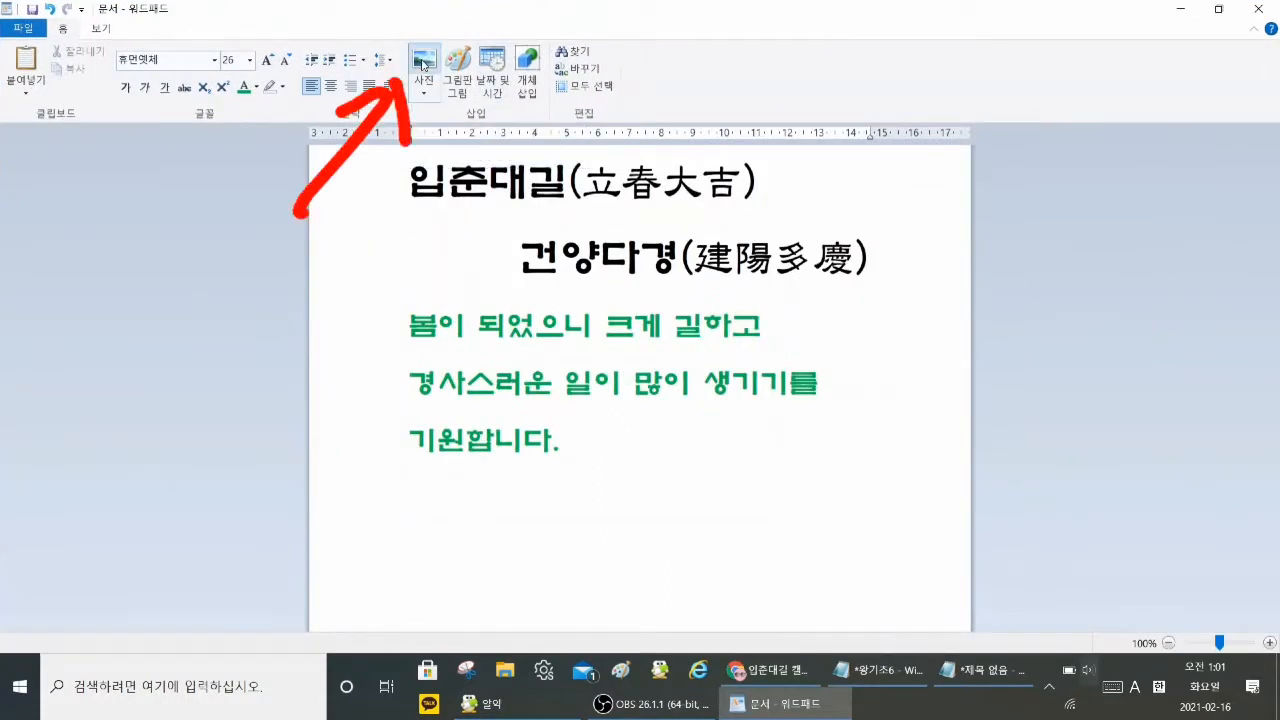
left_click(421, 67)
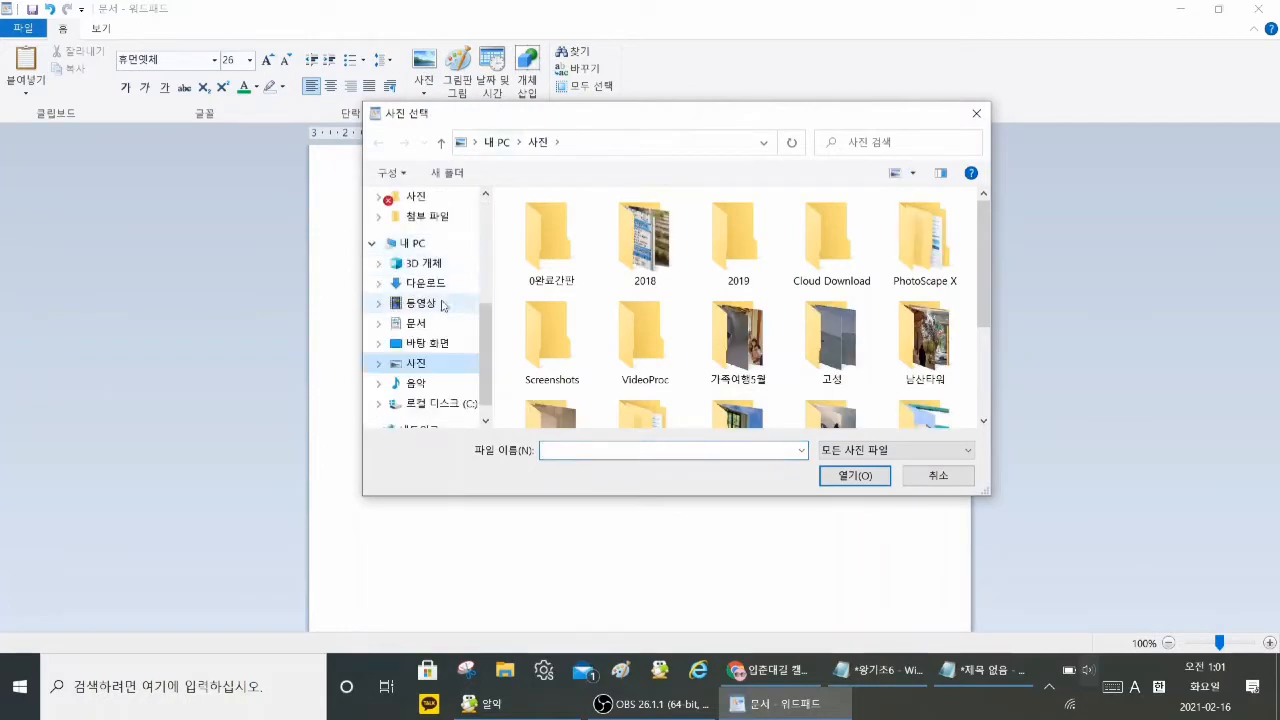
left_click(440, 345)
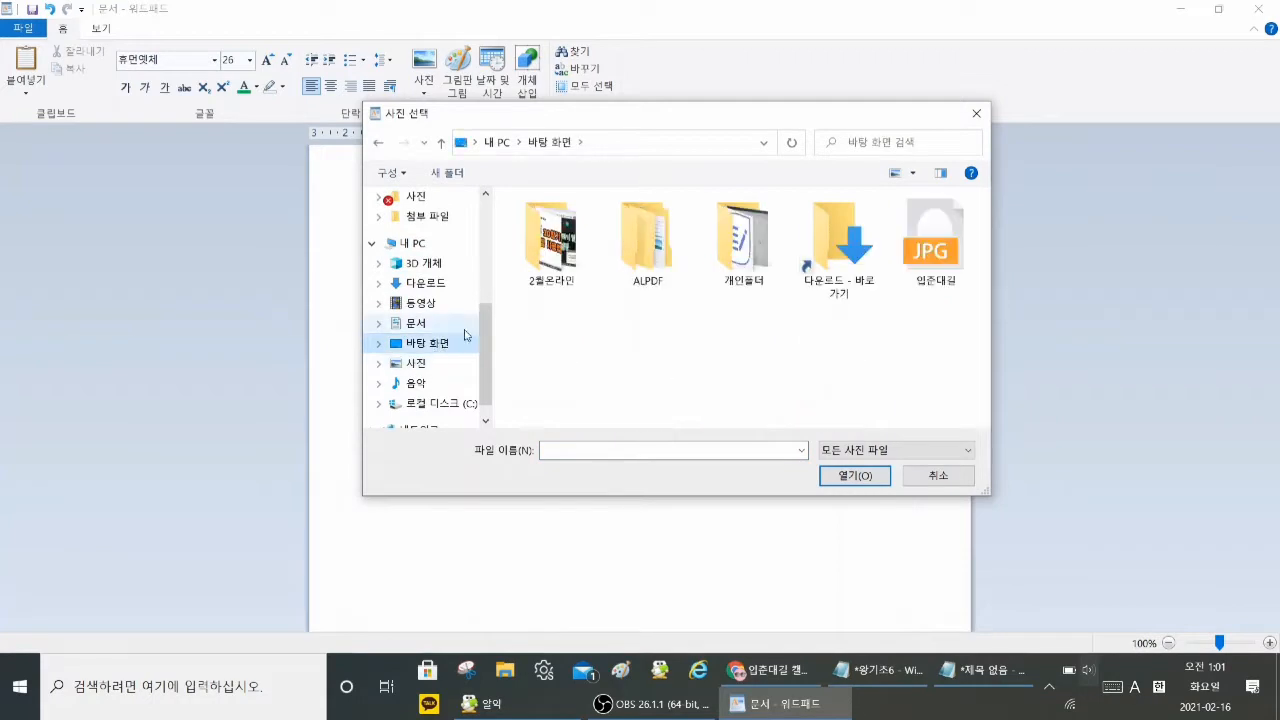
left_click(958, 248)
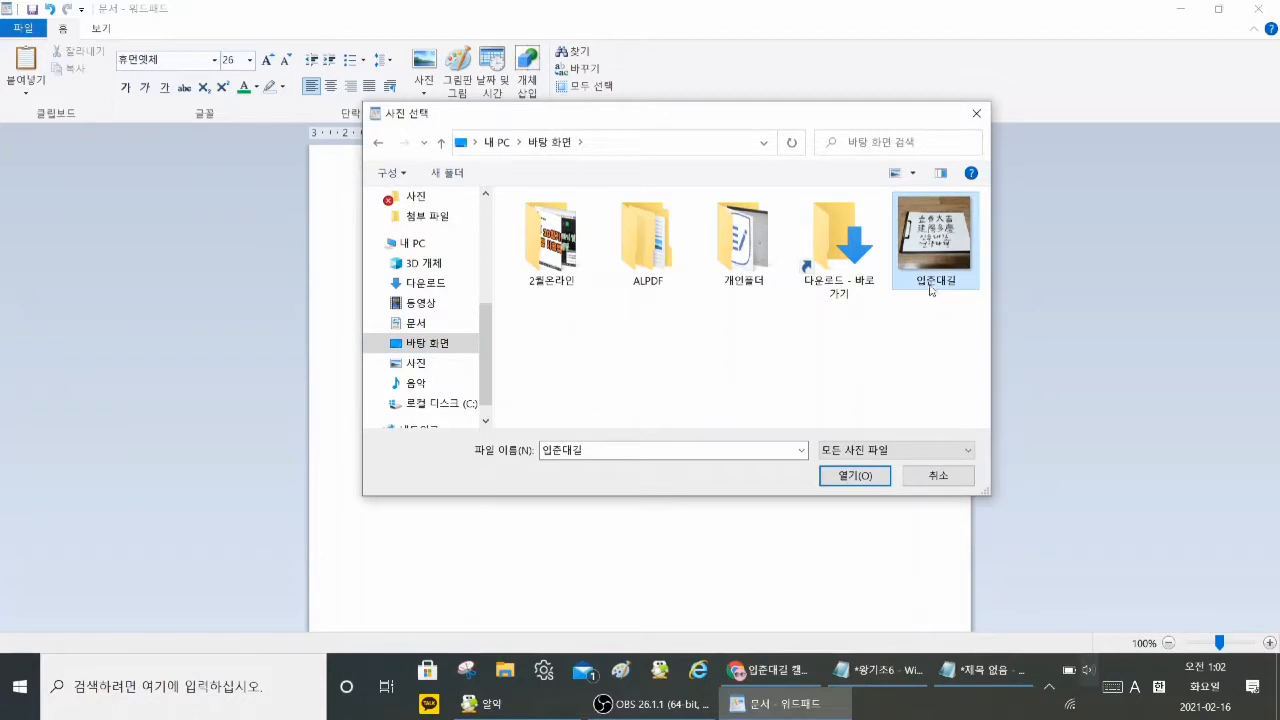
left_click(877, 472)
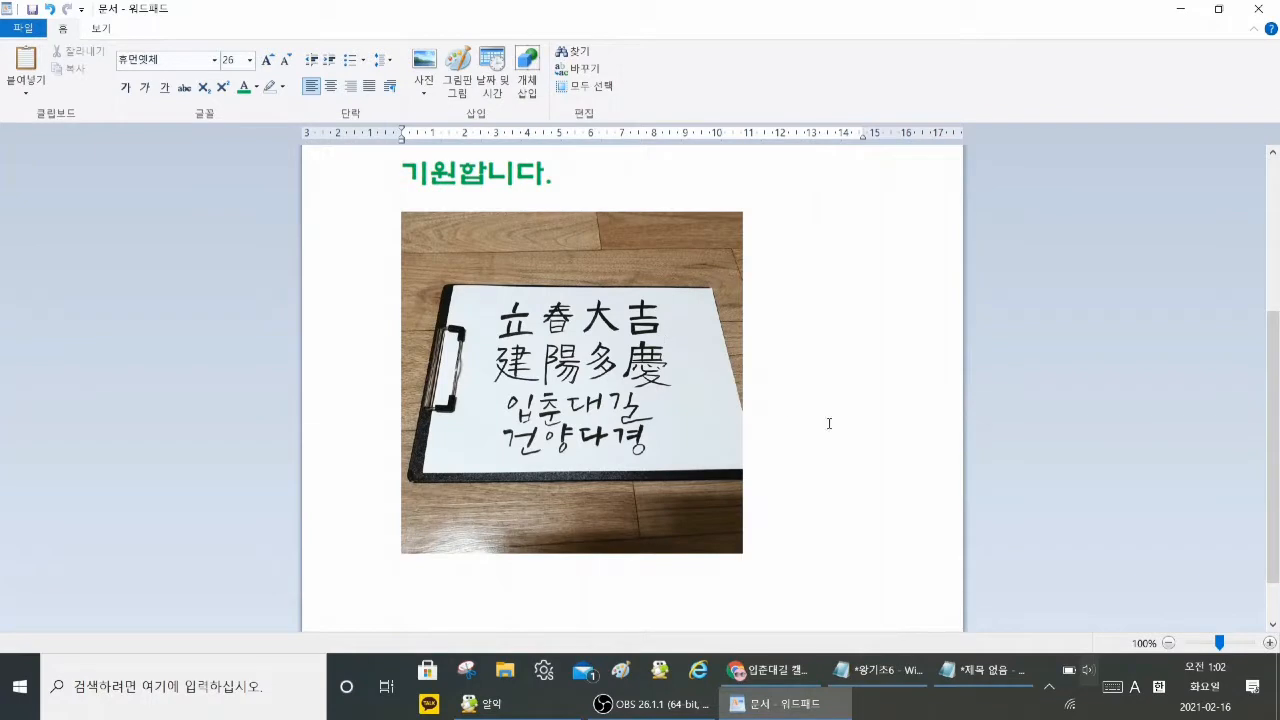
Step: Center the inserted calligraphy picture horizontally on the page
scroll(875, 408, "up", 5)
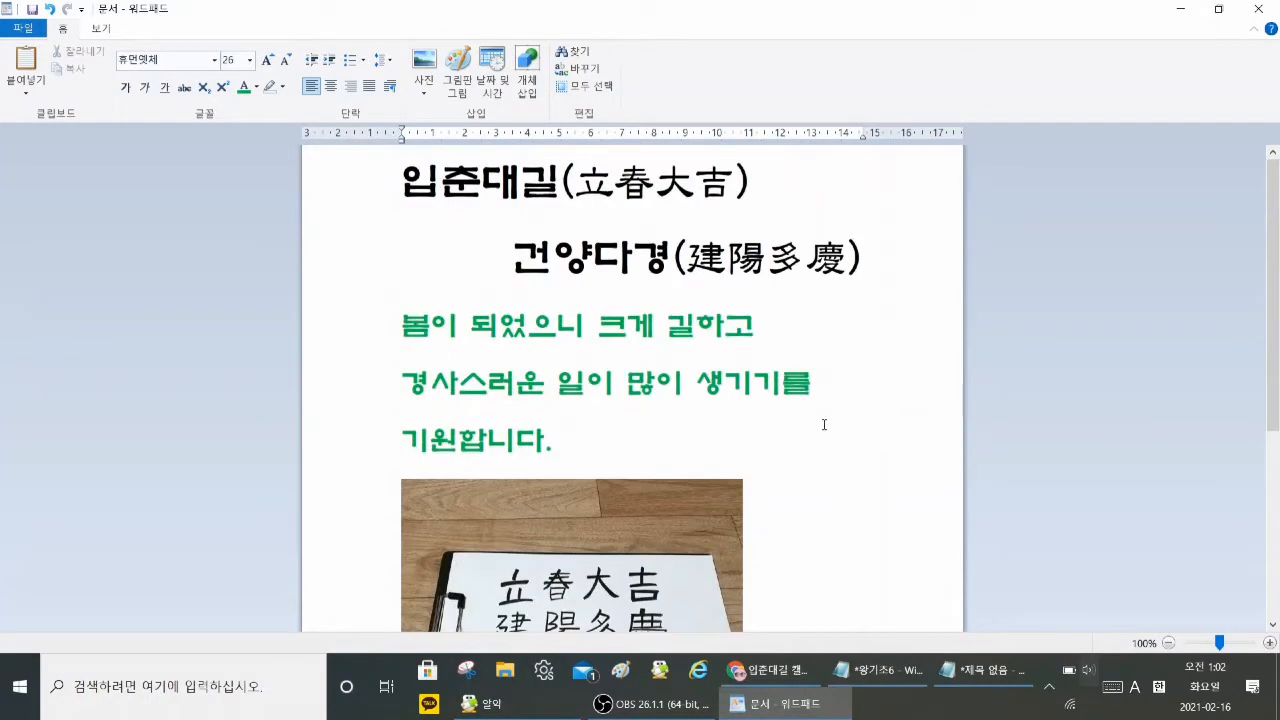
scroll(823, 426, "down", 6)
left_click(678, 218)
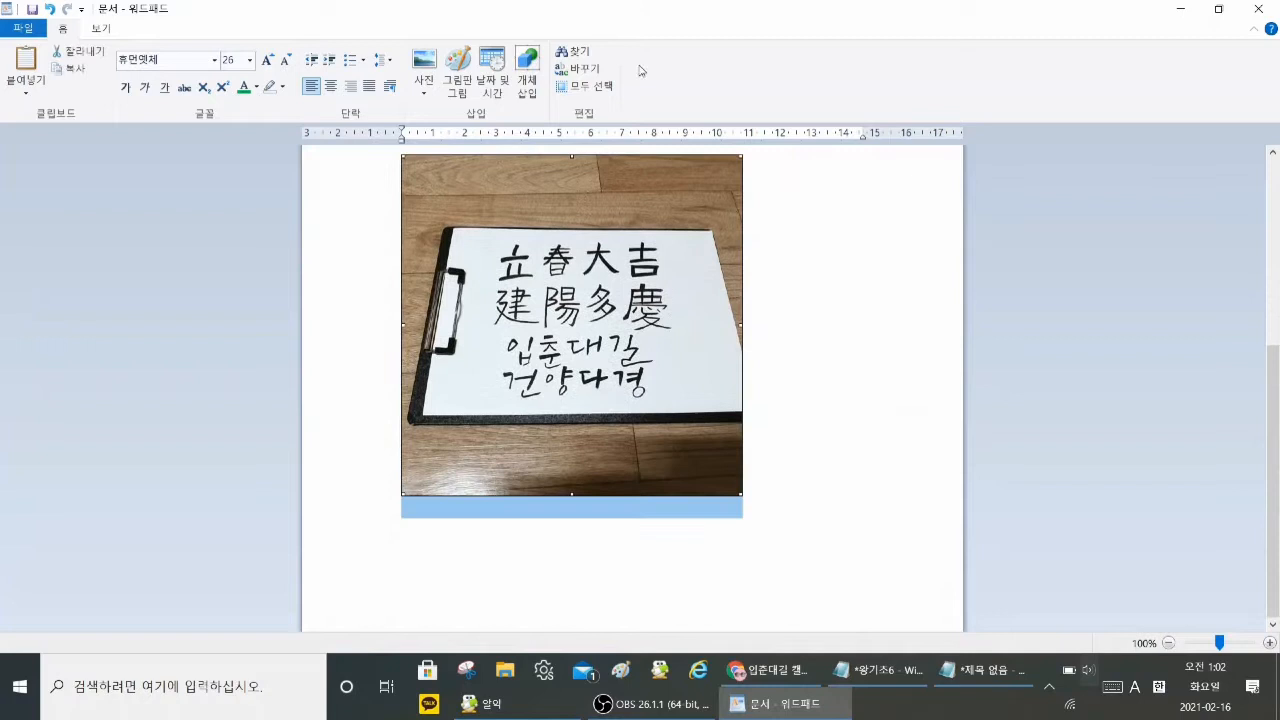
left_click(330, 87)
left_click(885, 309)
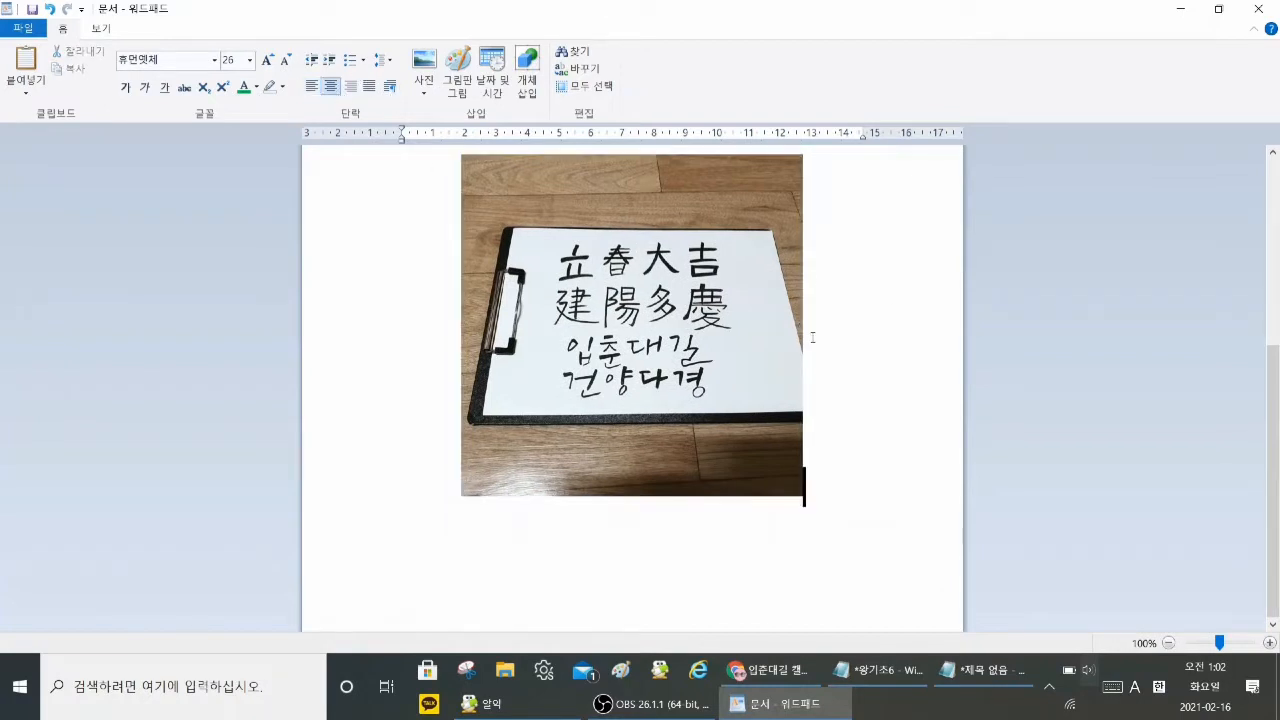
Step: Check the text and centered picture, then restore the WordPad window from full screen and move it aside on the desktop
scroll(811, 331, "up", 4)
scroll(811, 331, "down", 2)
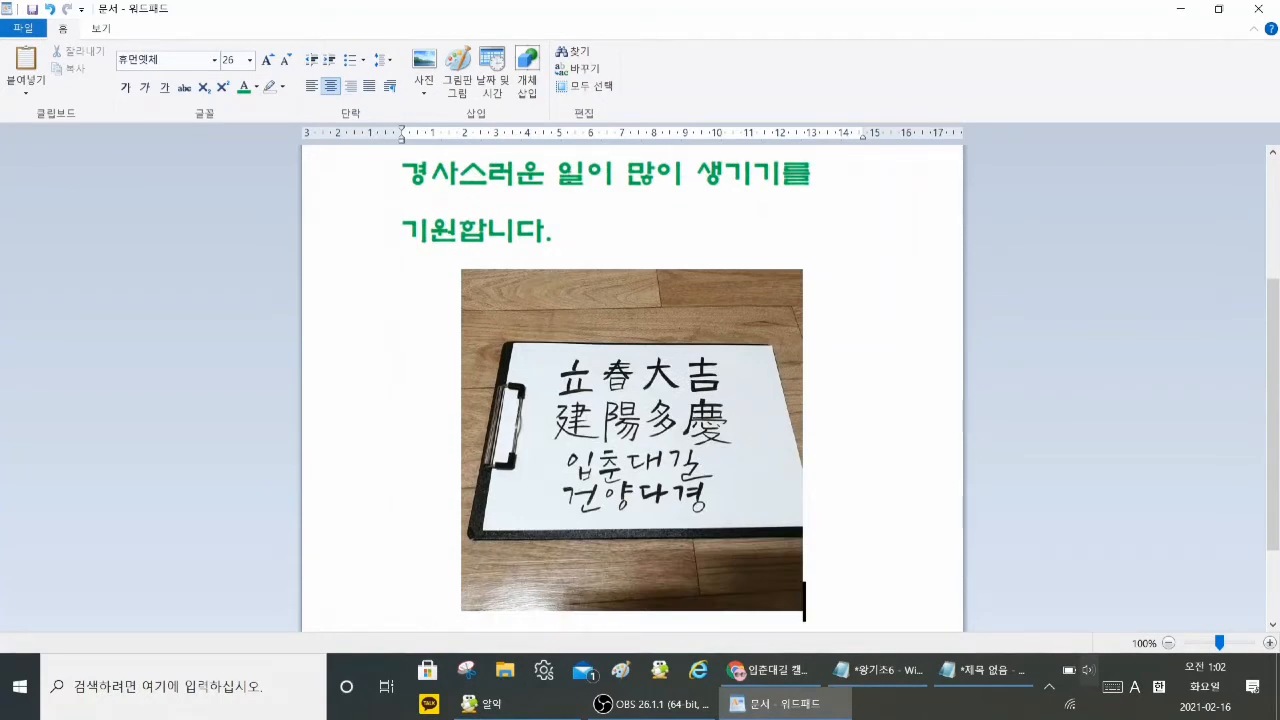
scroll(906, 452, "down", 1)
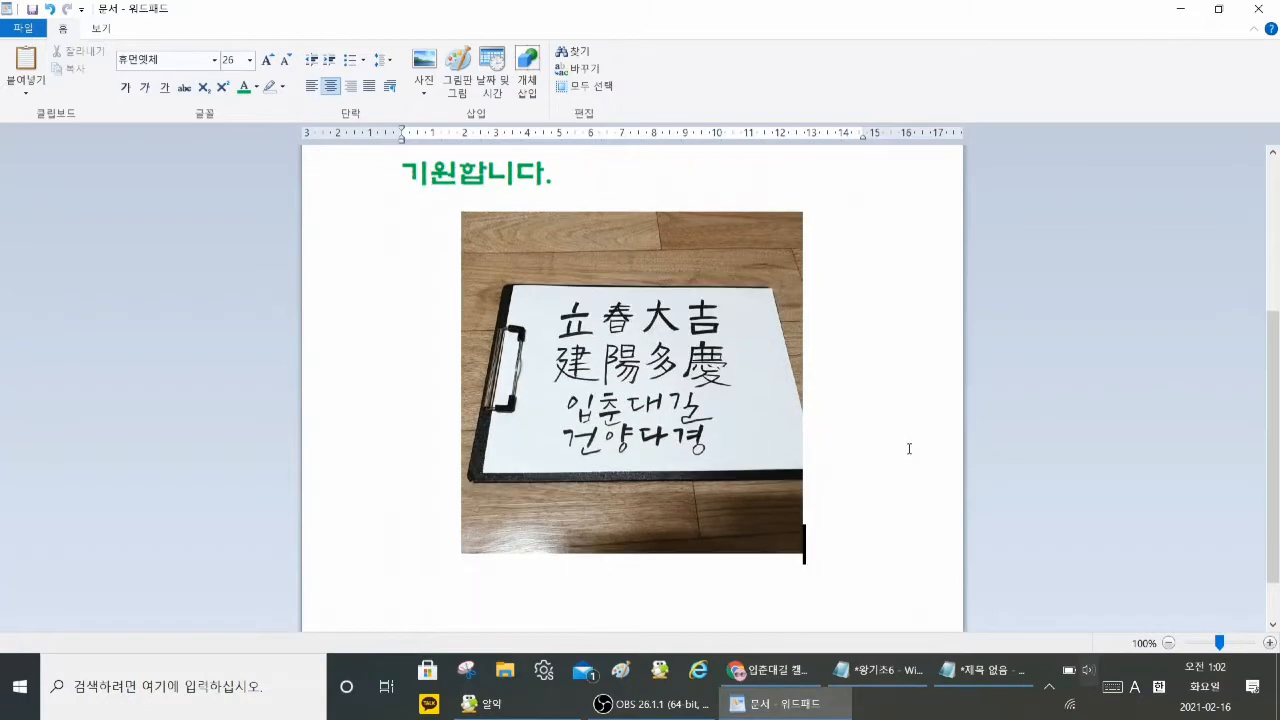
scroll(908, 449, "up", 4)
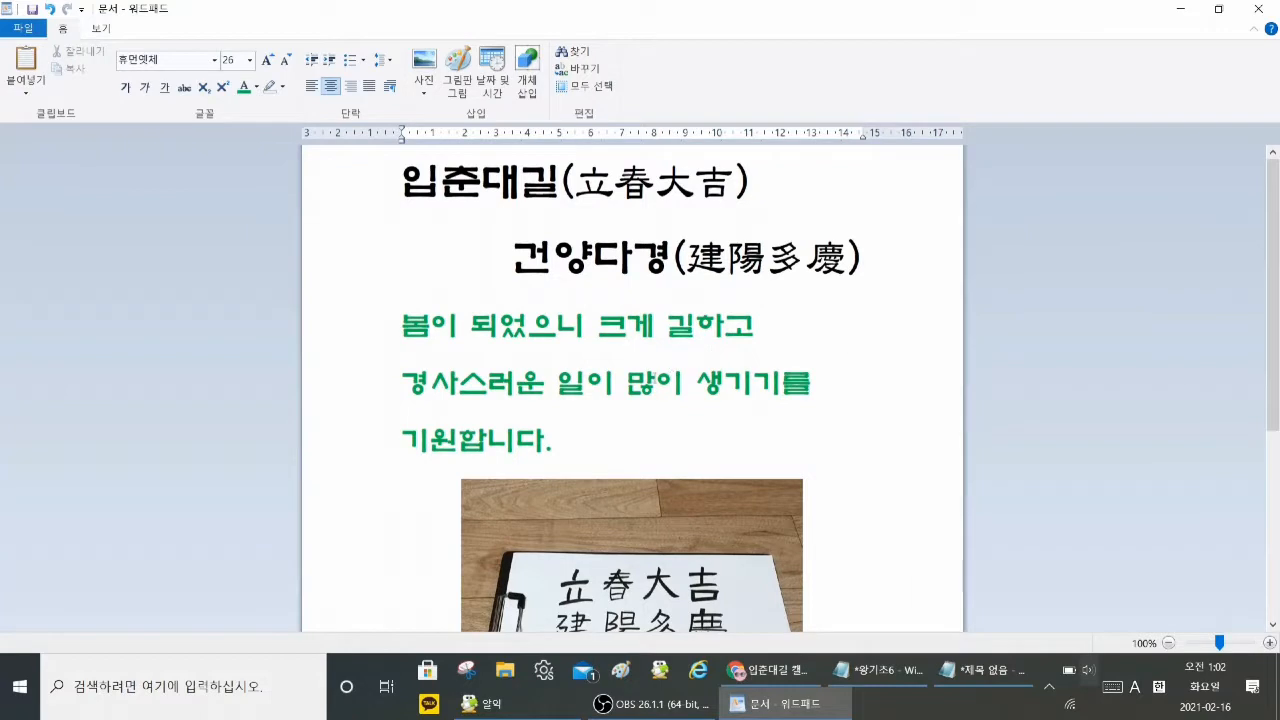
scroll(906, 450, "down", 3)
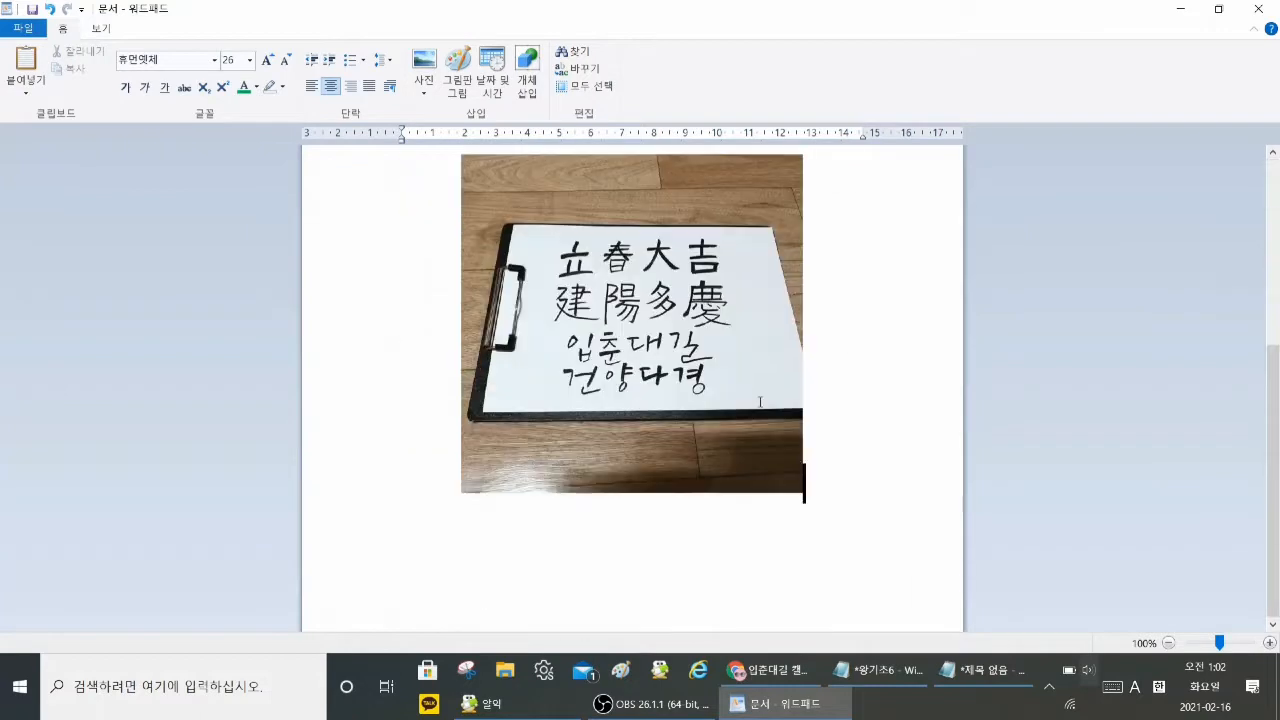
left_click(1218, 10)
scroll(812, 300, "up", 3)
left_click_drag(782, 28, 862, 35)
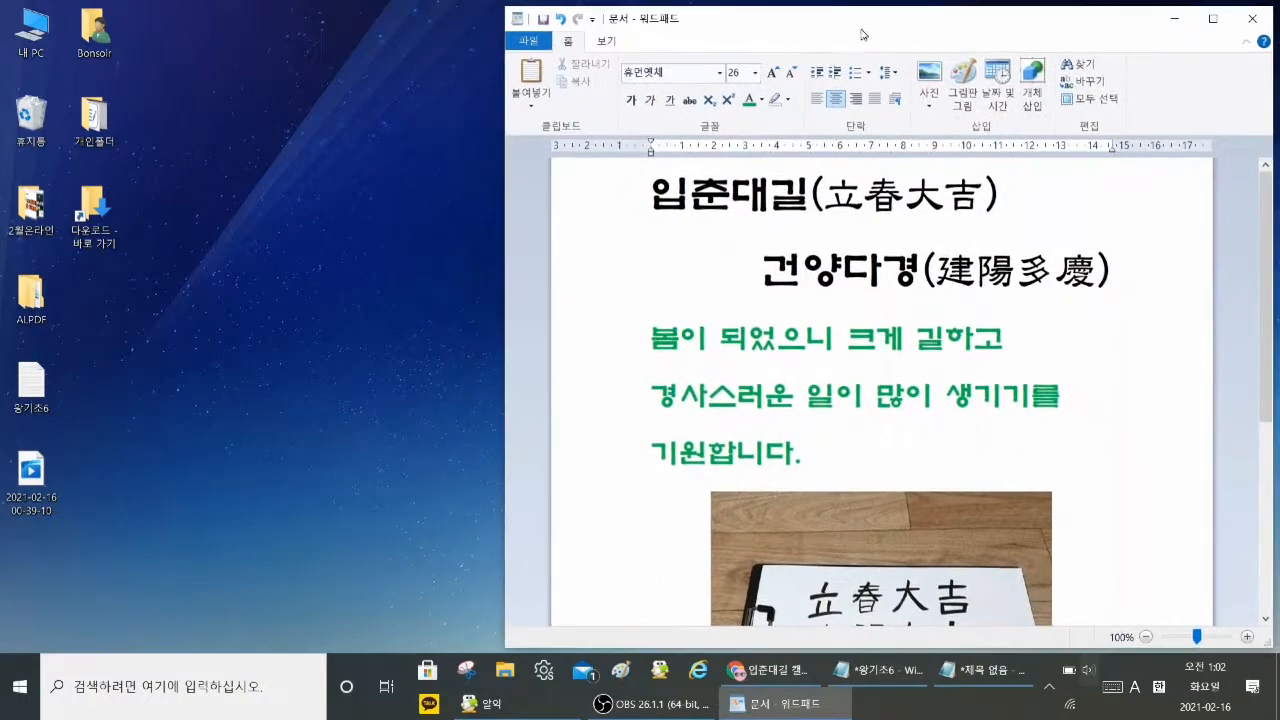
Step: Switch to the untitled Notepad document and set its font size to 36
left_click(970, 682)
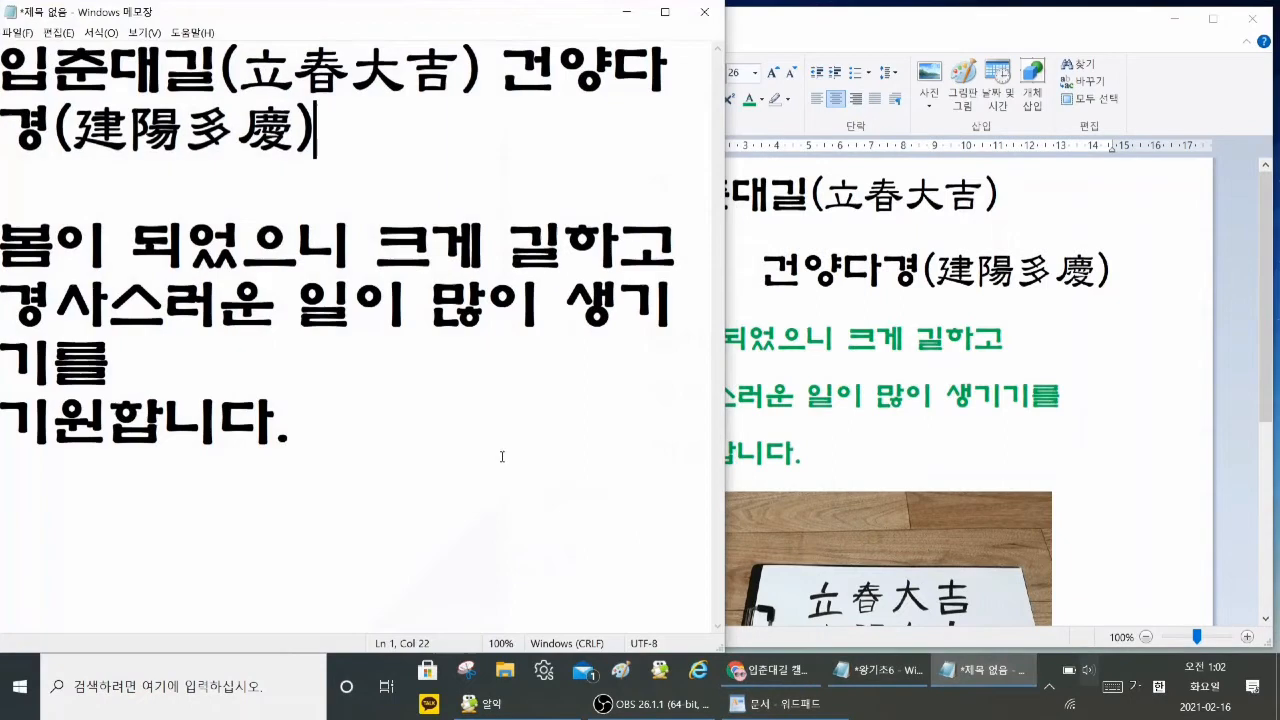
left_click(100, 32)
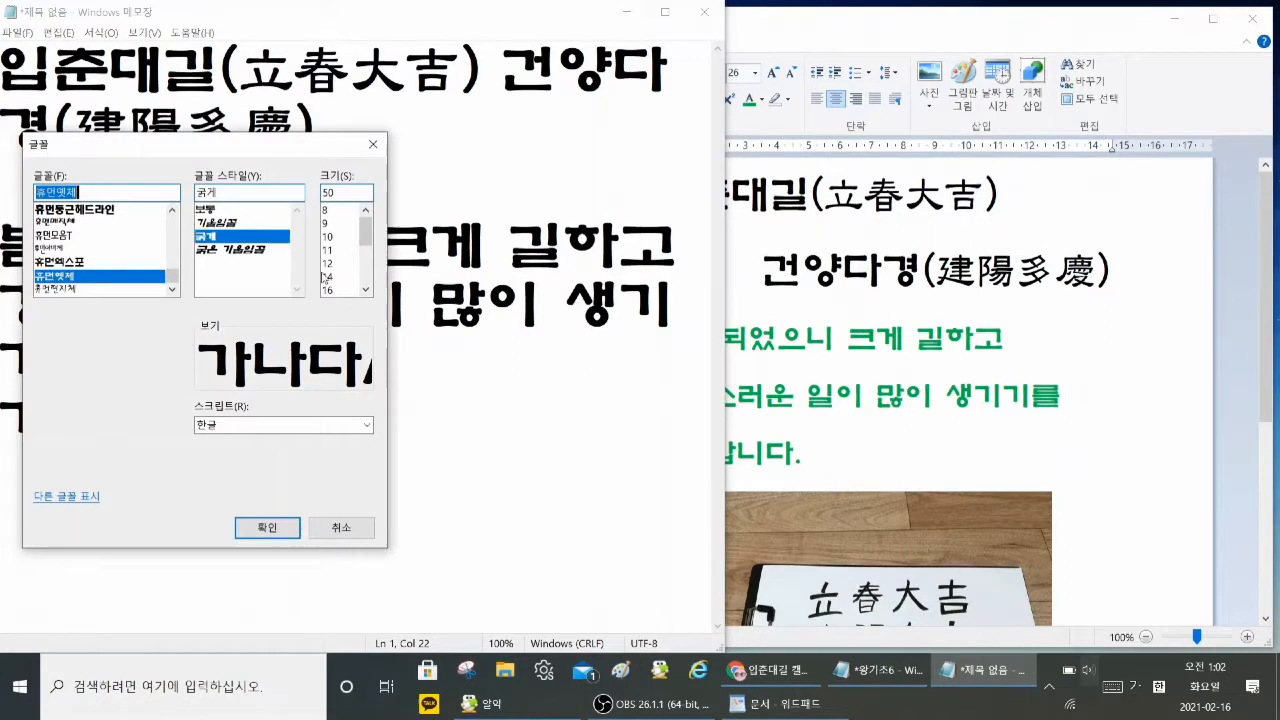
left_click_drag(368, 243, 372, 268)
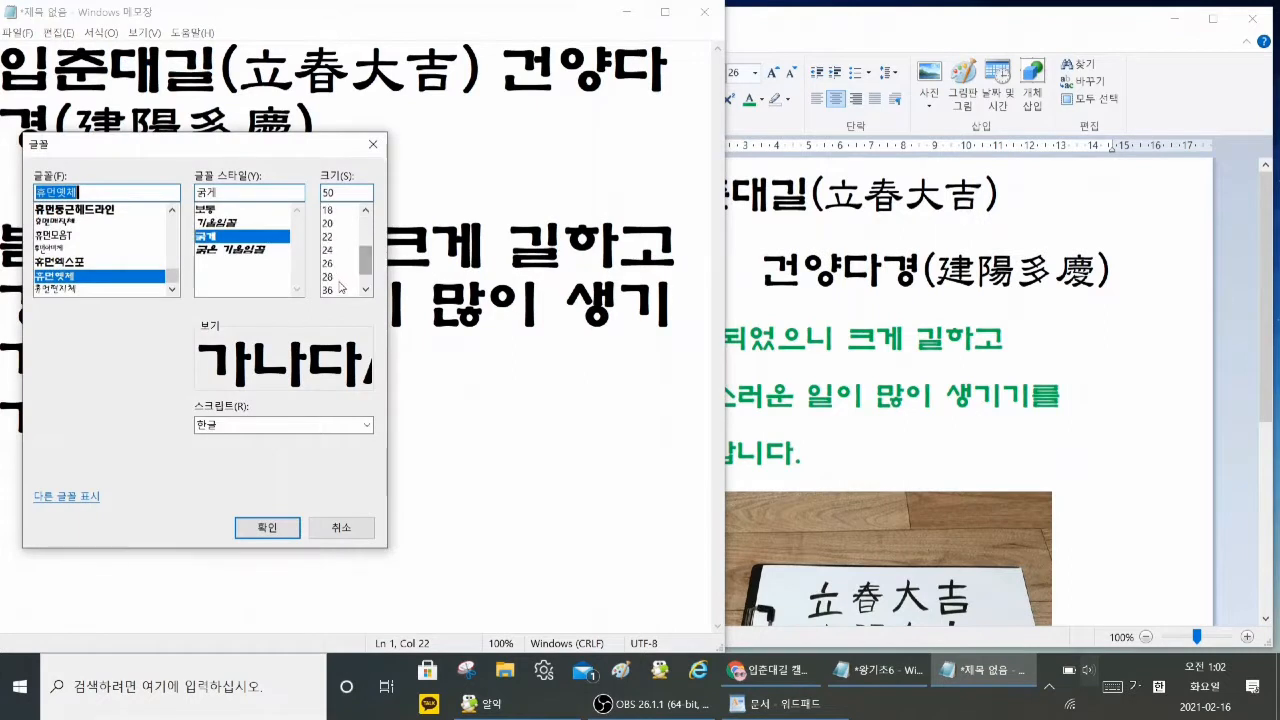
left_click(327, 290)
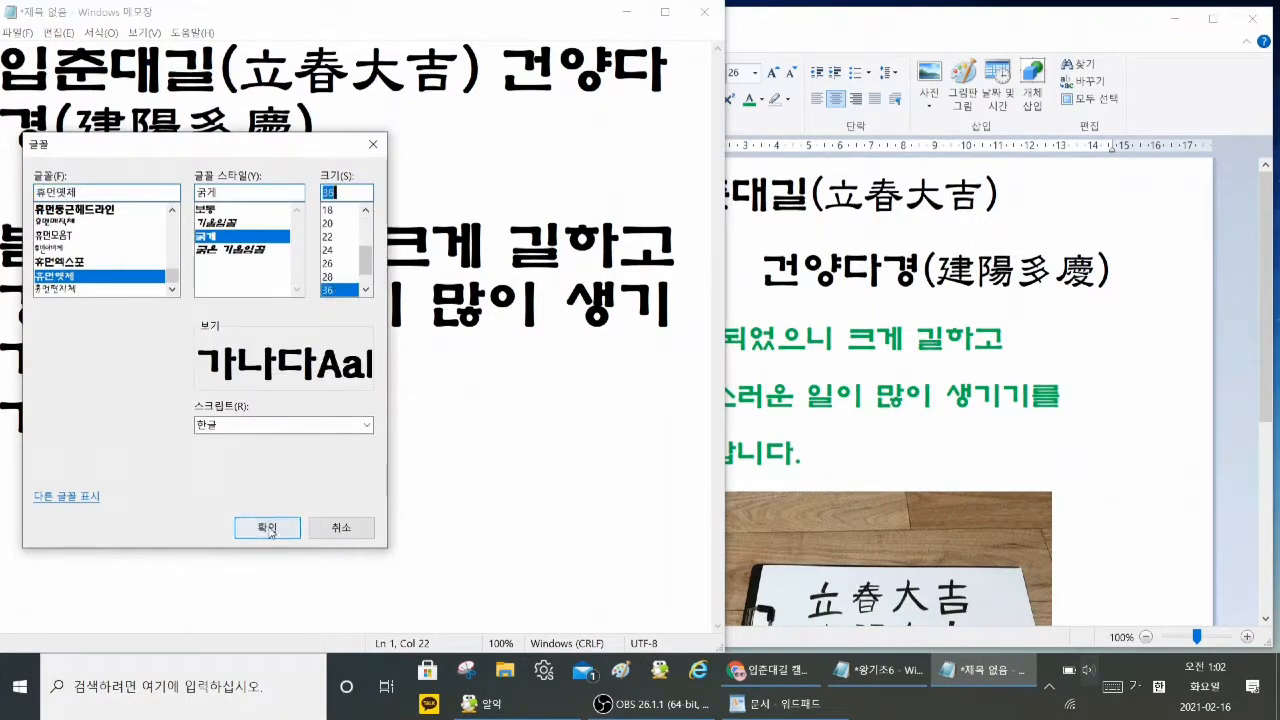
left_click(261, 524)
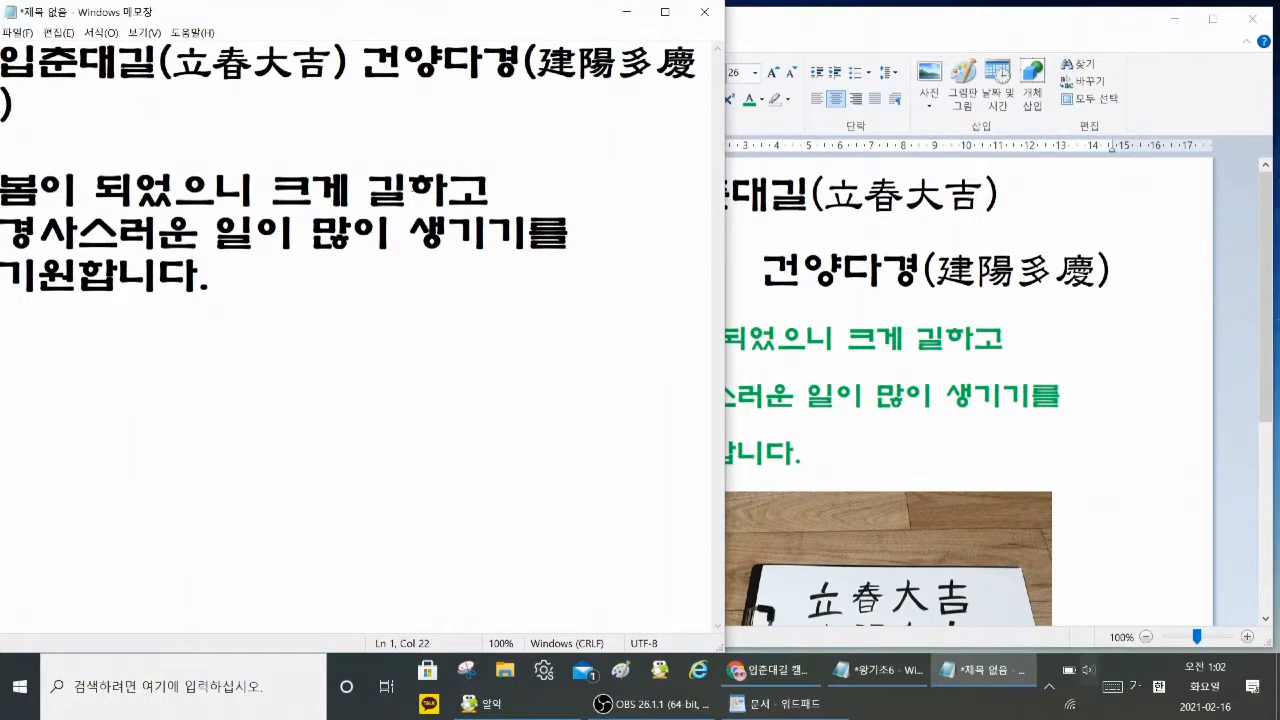
Step: Put 건양다경(建陽多慶) on its own line in Notepad and shift the window slightly inward from the desktop edge
left_click(363, 66)
key("Return")
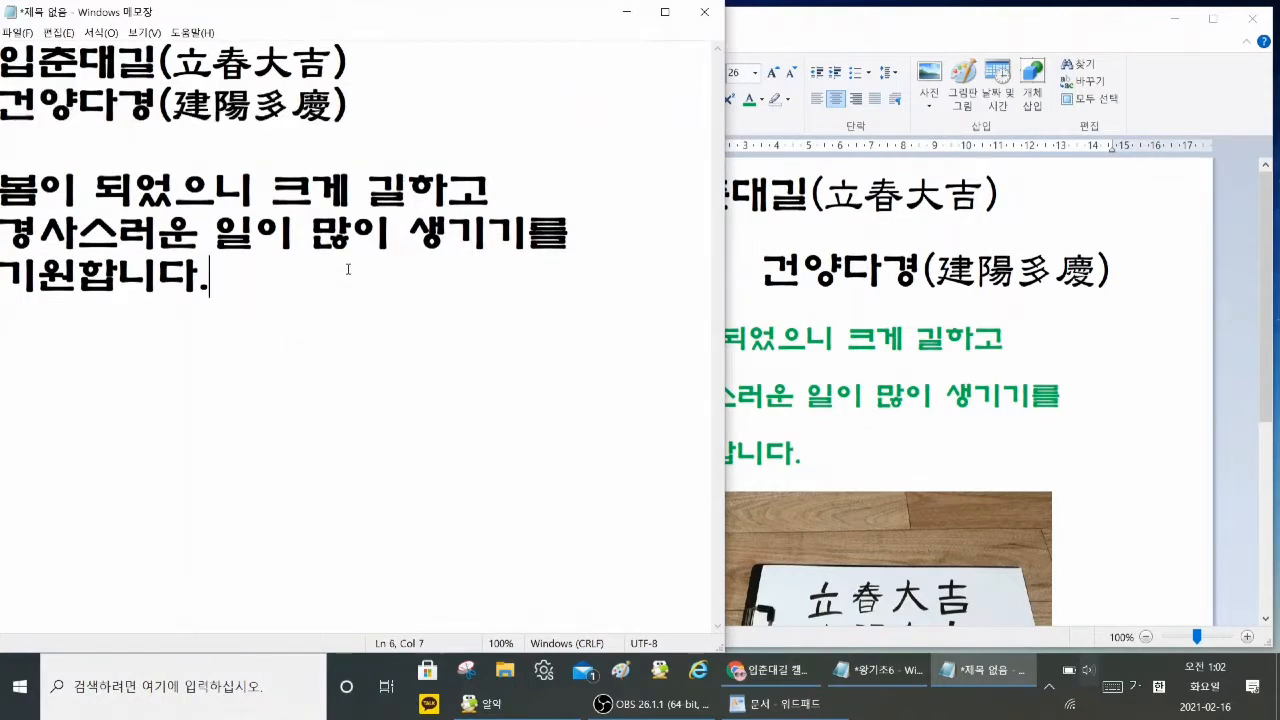
left_click_drag(363, 14, 391, 14)
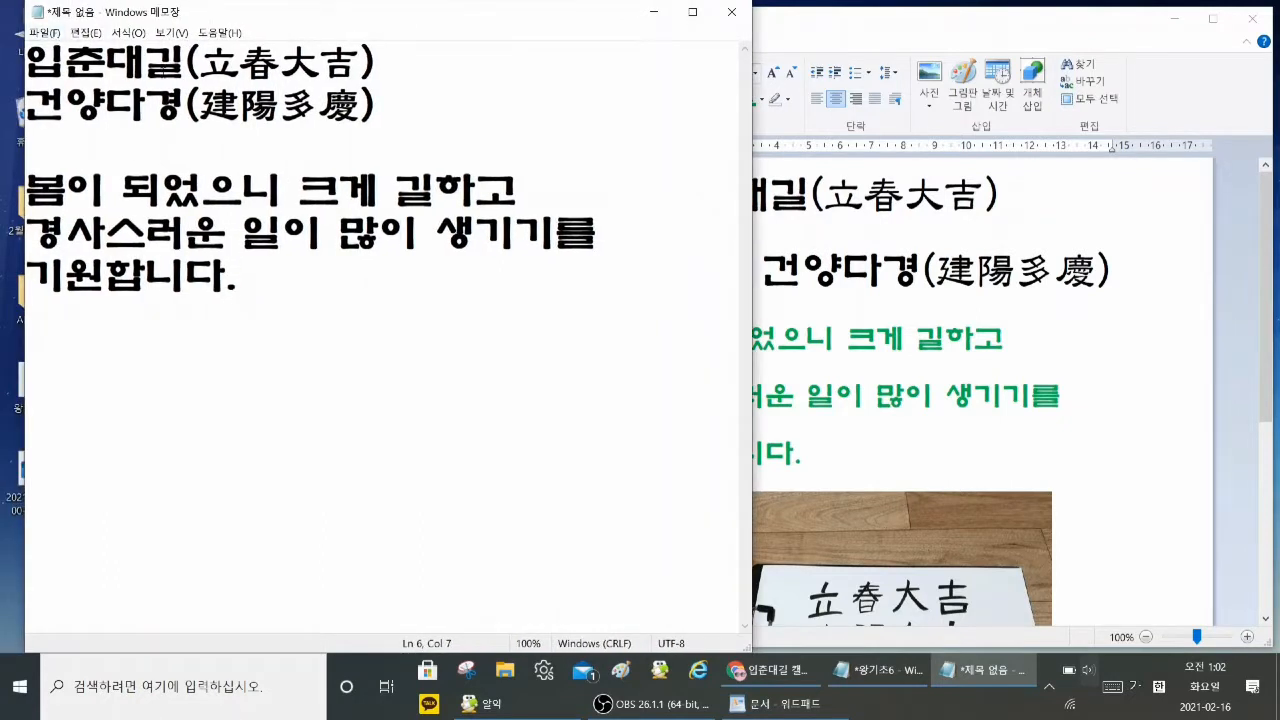
left_click(106, 62)
left_click(121, 36)
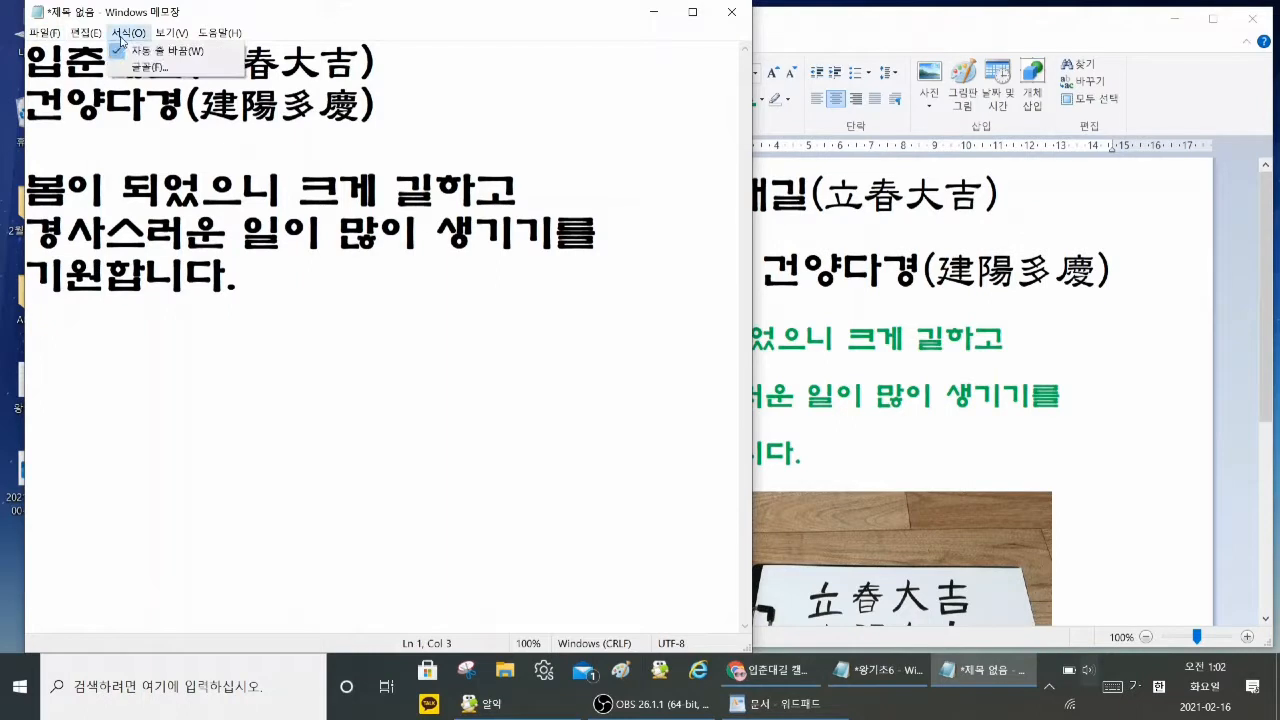
mouse_move(84, 38)
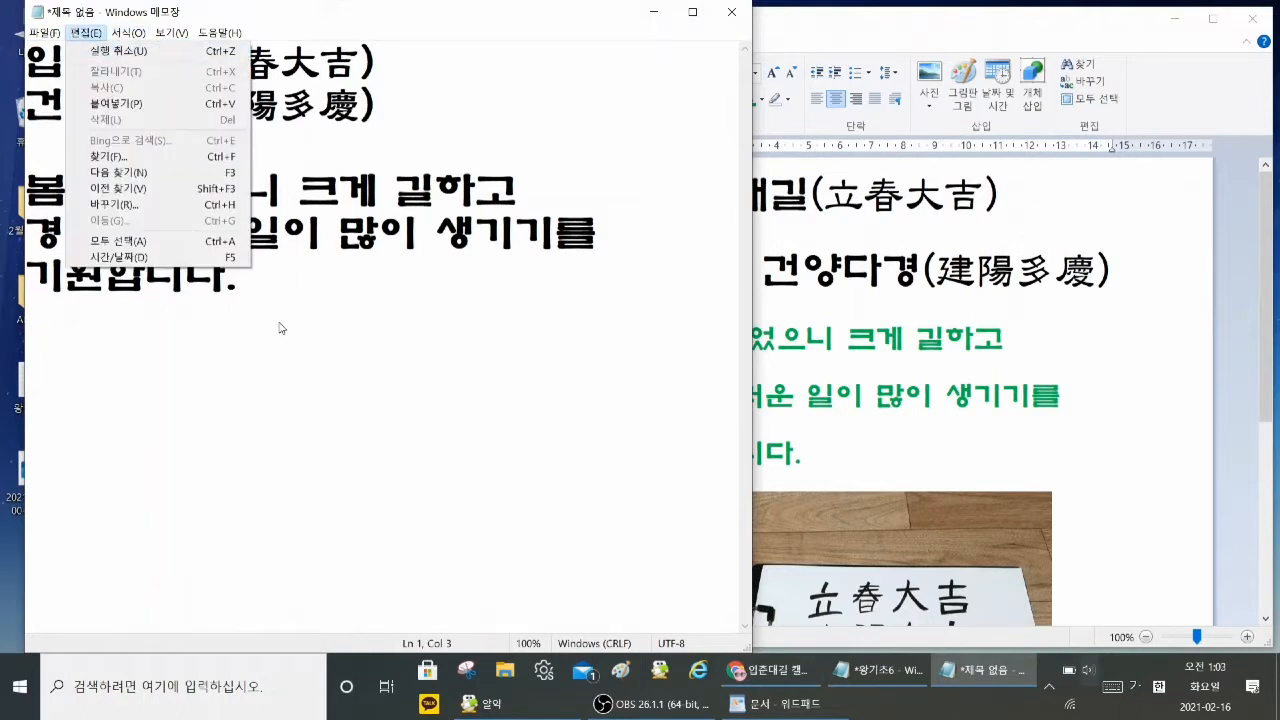
left_click(264, 296)
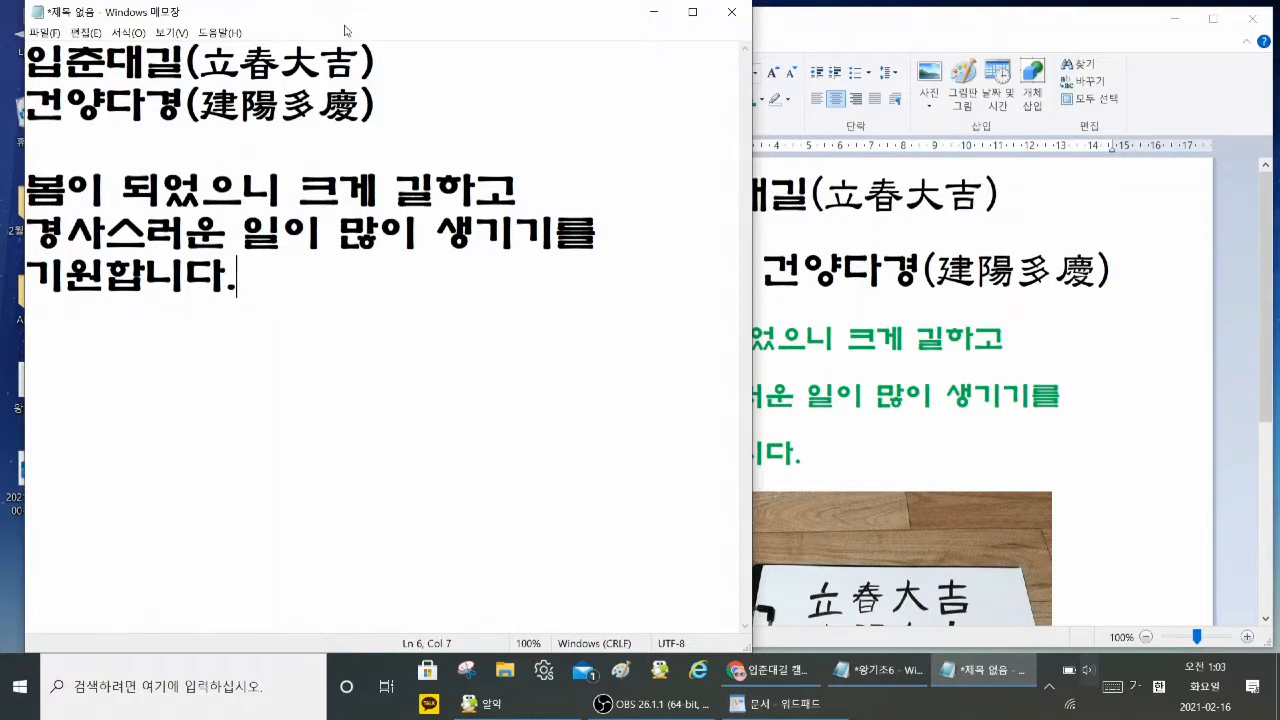
Step: Shrink and reposition the Notepad window, and arrange the WordPad window beside it so both texts can be compared
left_click_drag(358, 23, 403, 48)
left_click_drag(980, 31, 976, 27)
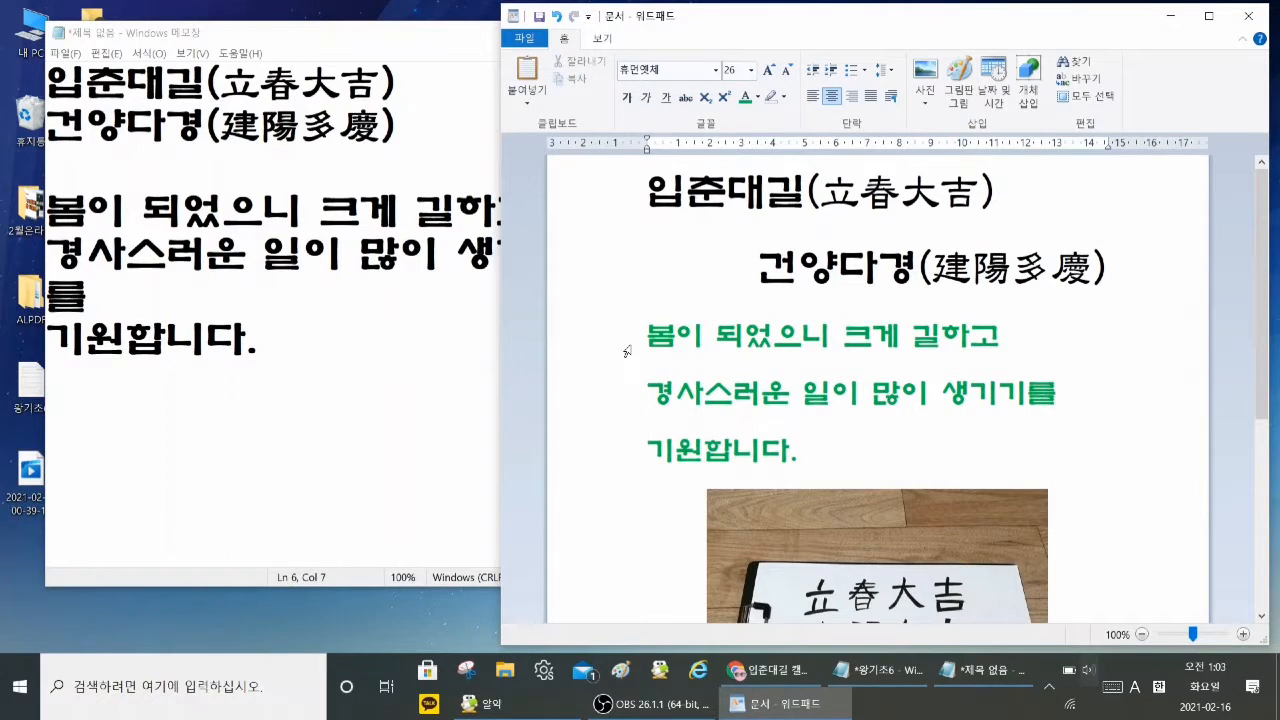
left_click_drag(628, 355, 822, 483)
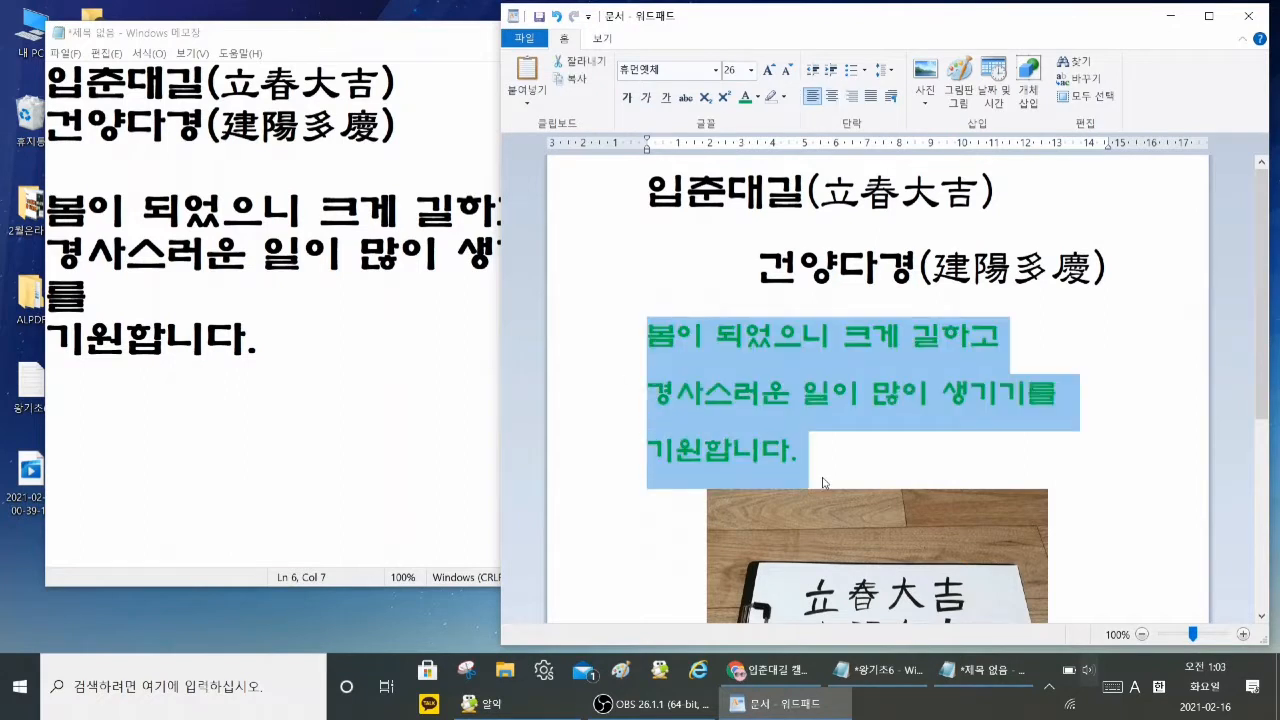
left_click(837, 478)
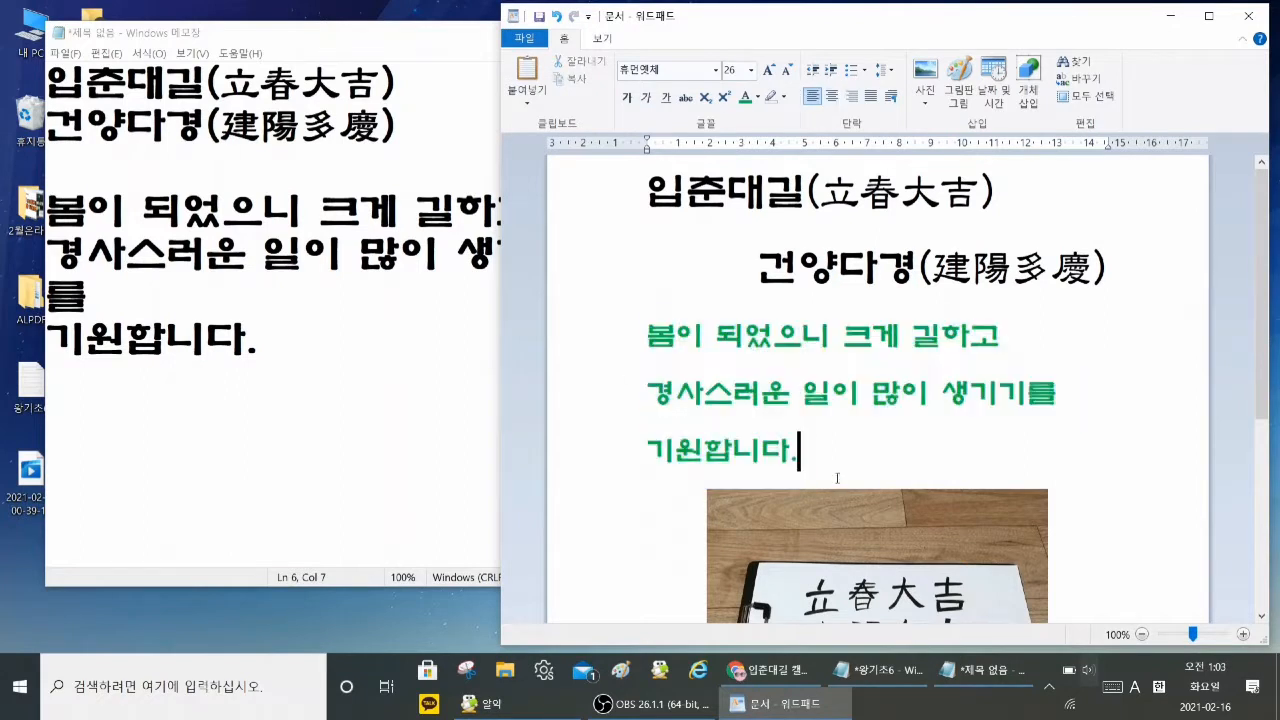
Step: Scroll WordPad to its picture, then shake the untitled Notepad window to minimize WordPad and shake it again to restore it
left_click(1144, 584)
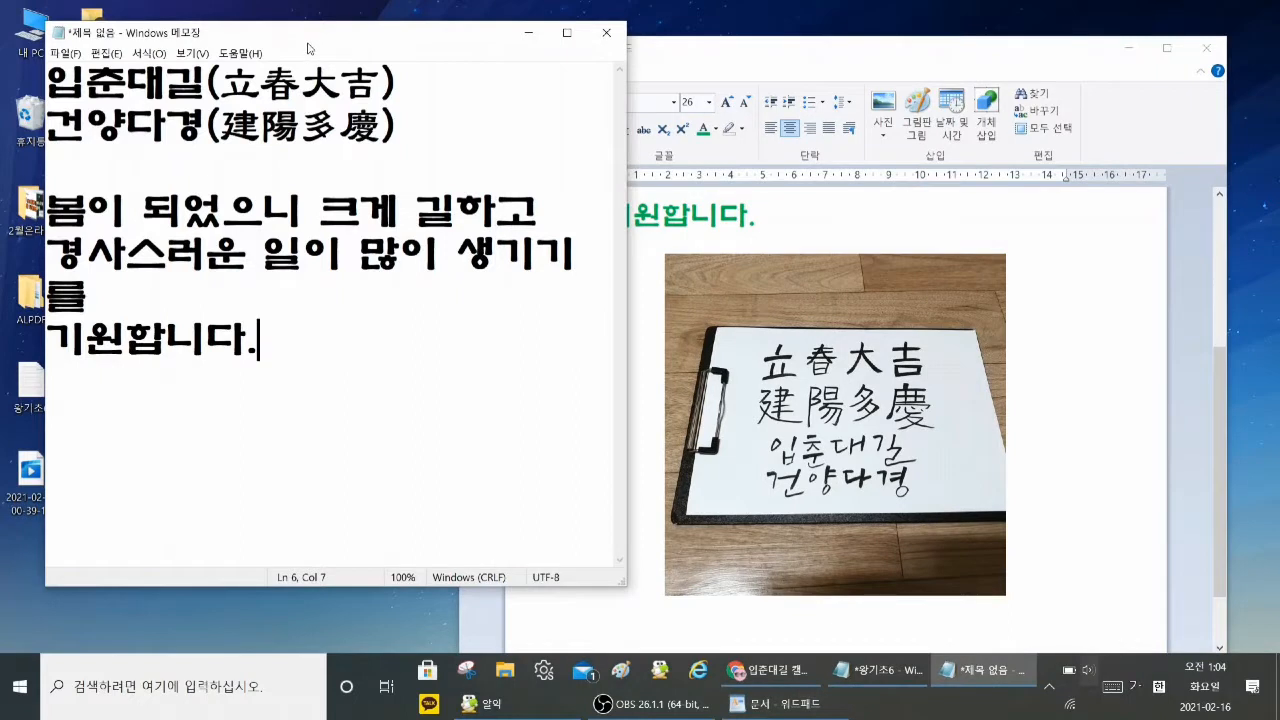
left_click_drag(308, 48, 337, 44)
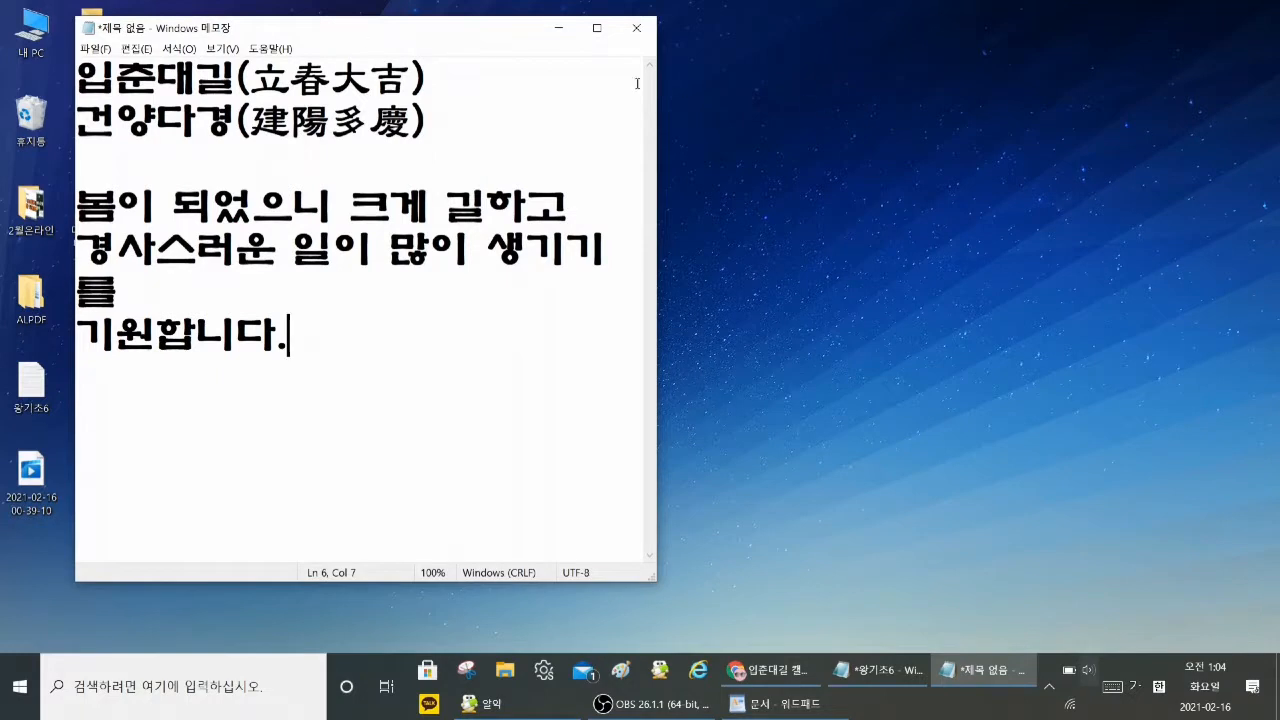
mouse_move(349, 34)
left_mouse_down()
mouse_move(449, 56)
mouse_move(346, 47)
left_mouse_up()
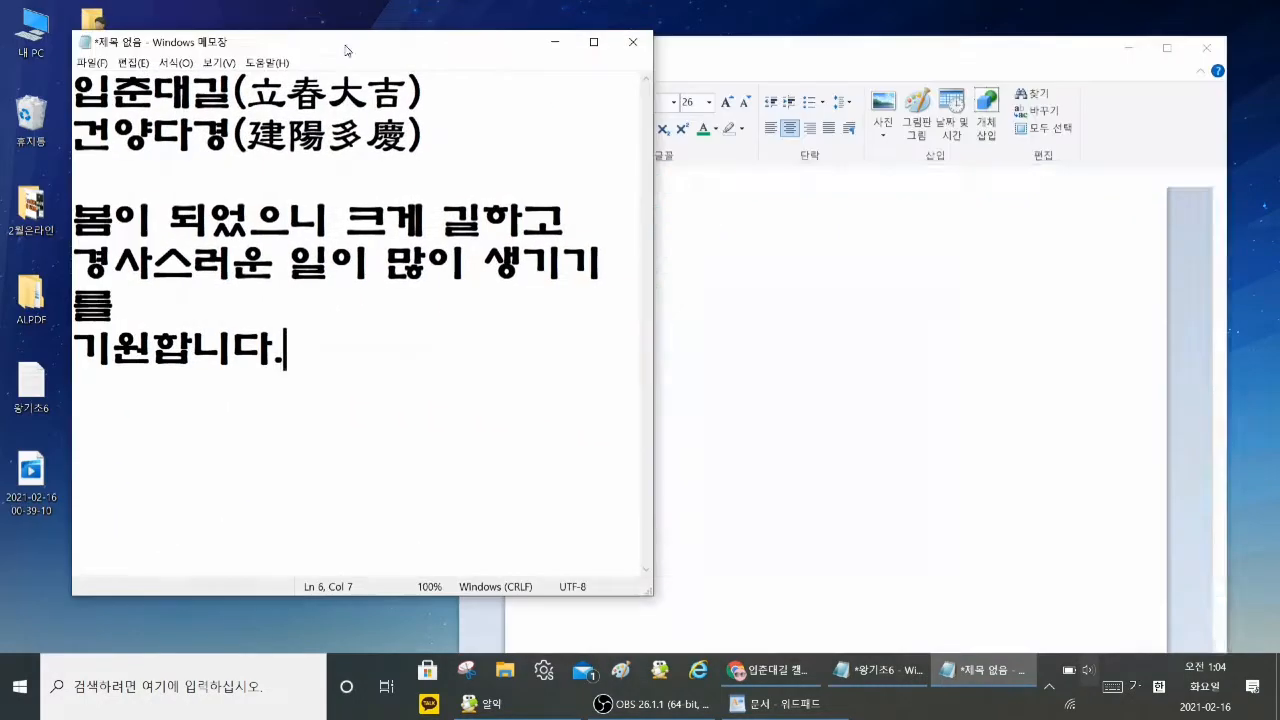
left_click_drag(437, 56, 493, 129)
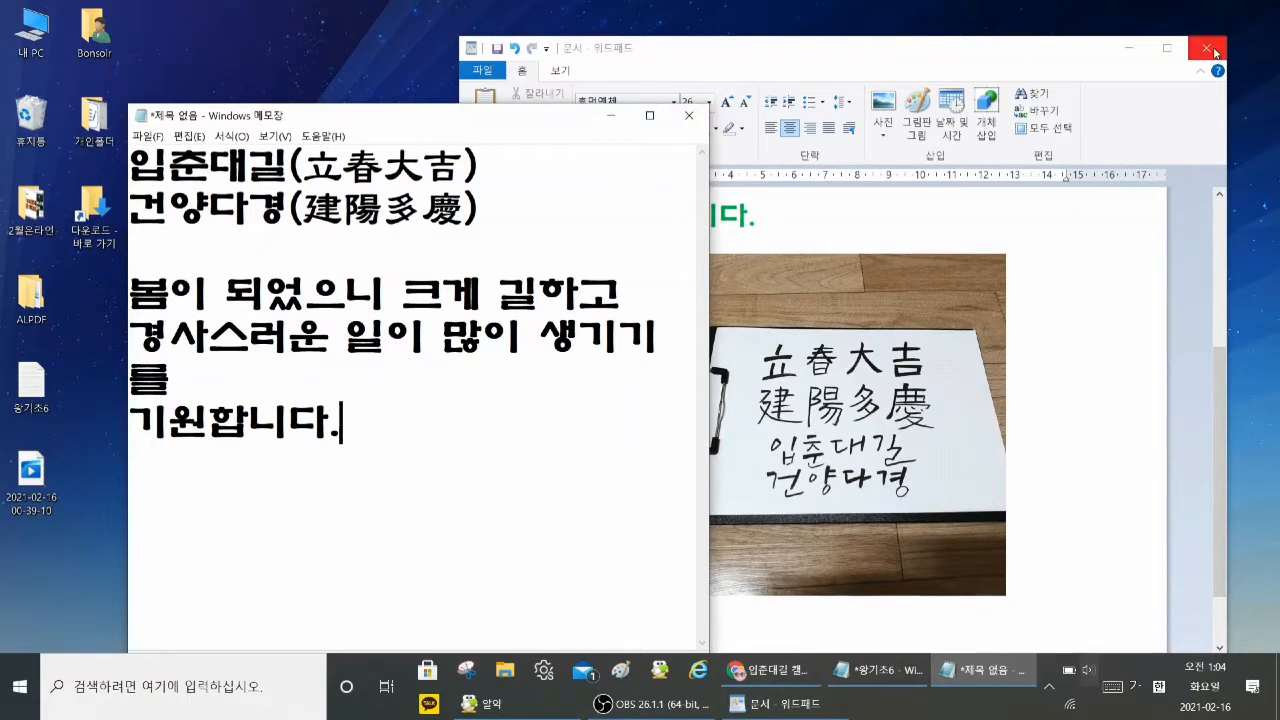
left_click(778, 708)
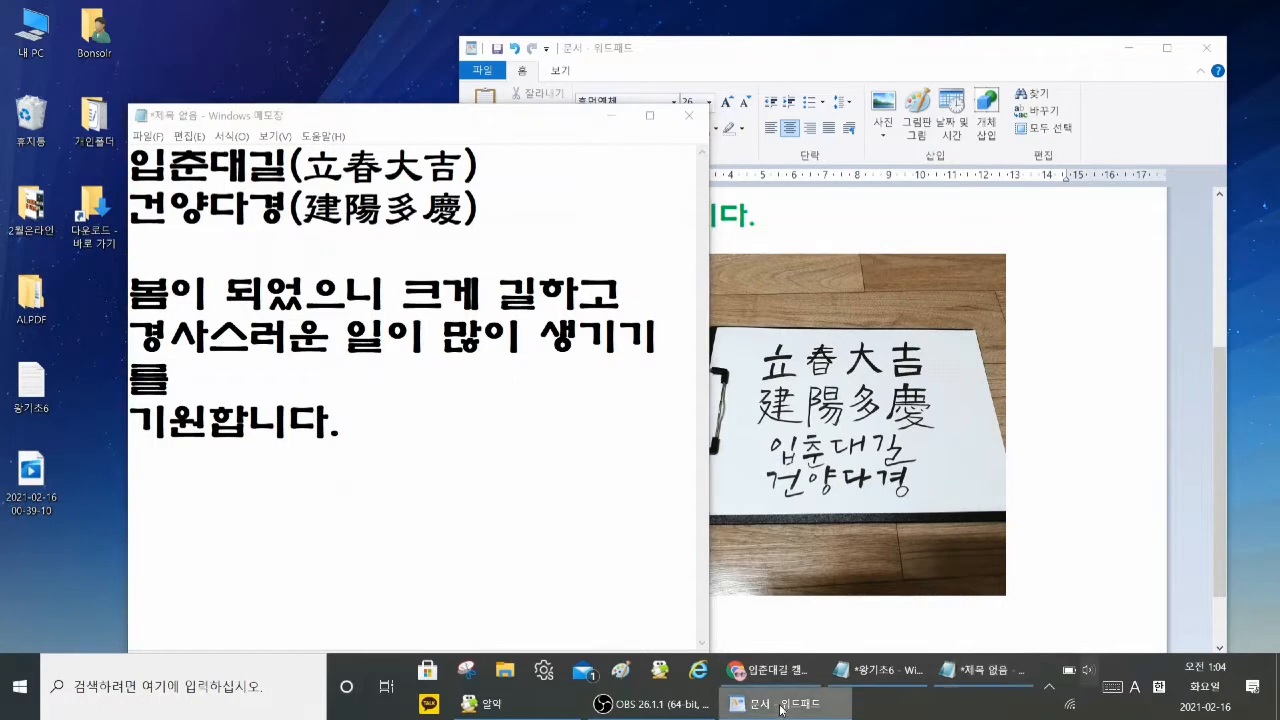
right_click(781, 709)
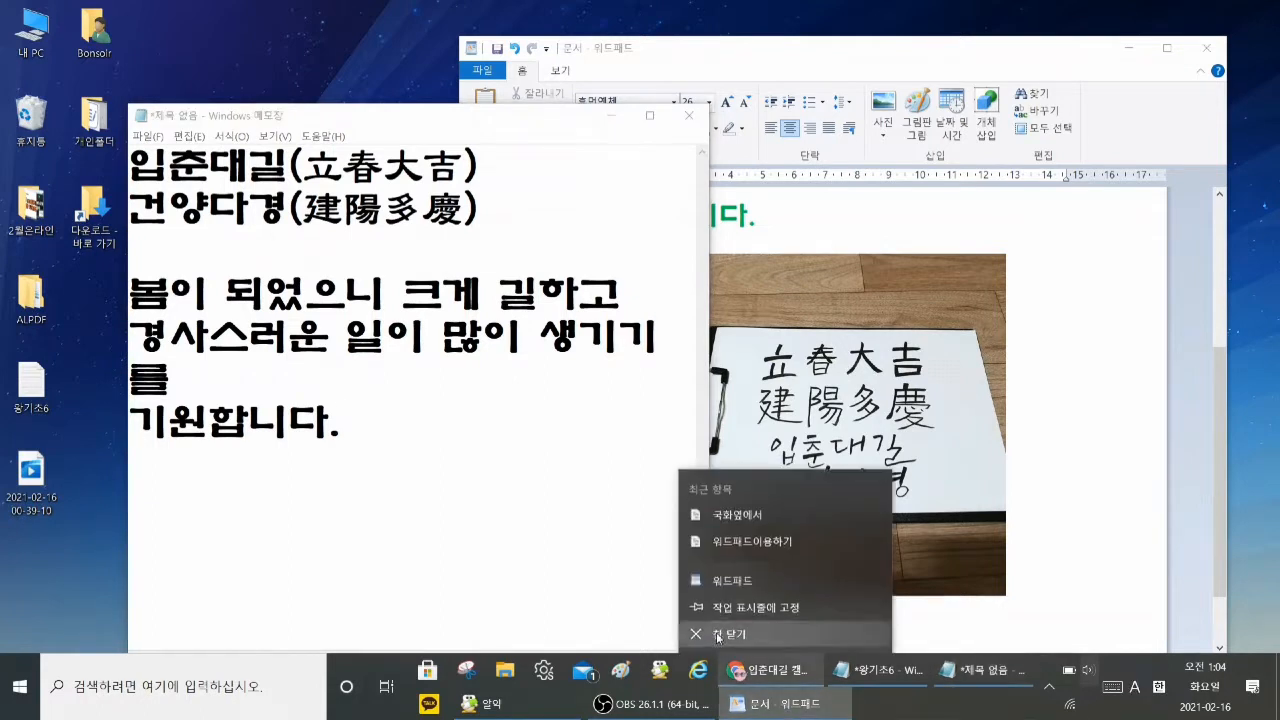
left_click(1066, 496)
Step: Bring the untitled Notepad window forward, move it over WordPad, and close it without saving the changes
left_click(450, 137)
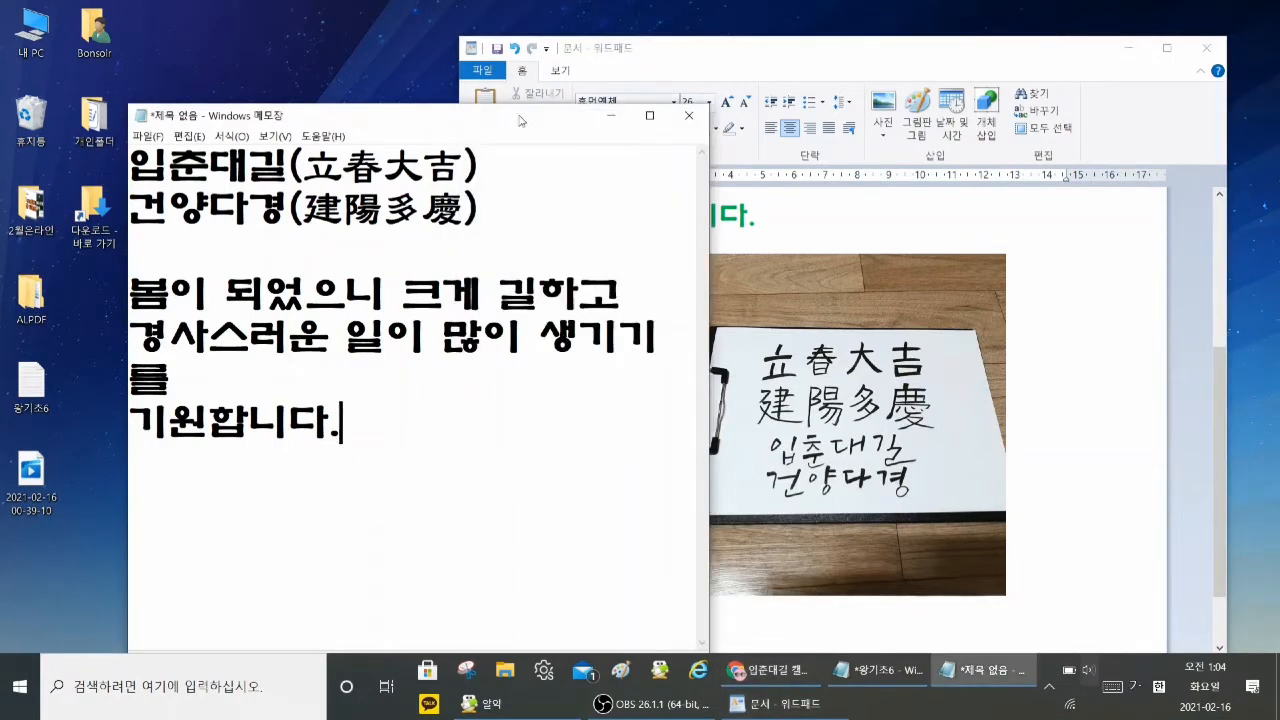
left_click_drag(524, 122, 497, 86)
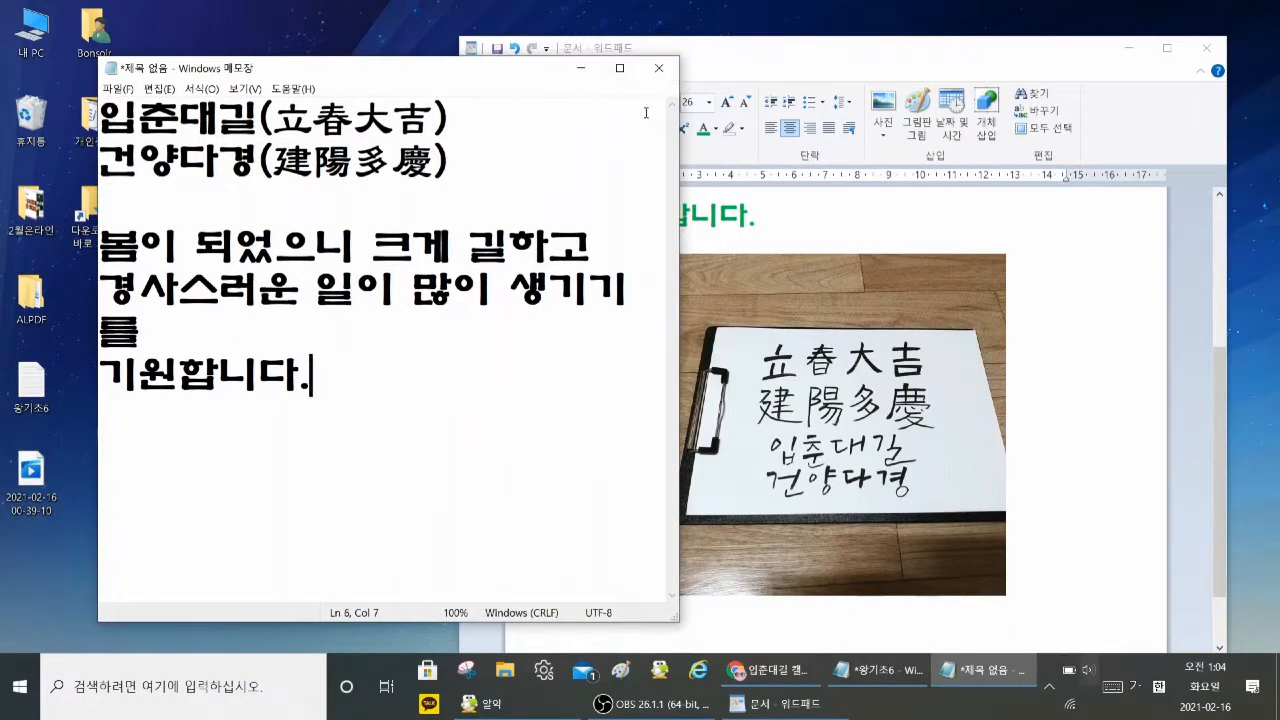
left_click_drag(514, 80, 713, 74)
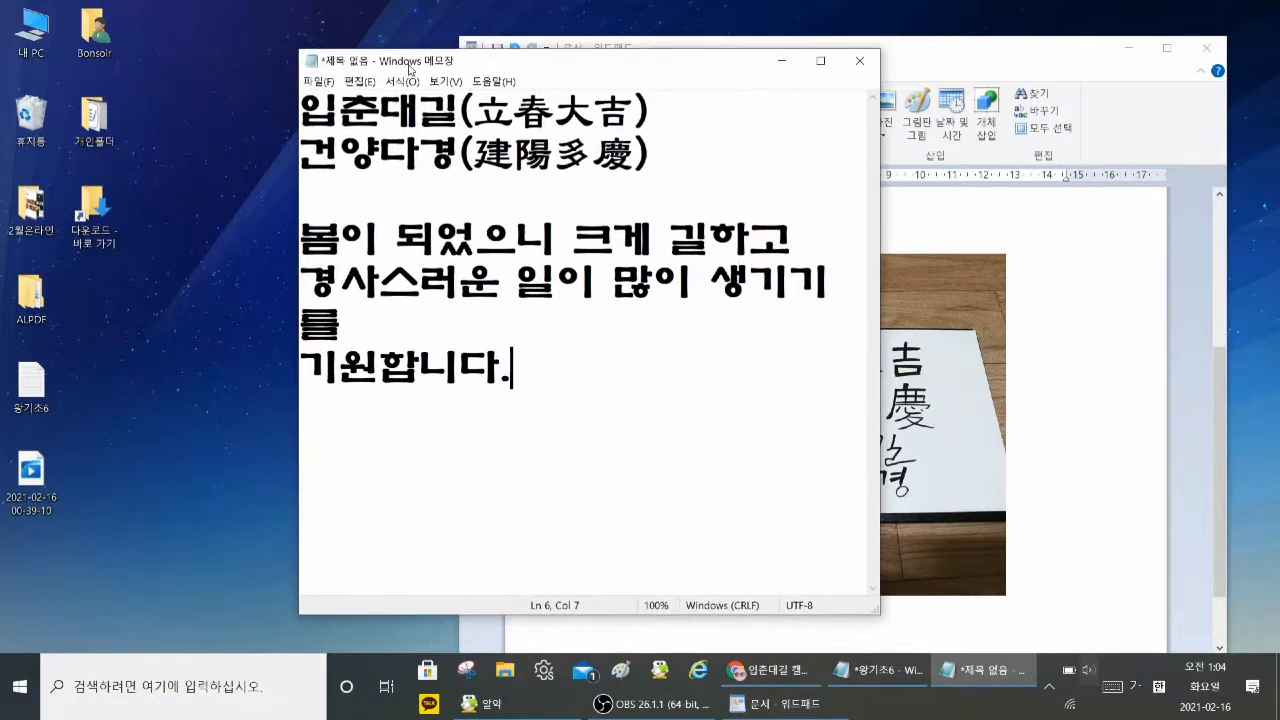
left_click(860, 63)
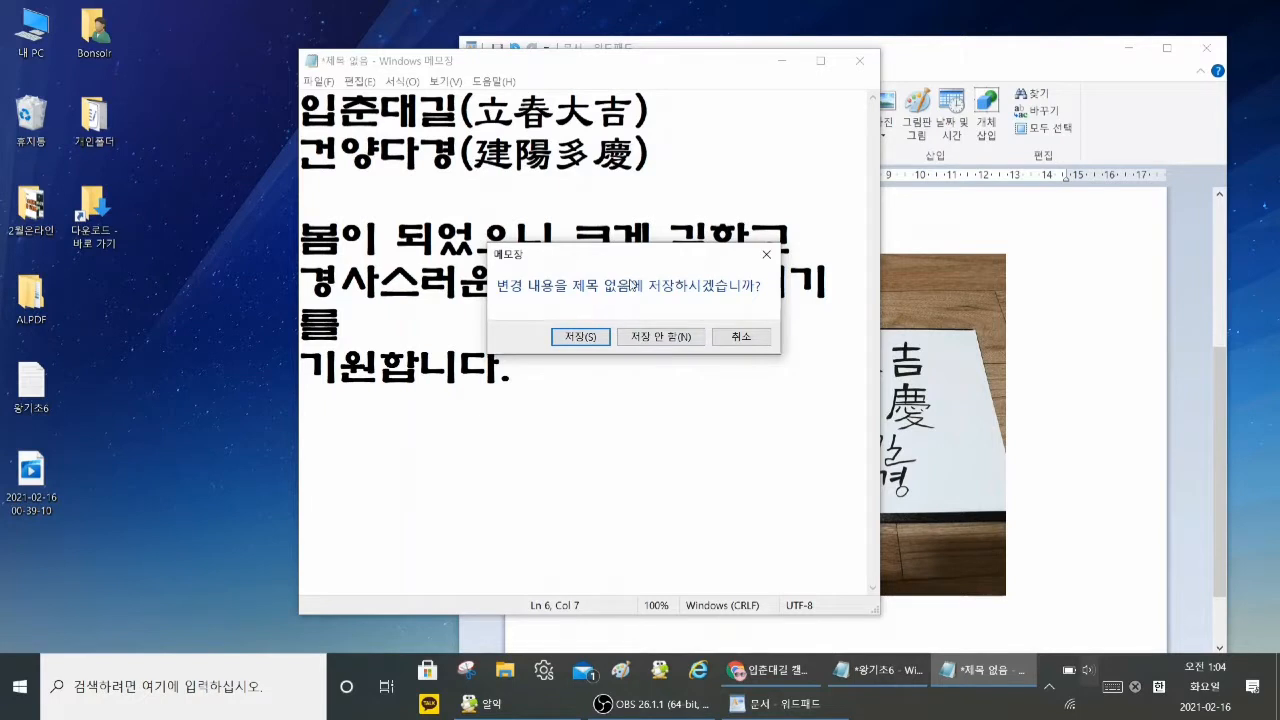
left_click(663, 337)
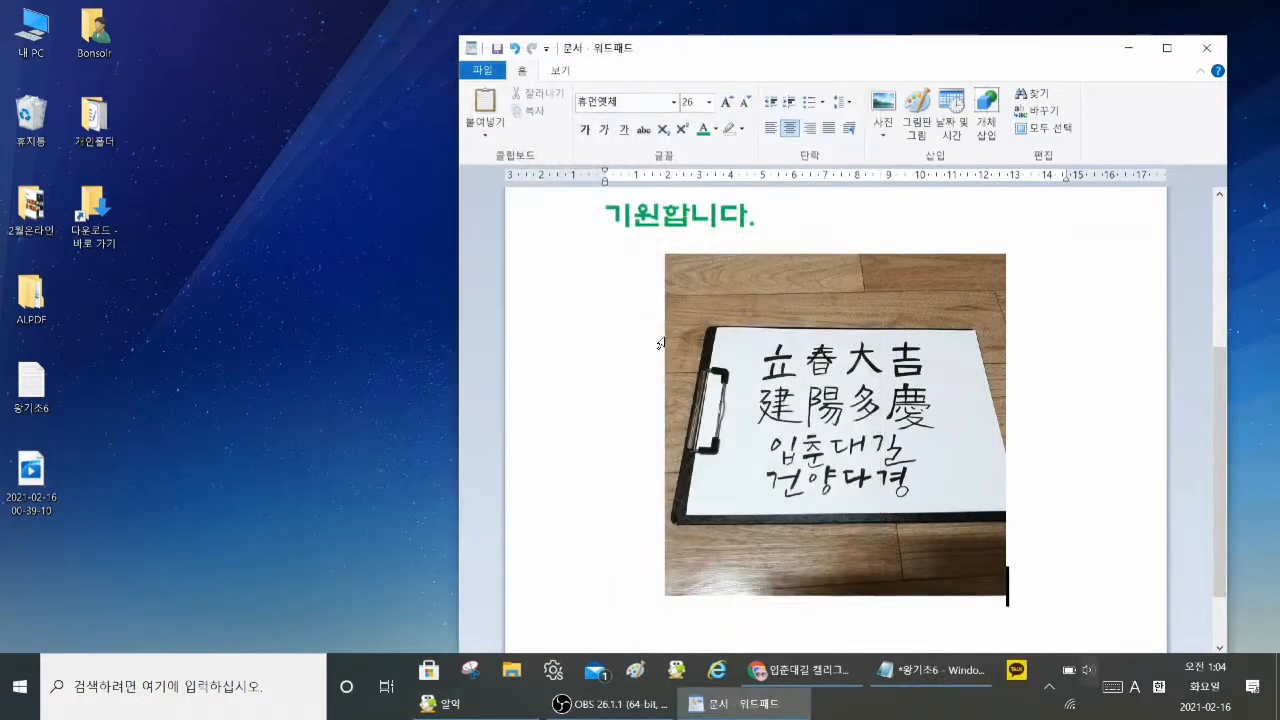
Step: Maximize WordPad, return to the beginning of the document, and close it, choosing to save the changes
left_click(1167, 49)
scroll(948, 274, "up", 5)
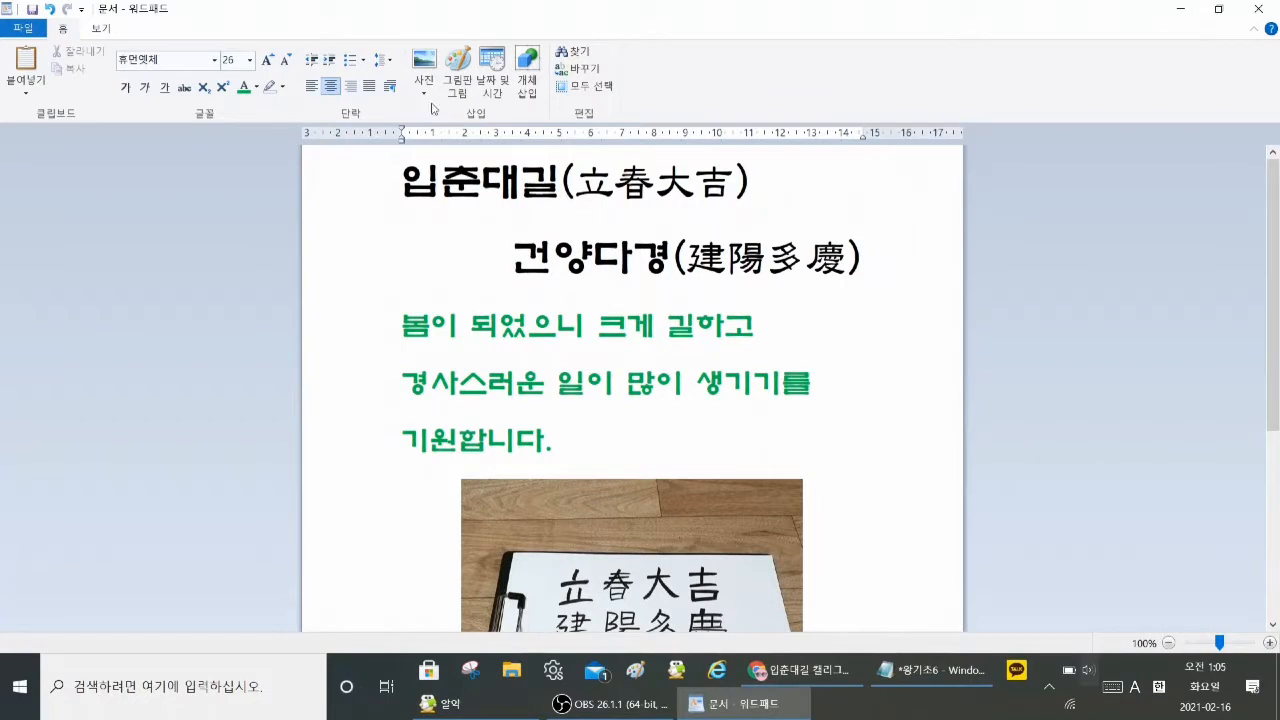
left_click(1262, 12)
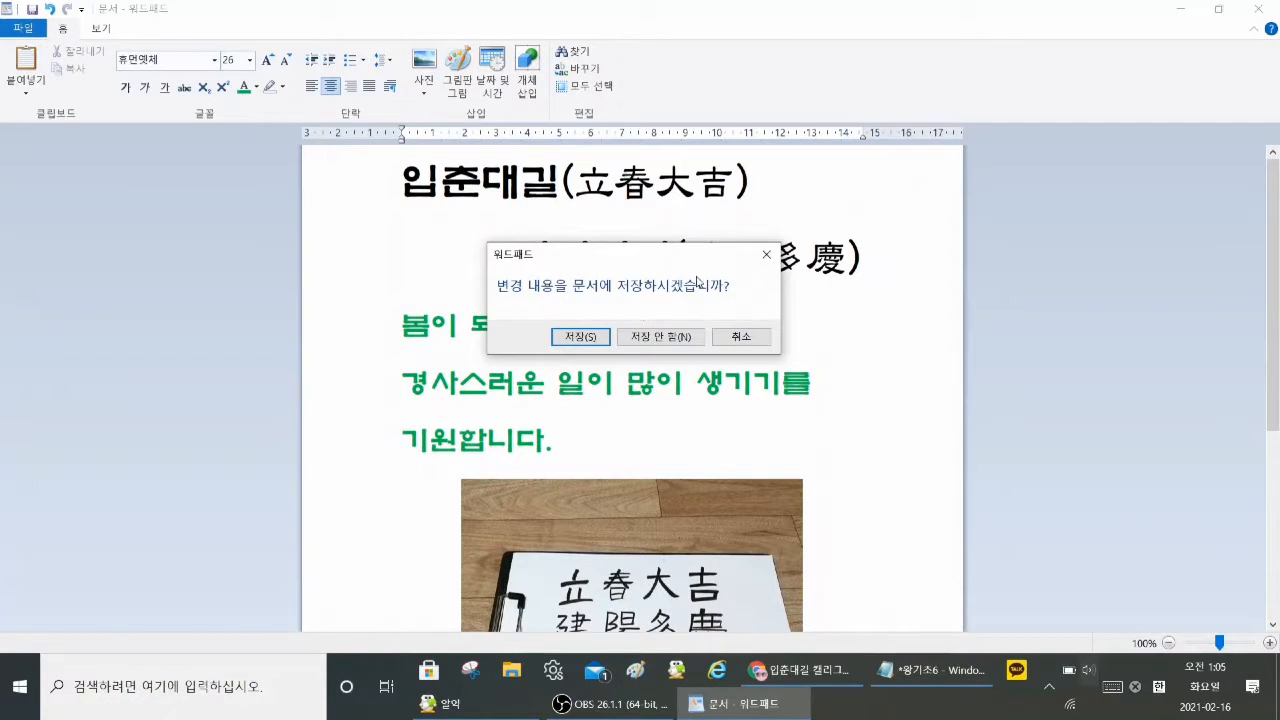
left_click(581, 337)
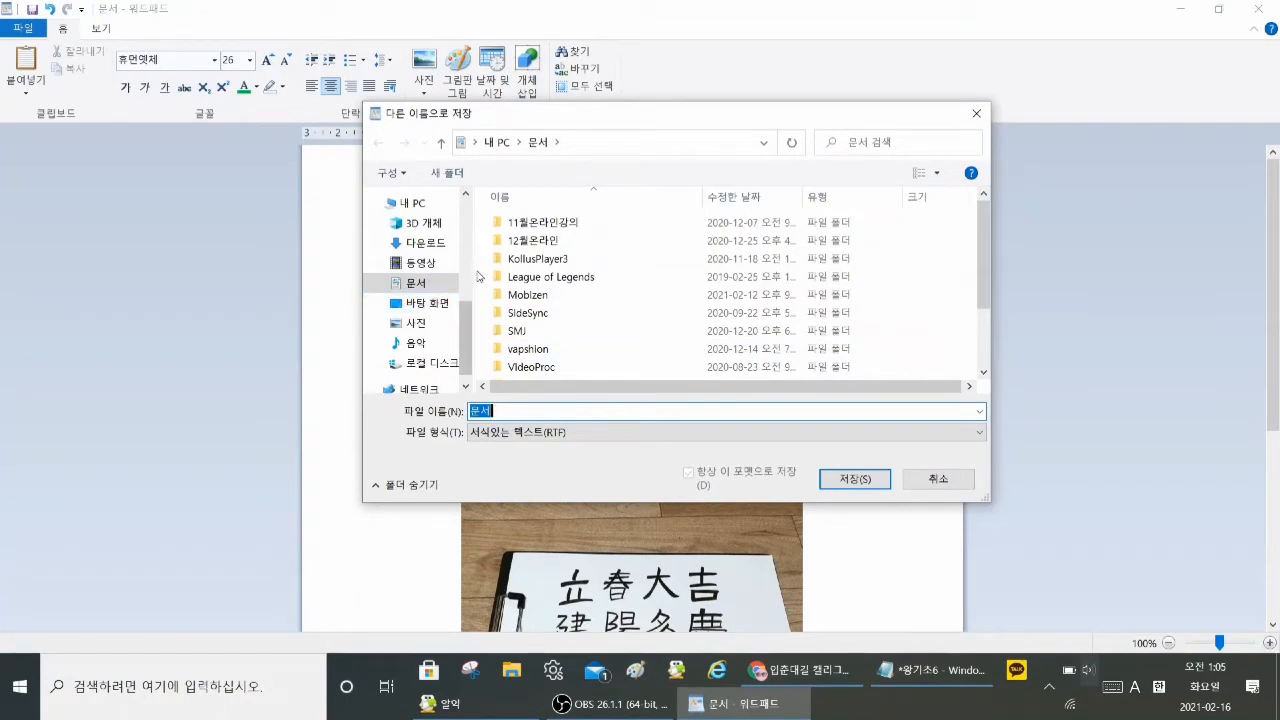
Step: Save the WordPad document to the desktop (바탕 화면) under the file name 입춘대길건양다경
left_click_drag(473, 277, 557, 277)
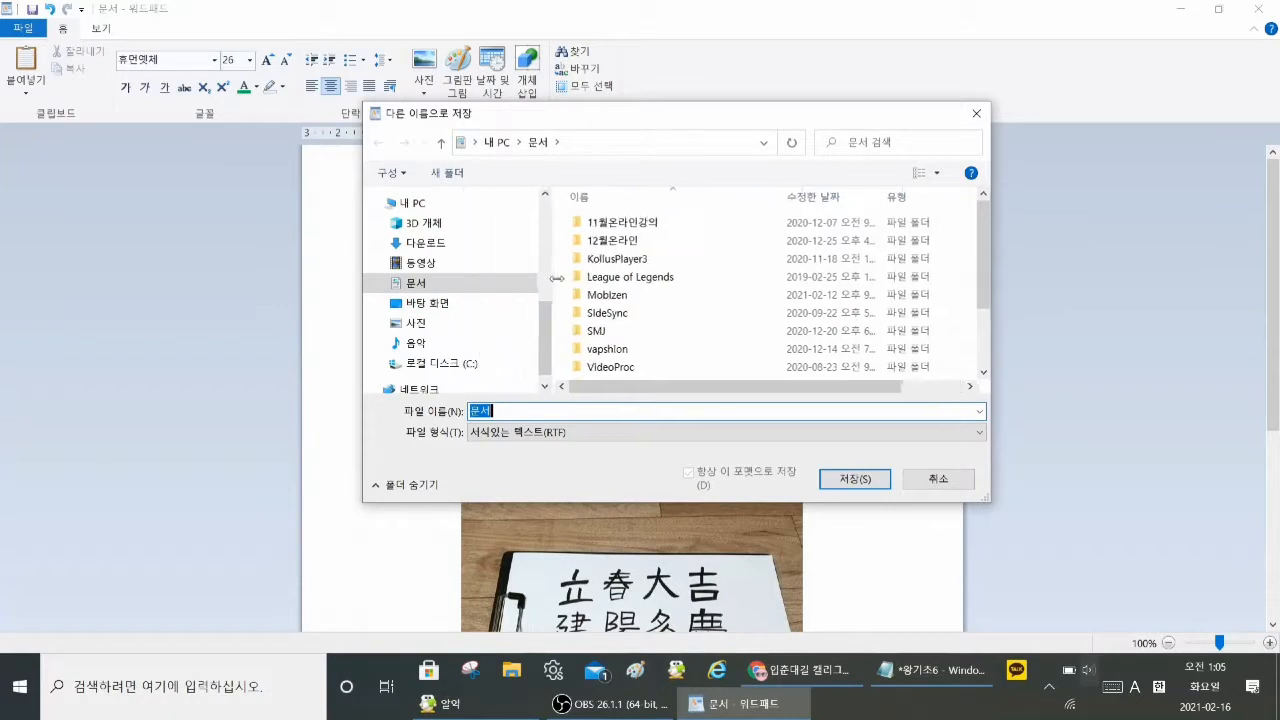
left_click(446, 305)
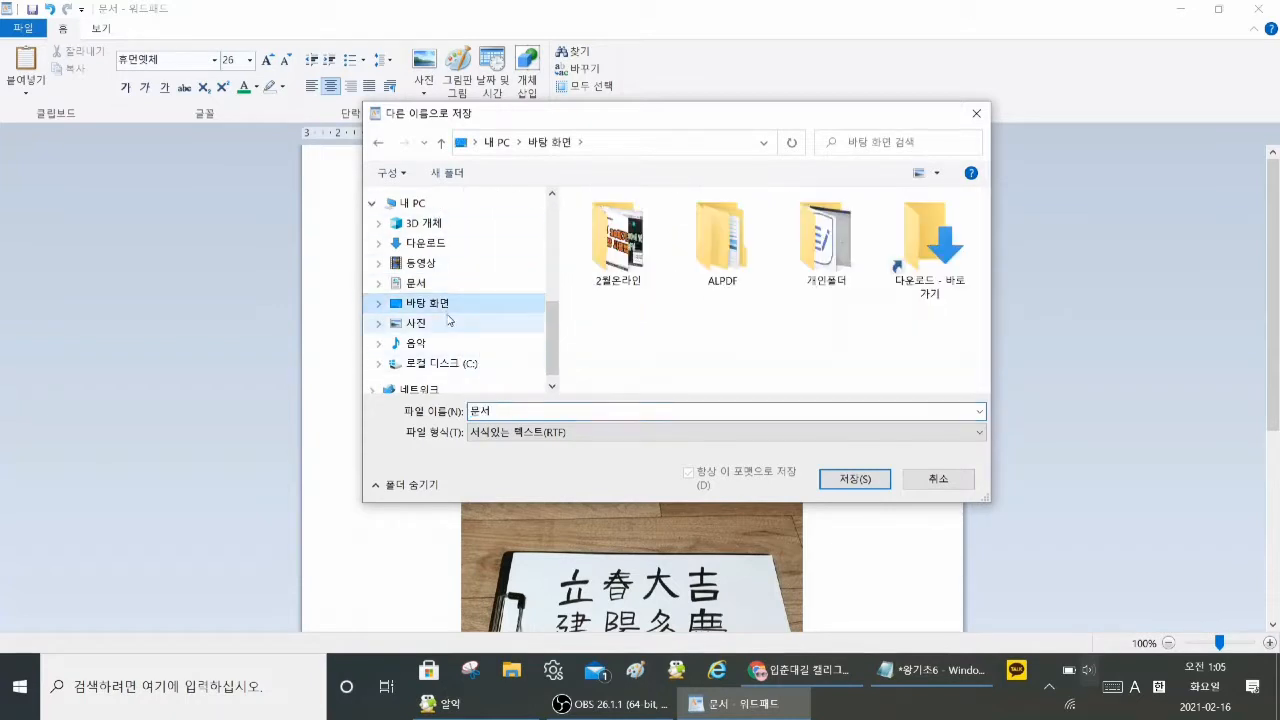
left_click(520, 411)
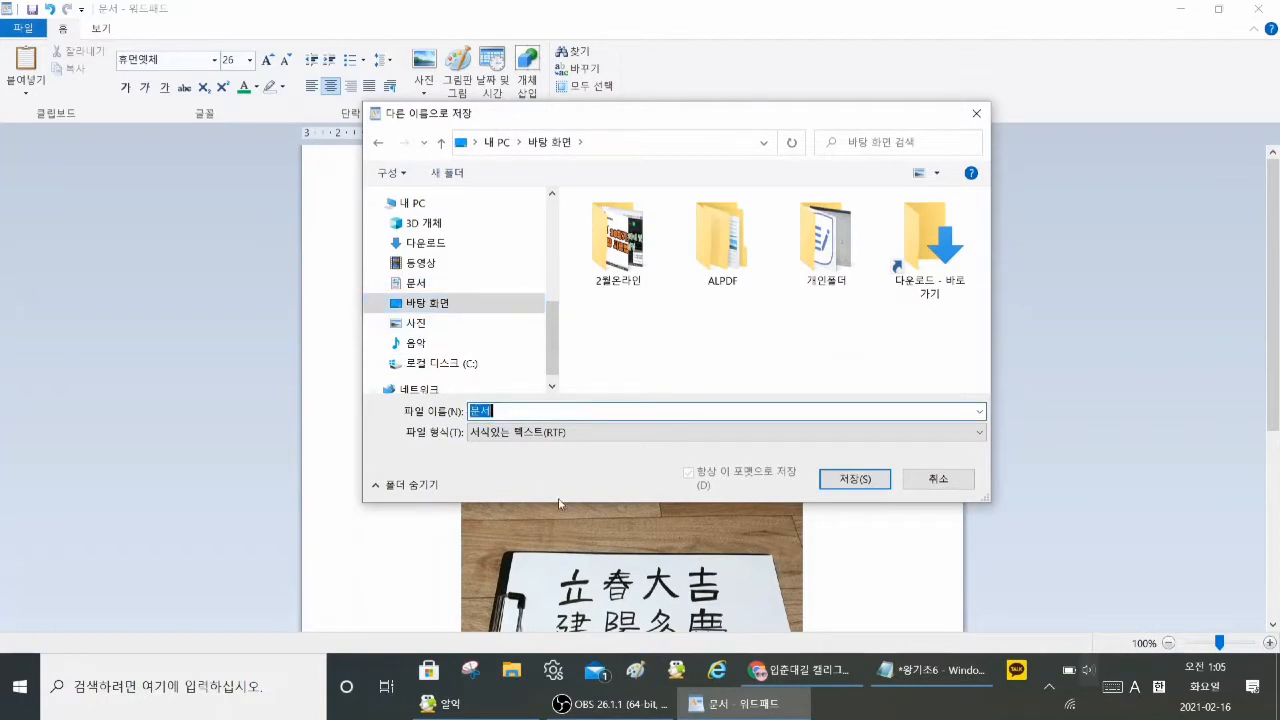
key("Hangul")
type("입춘대")
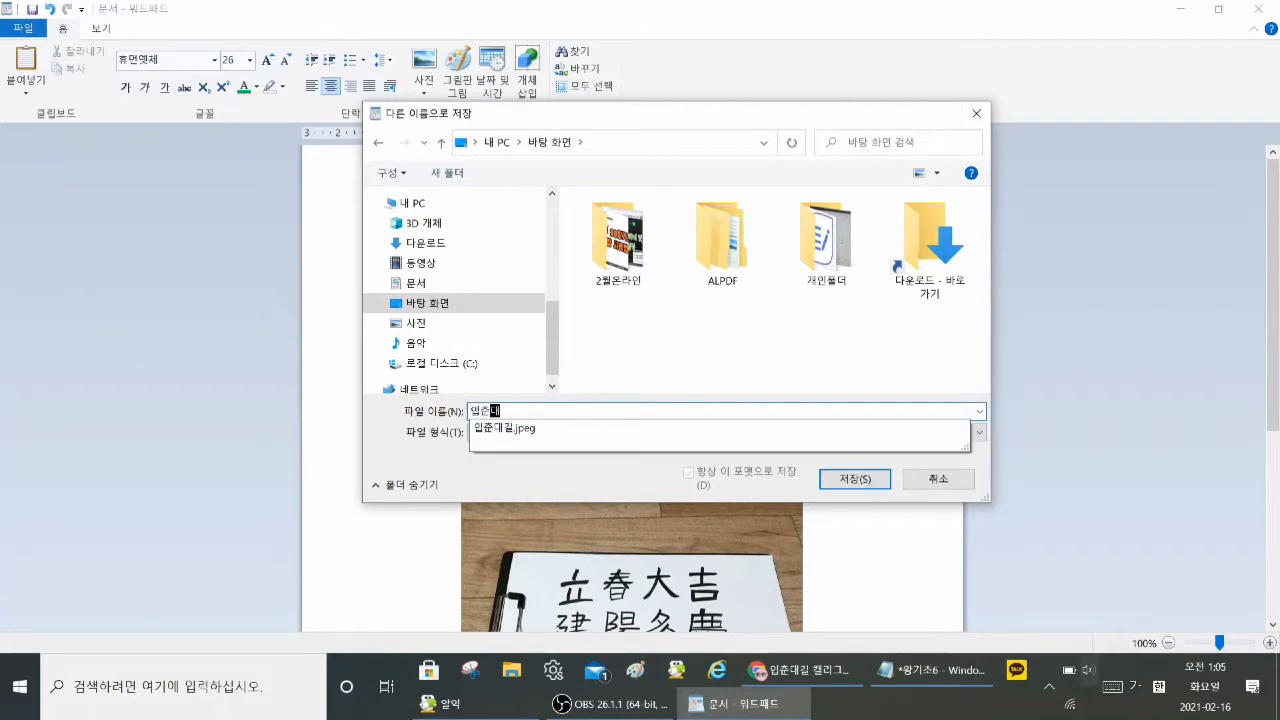
type("길건양다경")
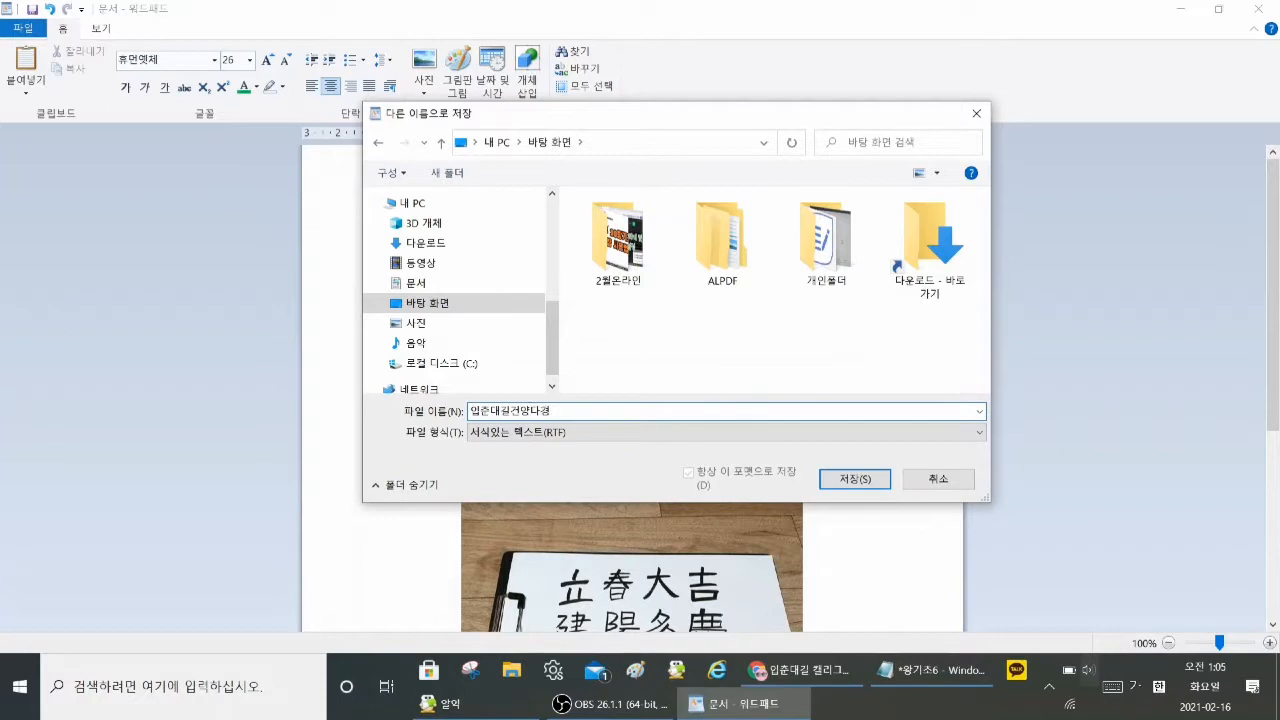
left_click(873, 480)
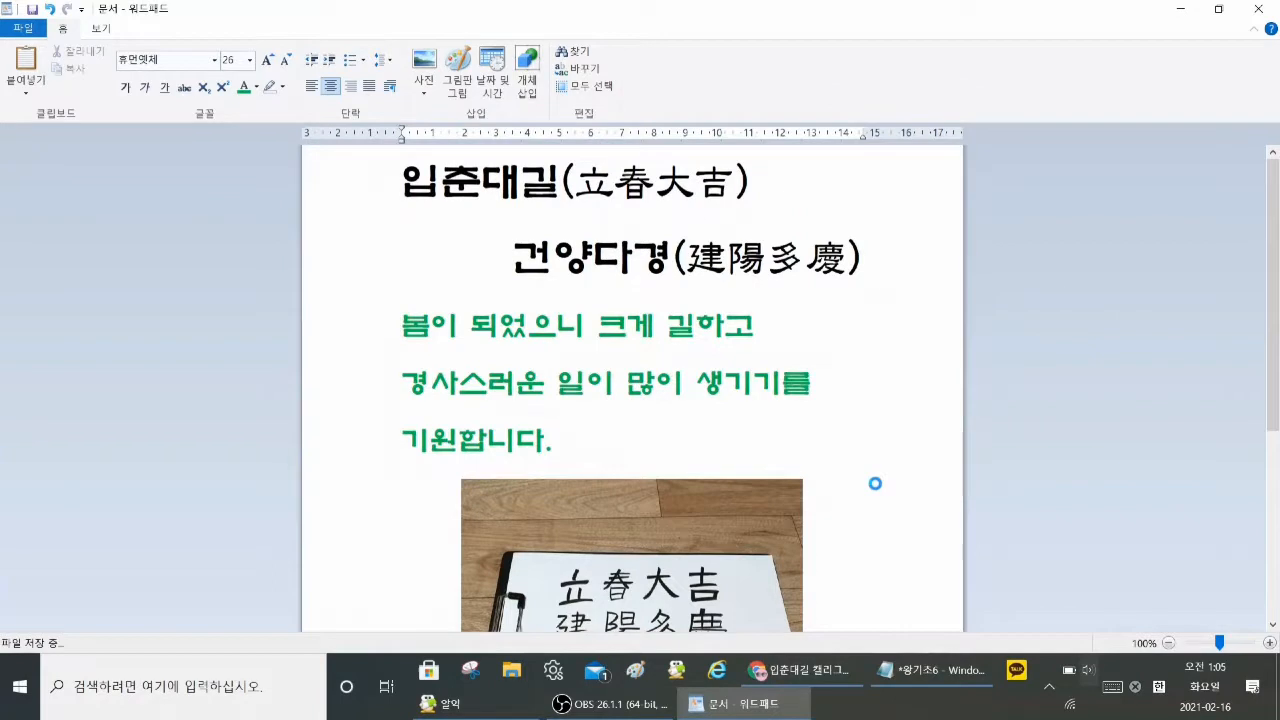
Step: Place the saved 입춘대길건양다경 document icon beside the 입춘대길 picture on the desktop
key("super+d")
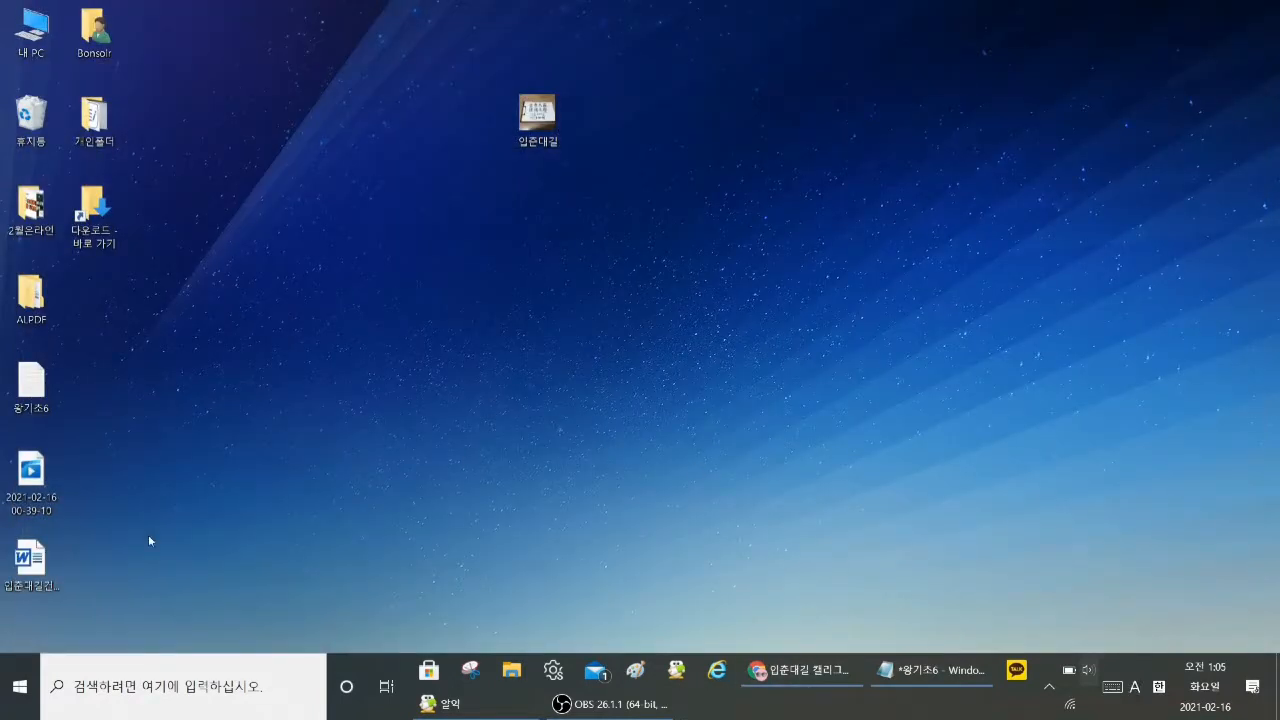
left_click_drag(30, 560, 620, 118)
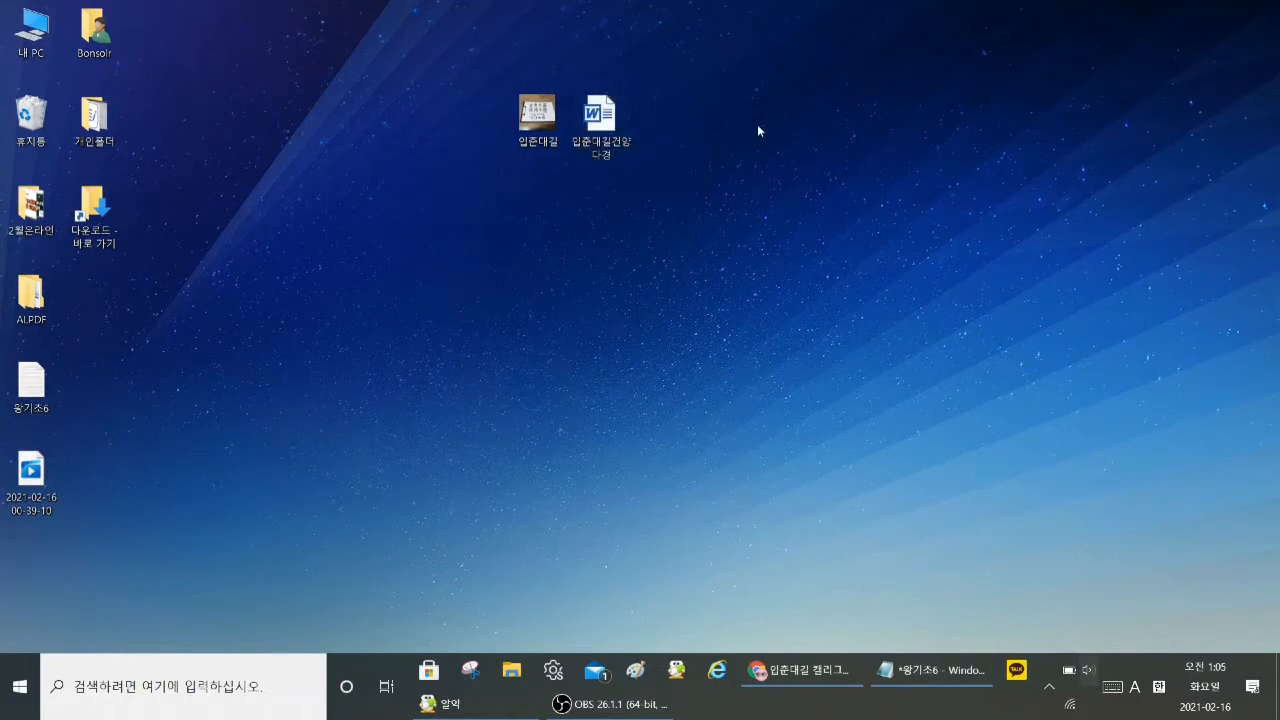
left_click(706, 127)
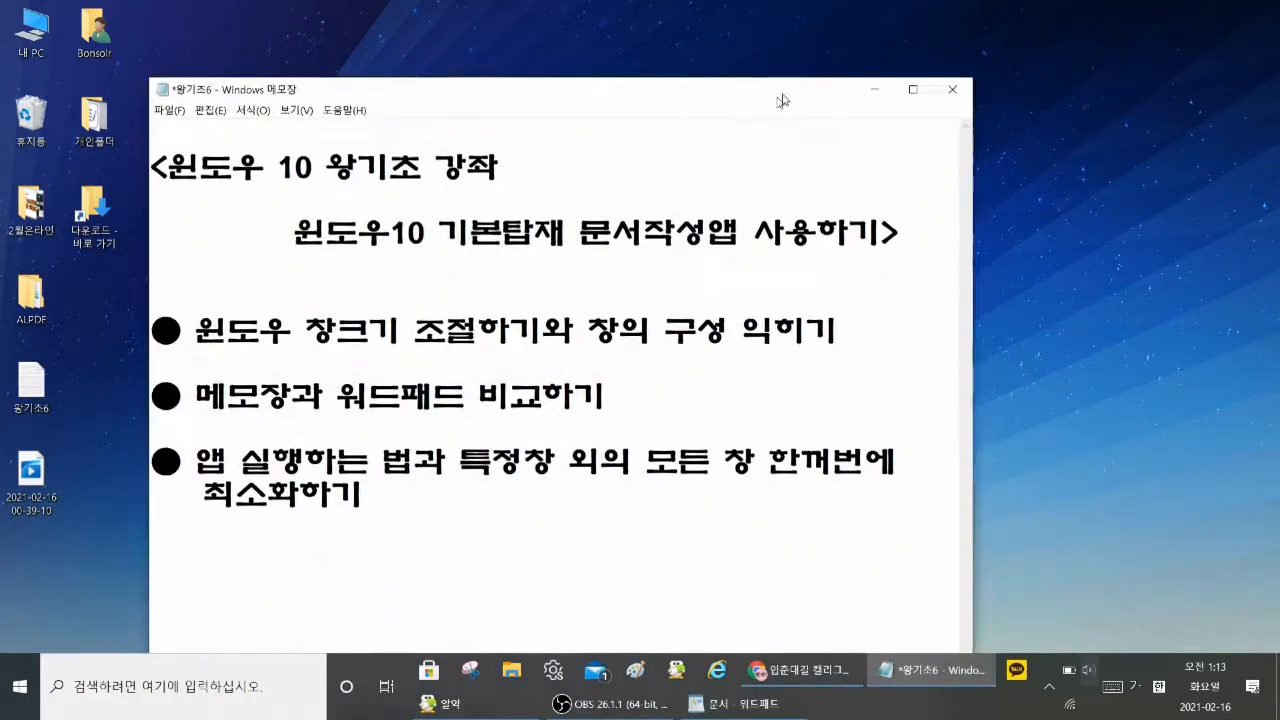
Step: Highlight 앱 실행하는 법 in the 왕기초6 notes, then open Windows search briefly and return to the notes
left_click_drag(782, 101, 843, 35)
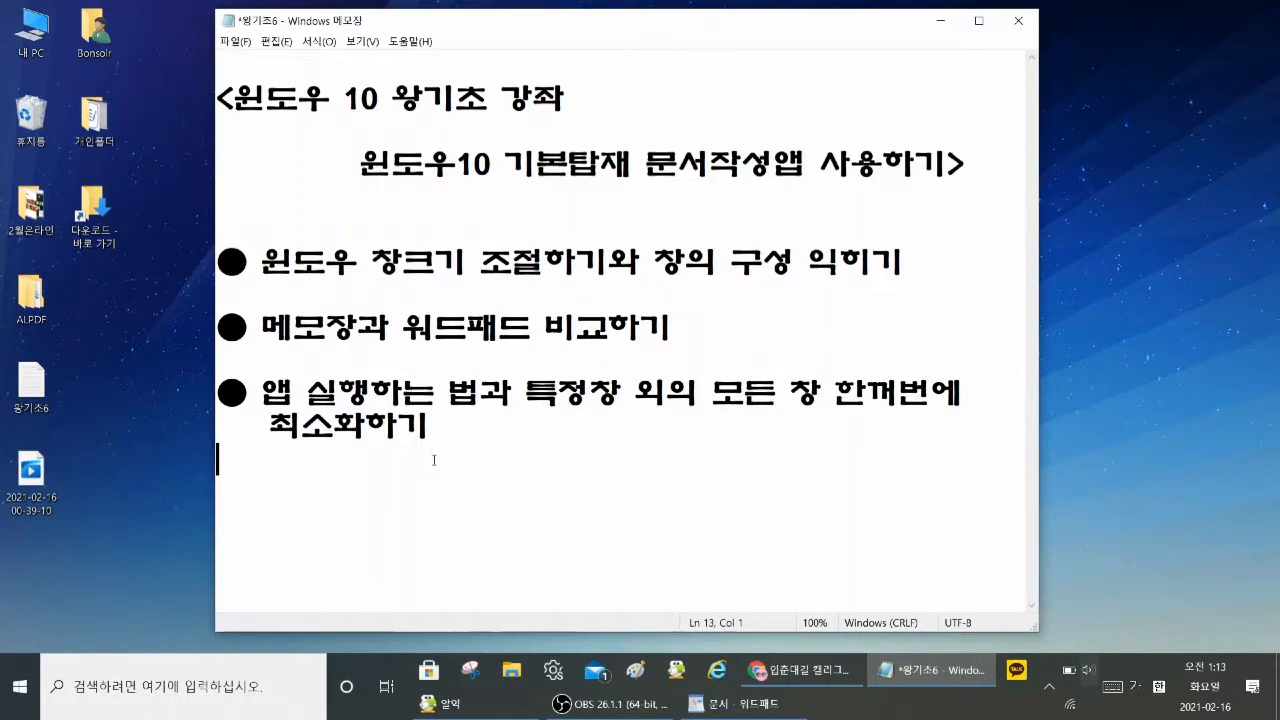
left_click_drag(263, 396, 479, 397)
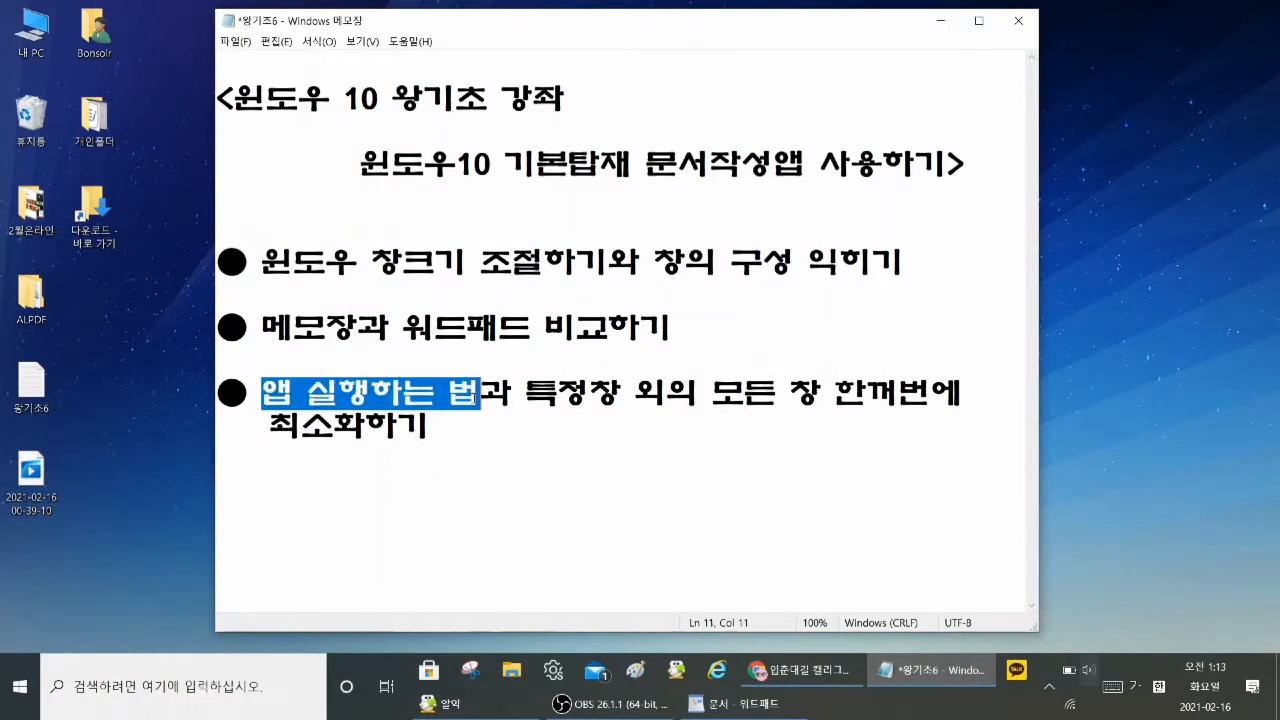
left_click(145, 690)
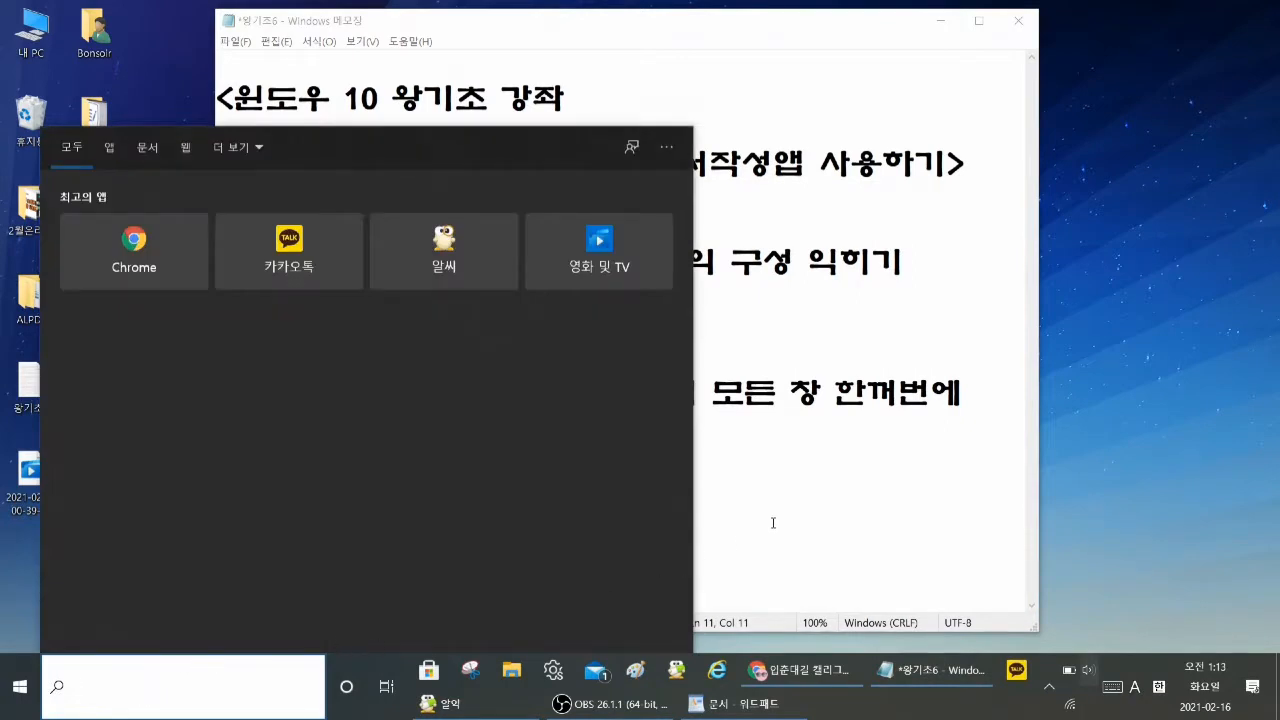
left_click(773, 523)
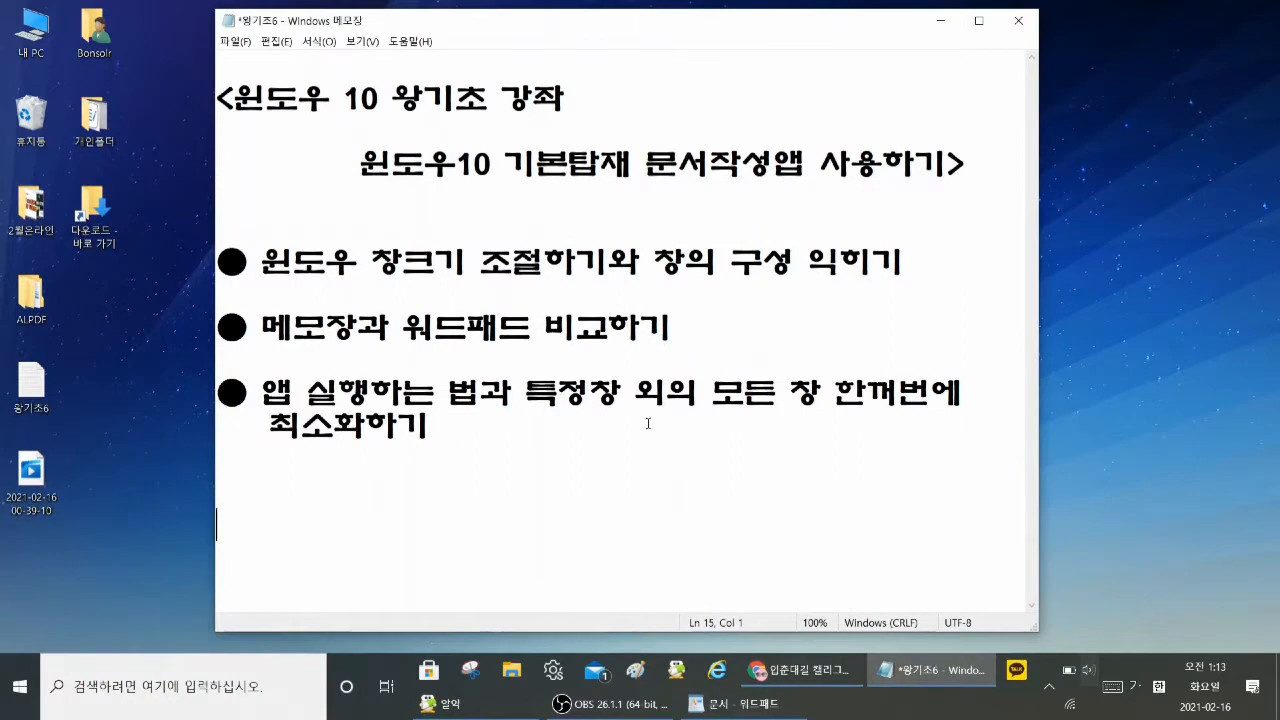
Step: Move the 왕기초6 Notepad window aside and bring up the blank WordPad and Chrome windows so that all three overlap
left_click_drag(572, 24, 365, 48)
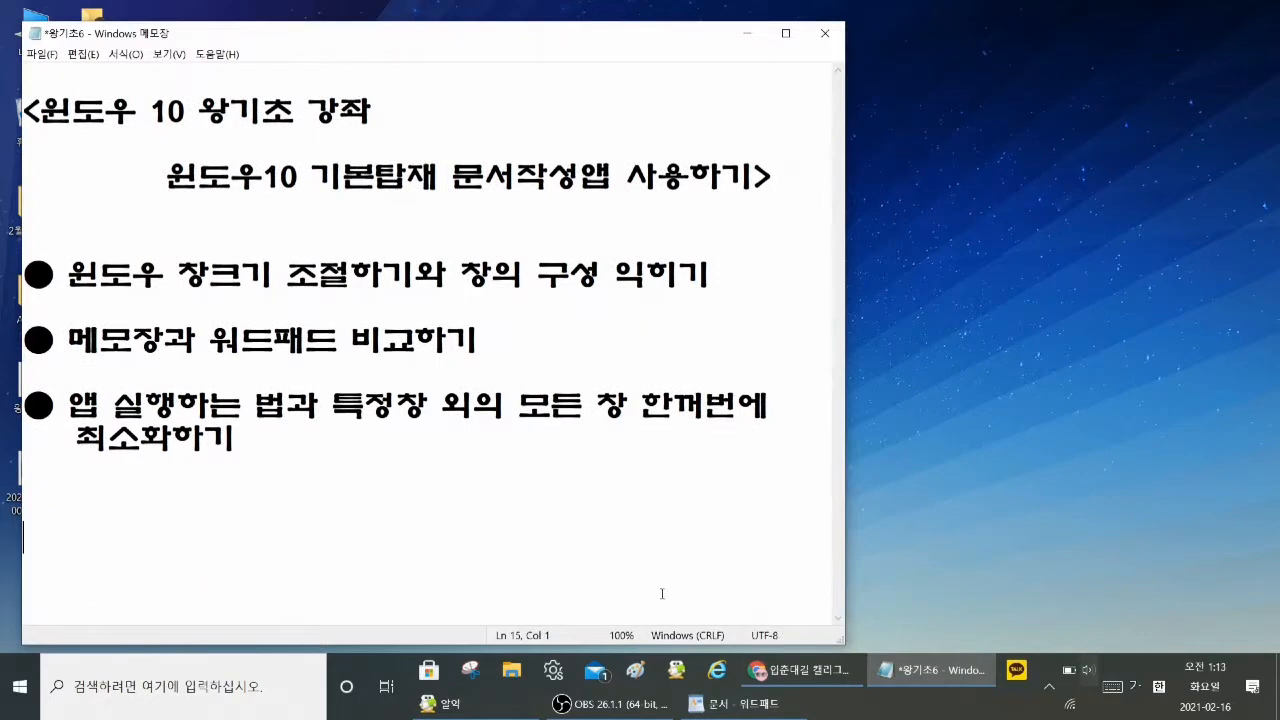
left_click(745, 706)
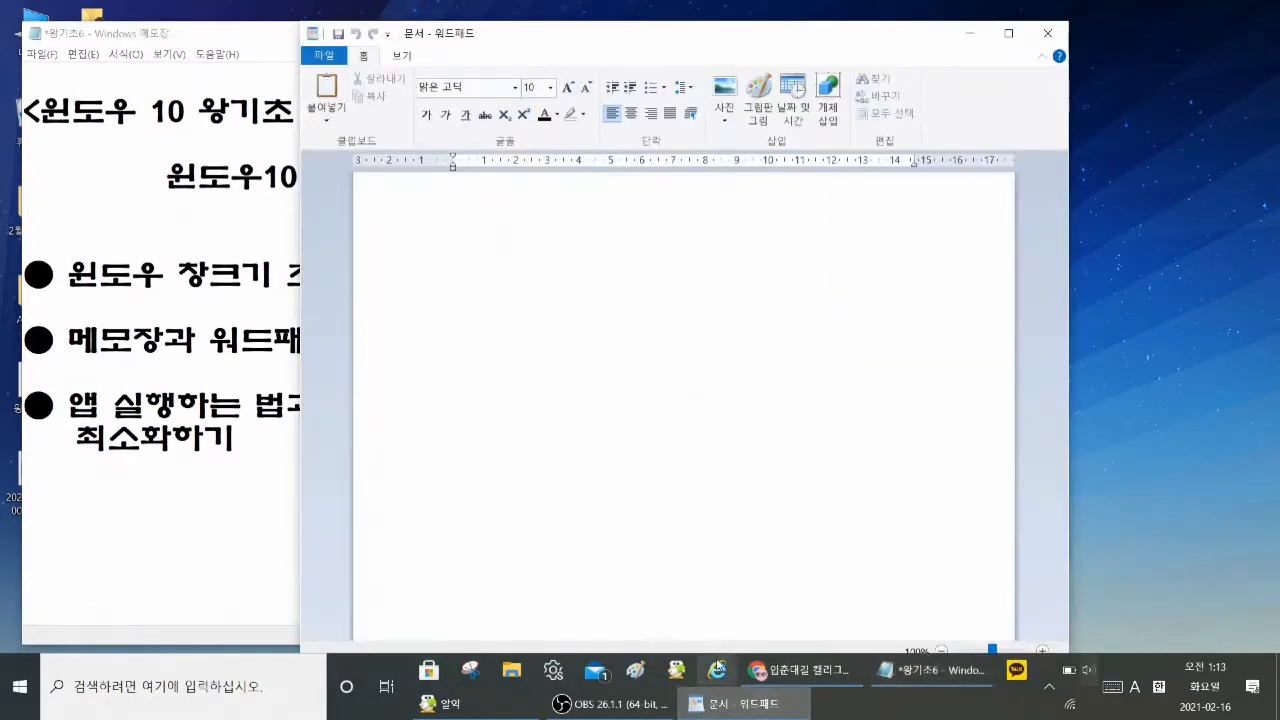
left_click(820, 672)
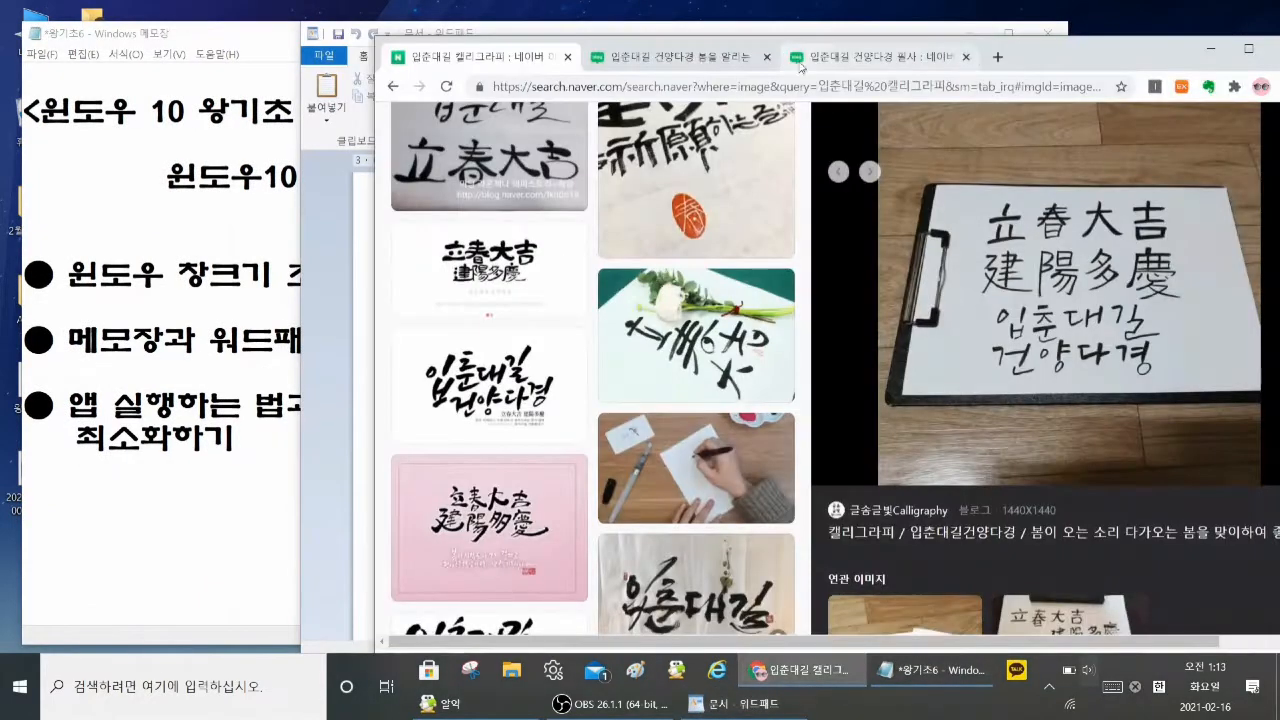
left_click_drag(1040, 55, 1114, 50)
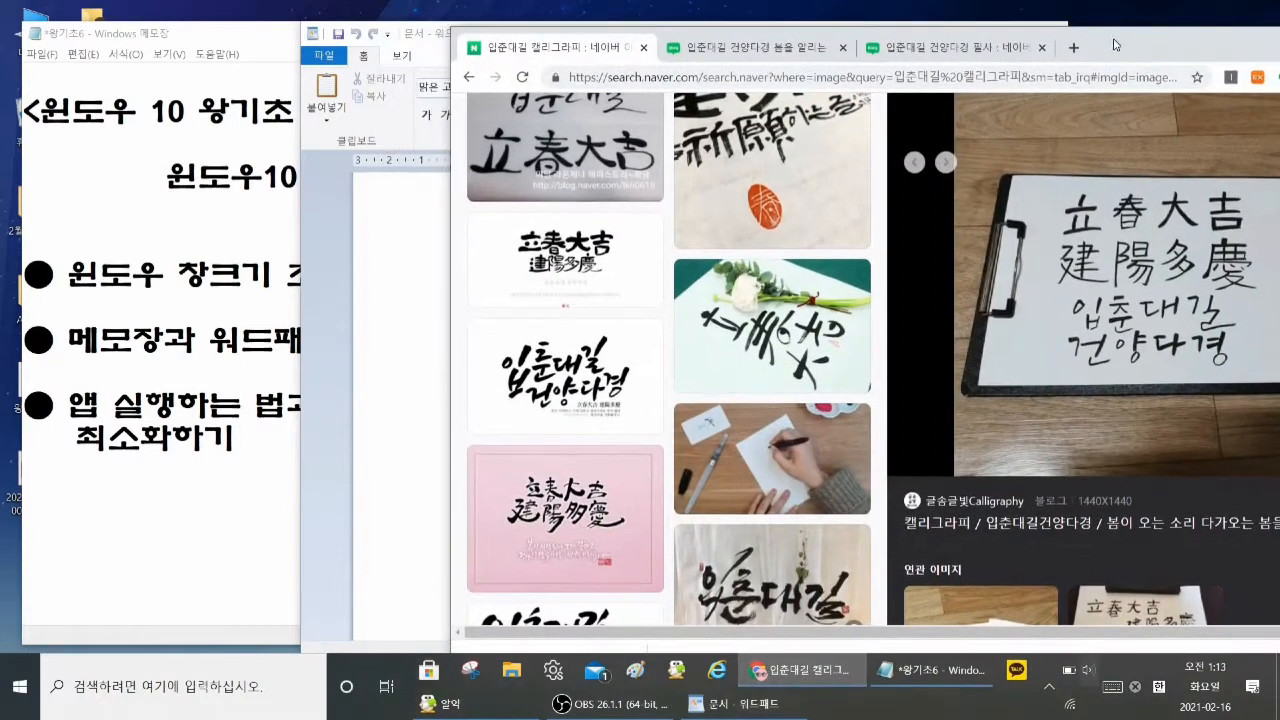
Step: Bring the 왕기초6 Notepad window forward and shake it to minimize all other windows, then shake it again to restore them
left_click(249, 48)
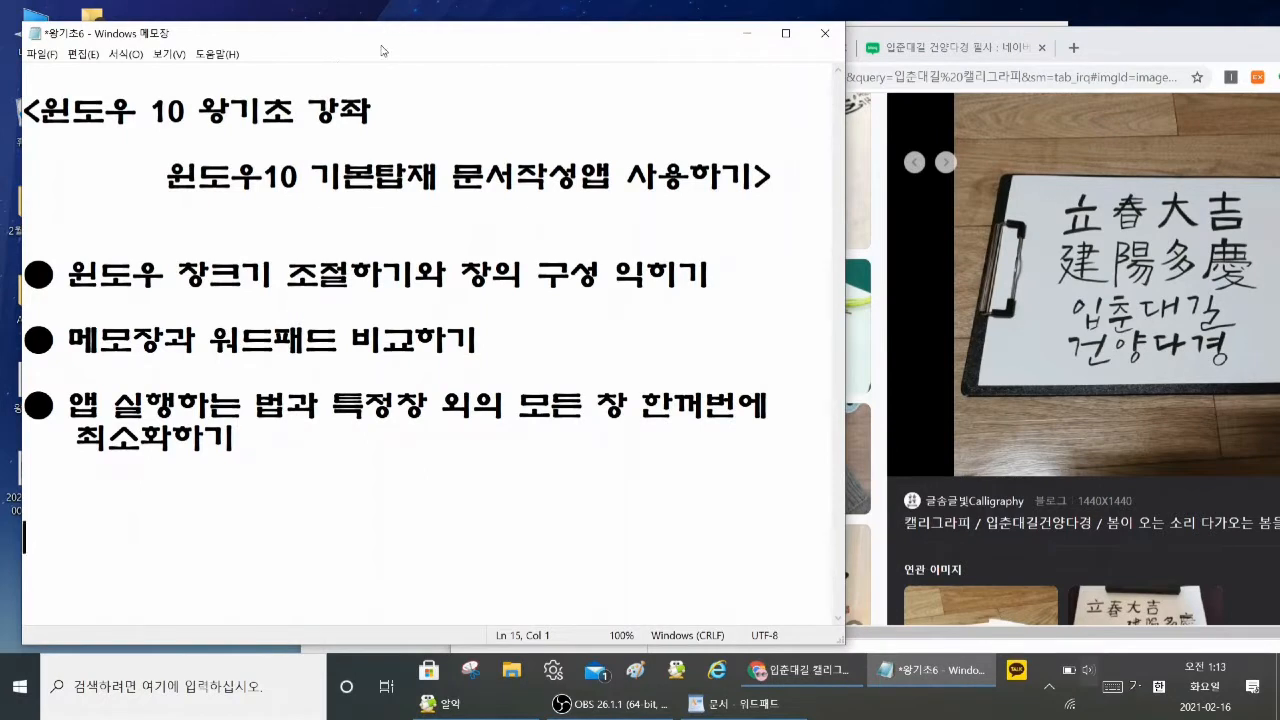
mouse_move(393, 51)
left_mouse_down()
mouse_move(418, 46)
mouse_move(392, 37)
left_mouse_up()
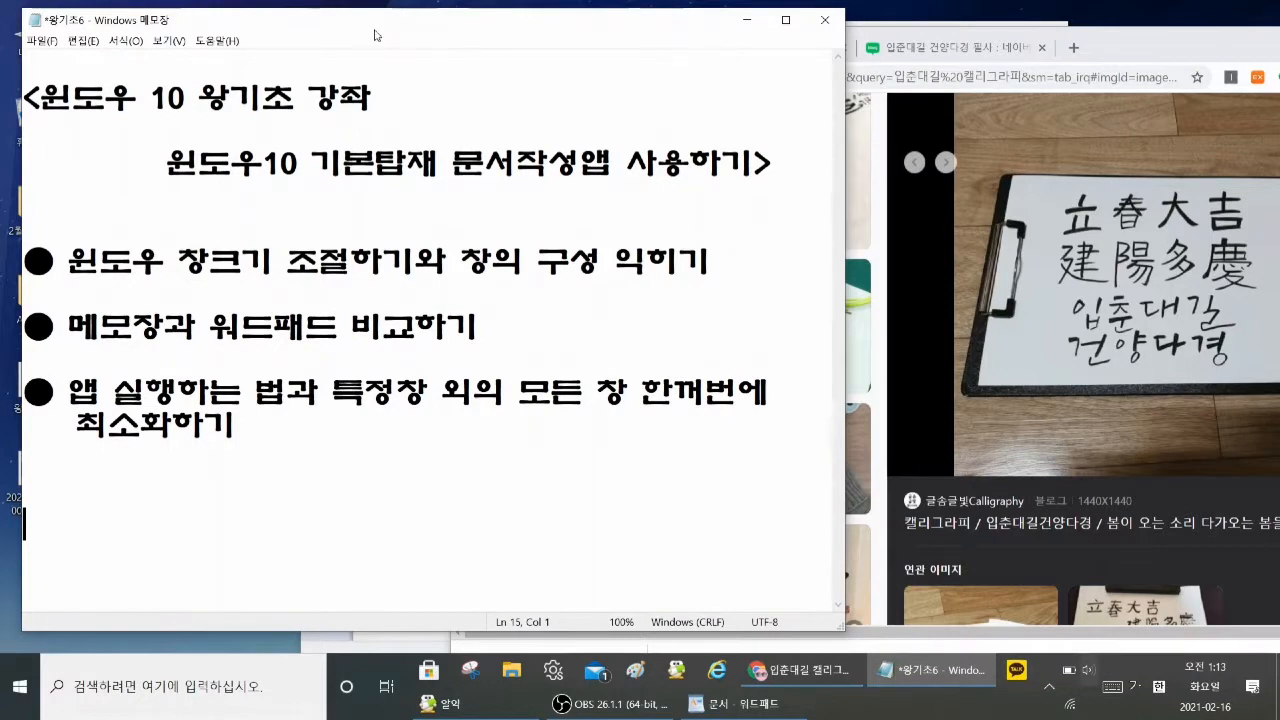
left_click_drag(375, 35, 458, 40)
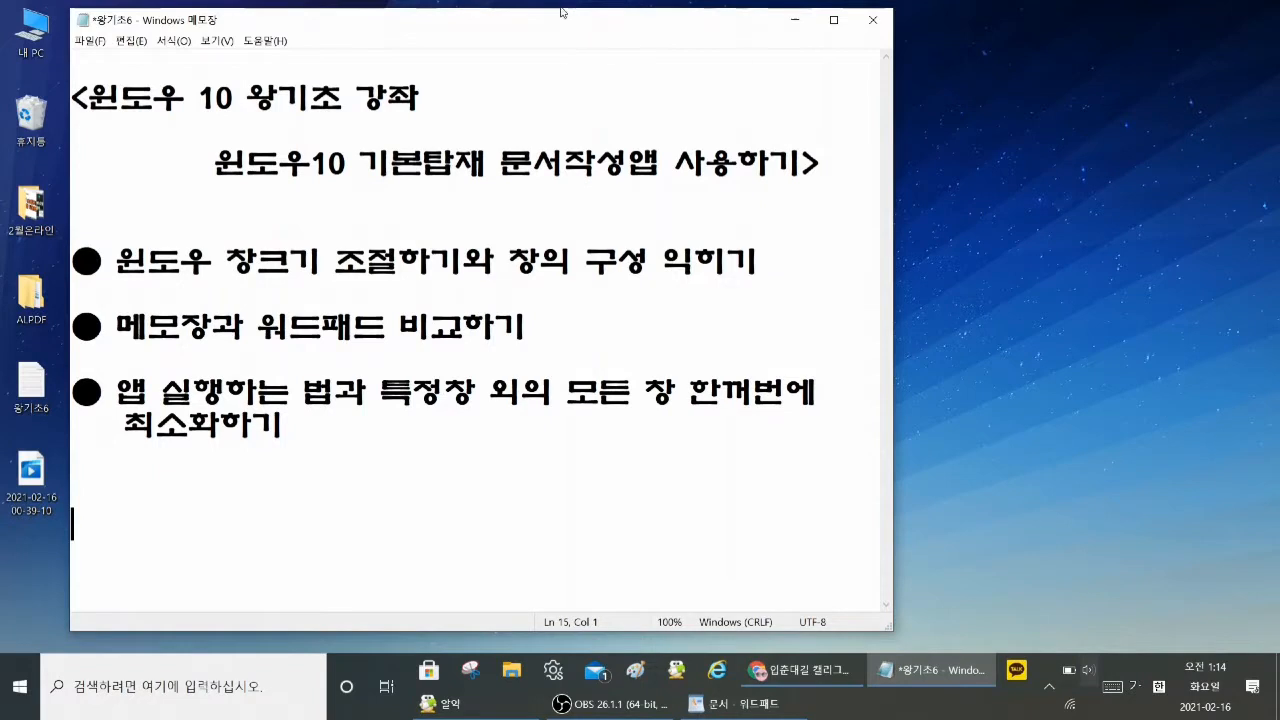
left_click_drag(472, 27, 582, 176)
Step: Bring the Chrome window forward and shake it to minimize every other open window at once
left_click(1165, 54)
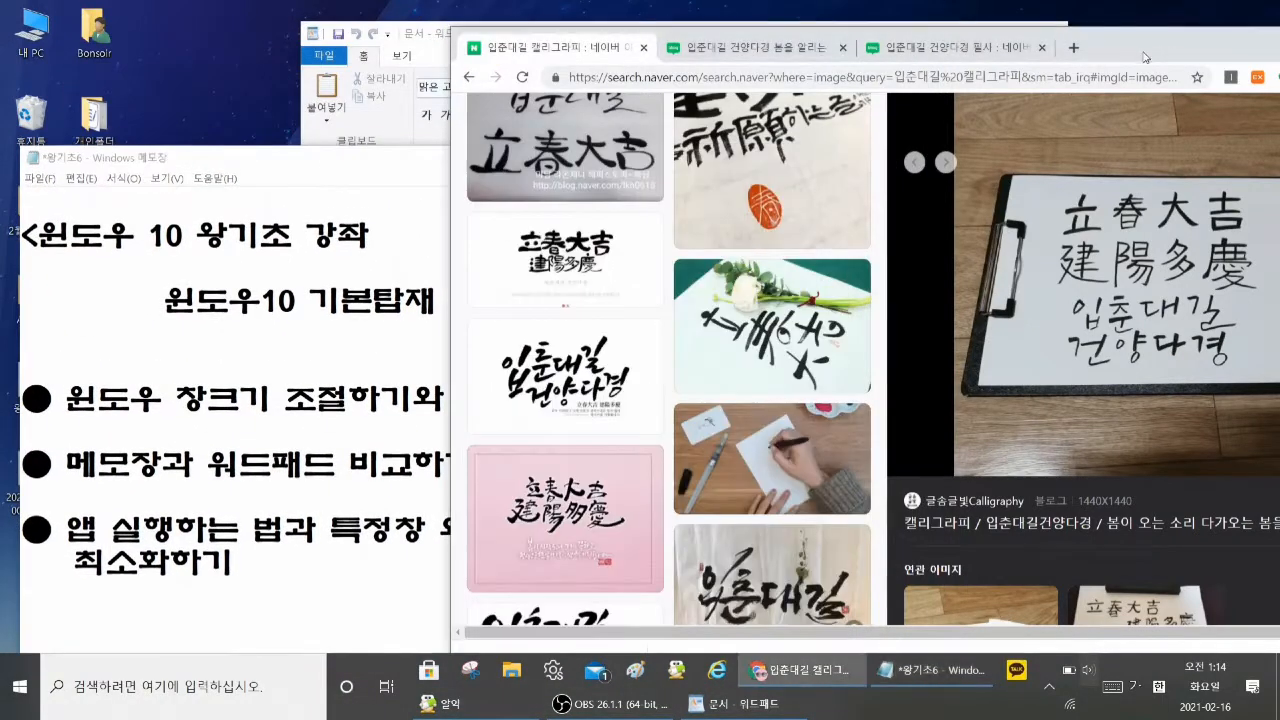
left_click_drag(1160, 54, 968, 40)
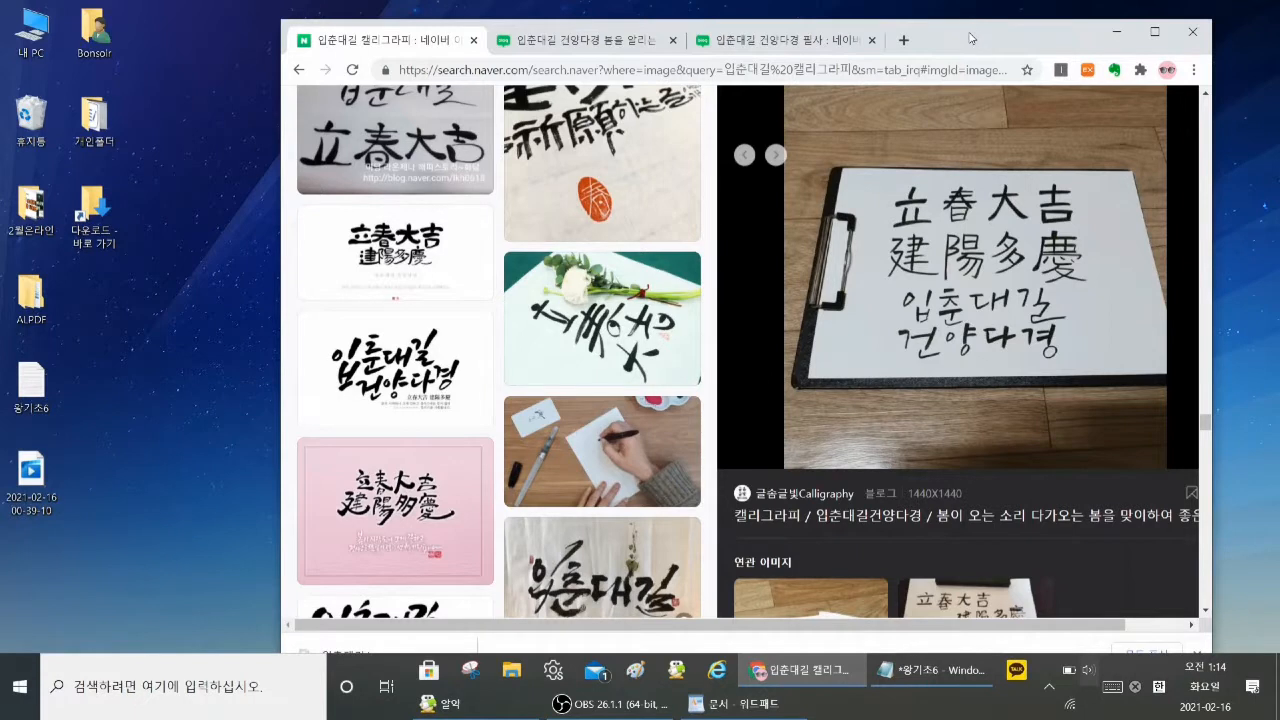
left_click_drag(969, 38, 1044, 180)
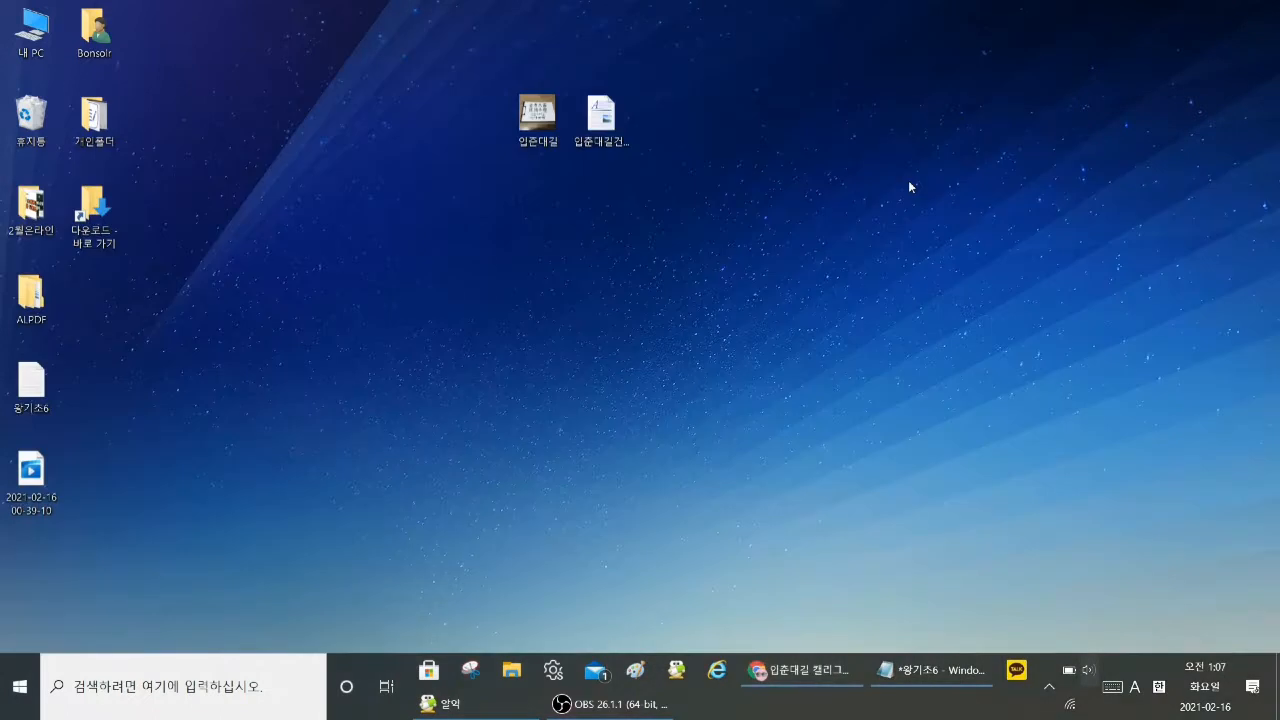
Step: Open the 왕기초6 Notepad notes on the desktop again
left_click(934, 670)
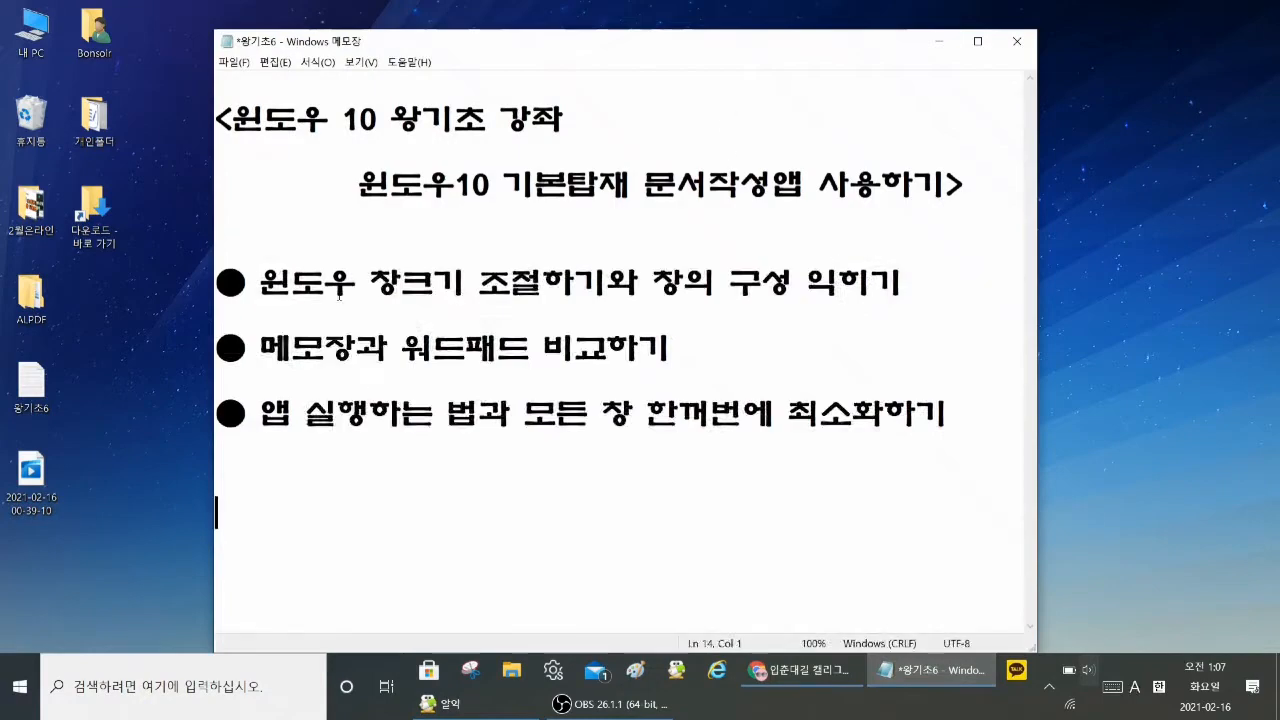